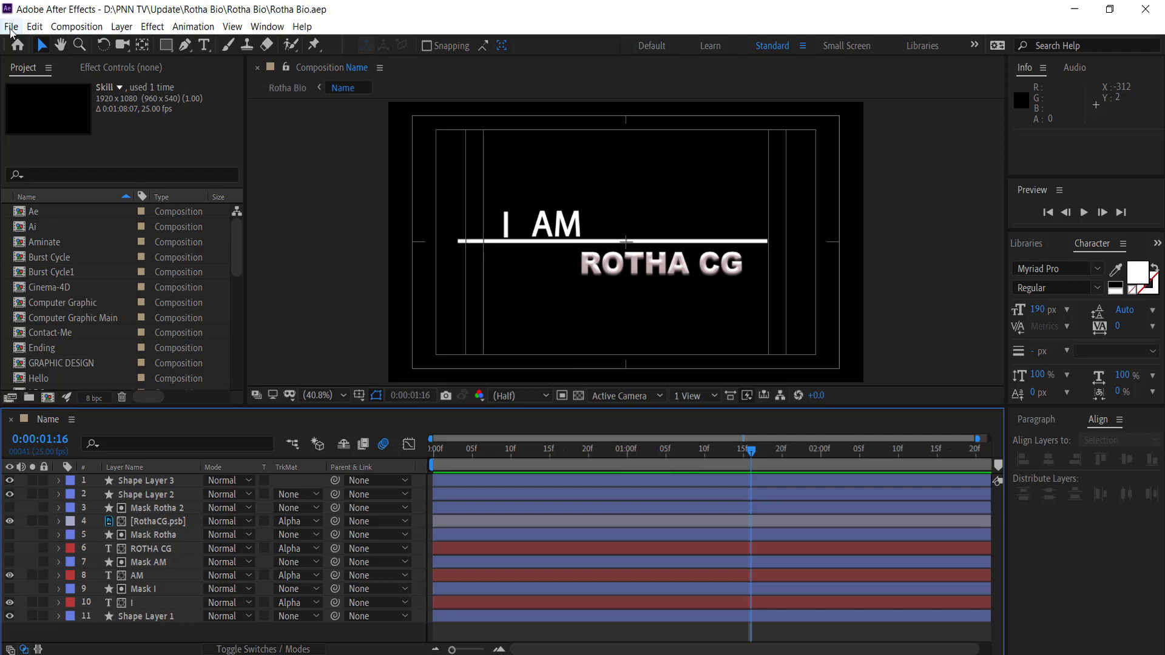
Create a new project with an HDTV 1080 25 composition called Name, 50 seconds long
left_click(11, 28)
mouse_move(29, 43)
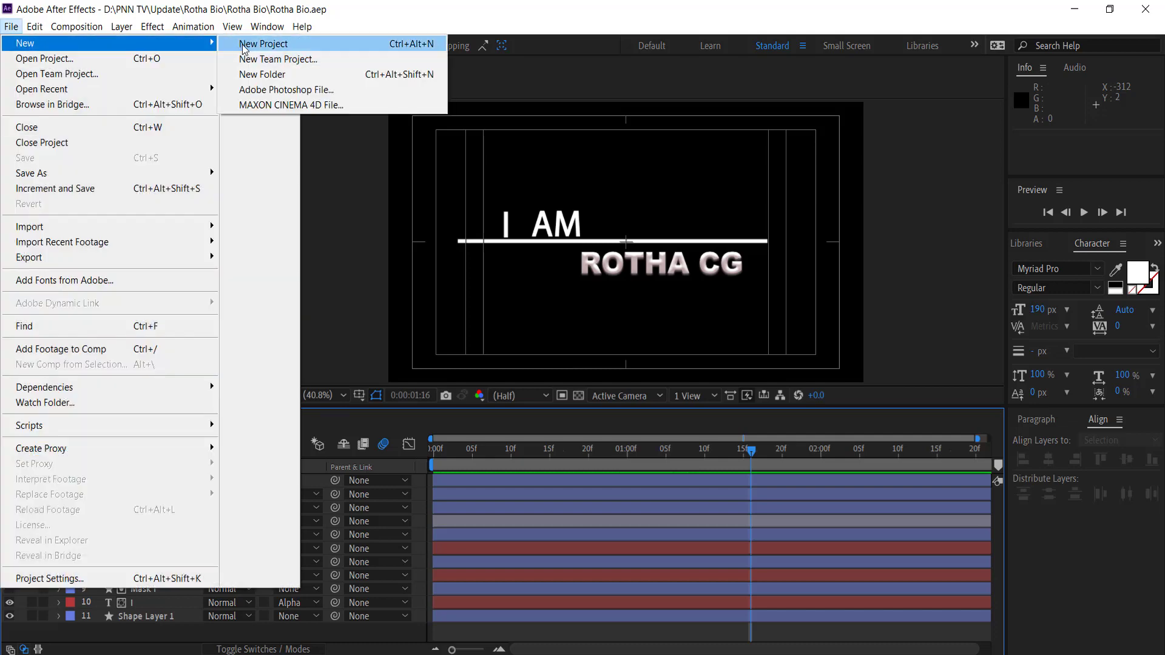
left_click(243, 44)
left_click(487, 264)
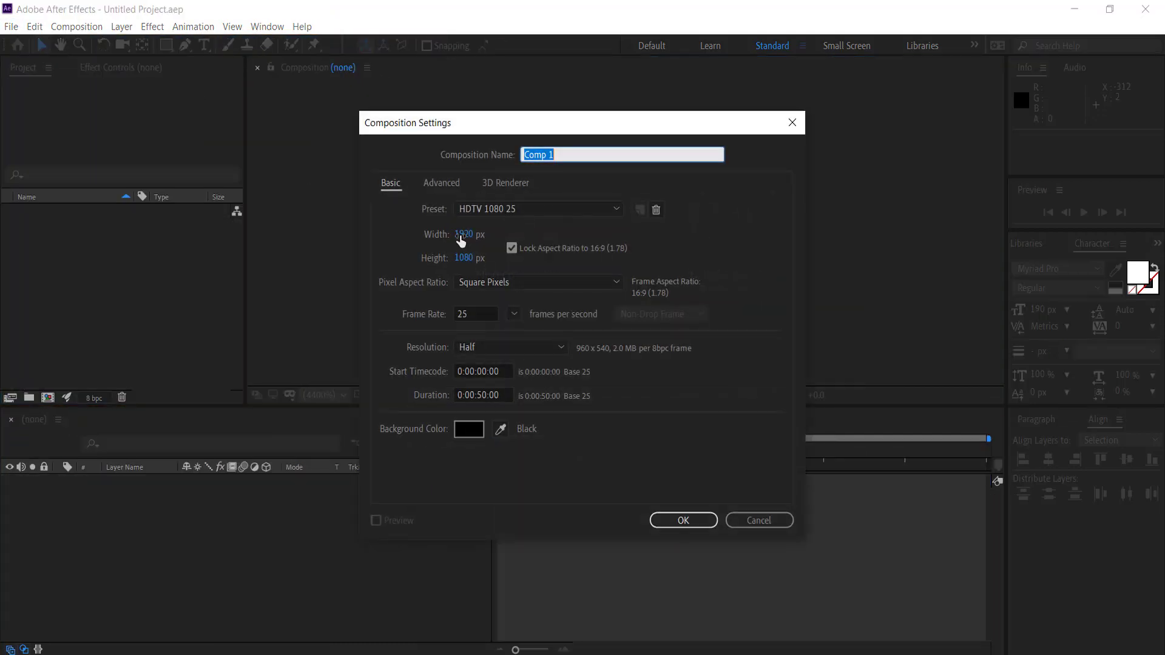
type("ames")
key("Return")
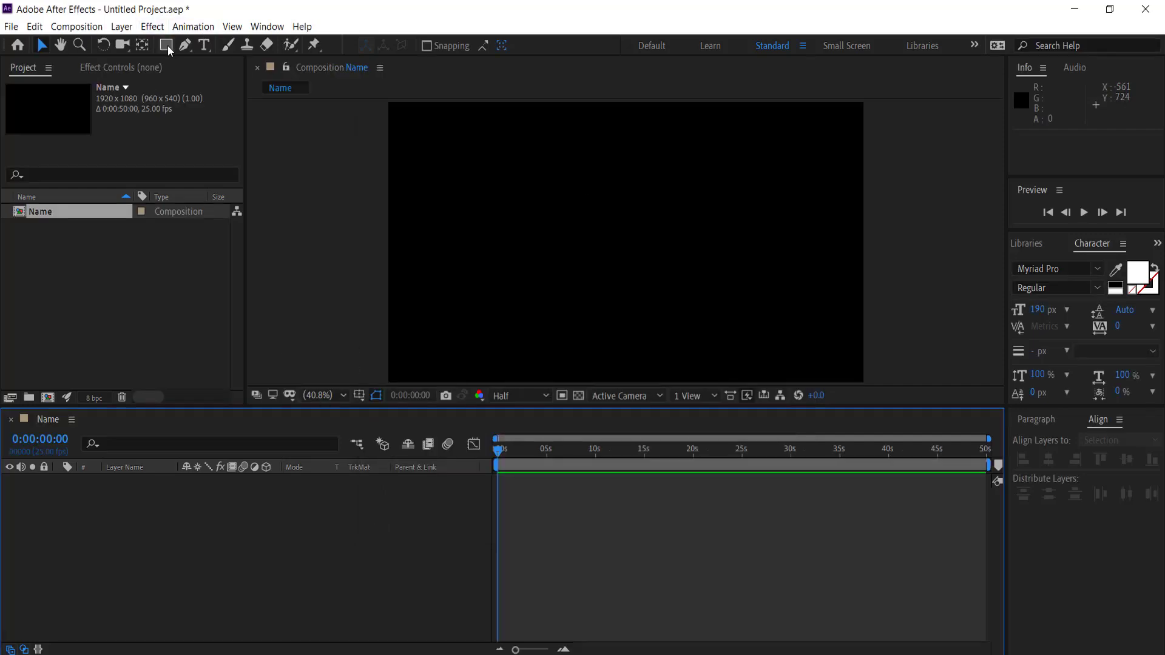
Draw a horizontal white line with a 25 px stroke across the middle of the composition using the Pen tool, undoing the extra vertex
left_click(184, 46)
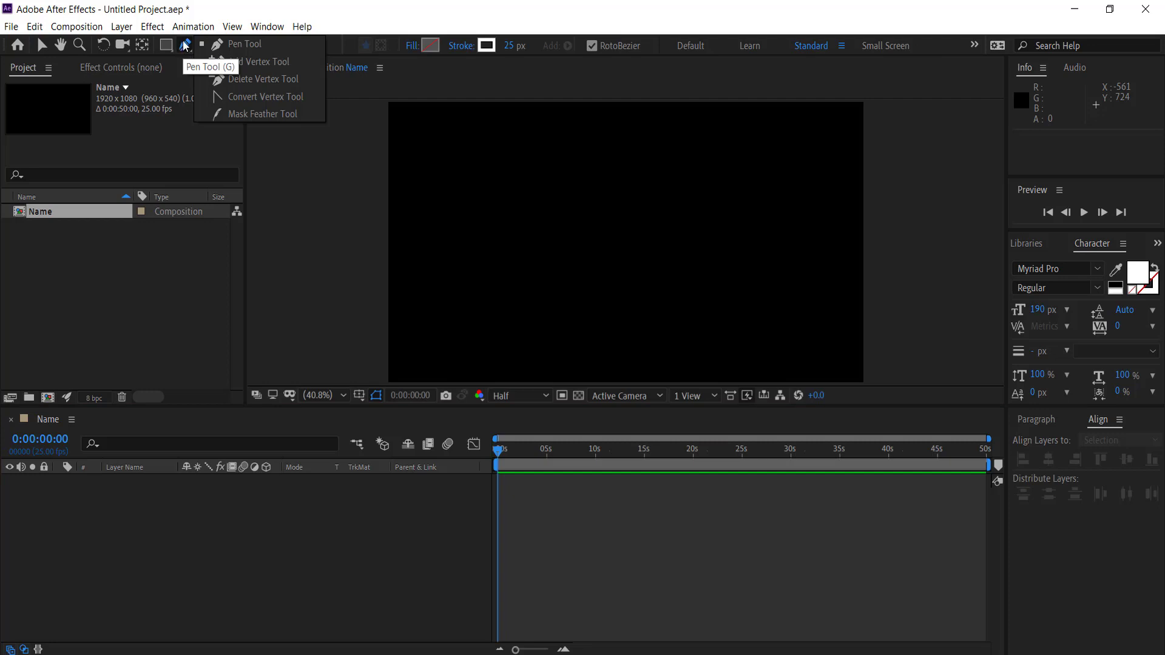
left_click(455, 247)
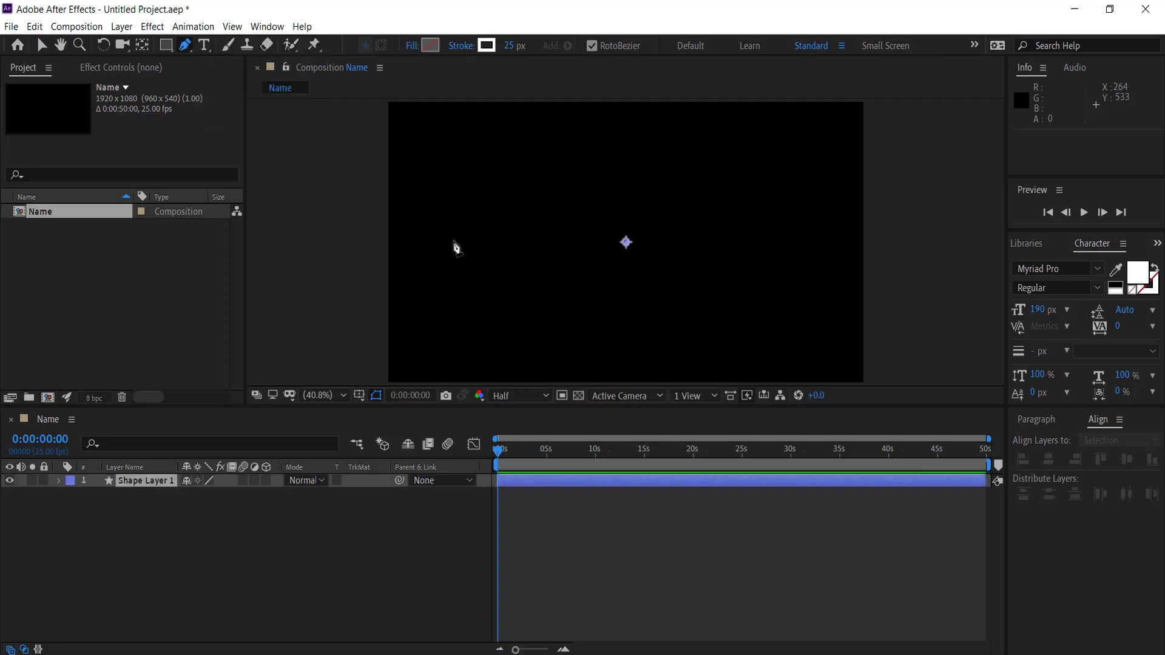
left_click(737, 239)
key("ctrl+z")
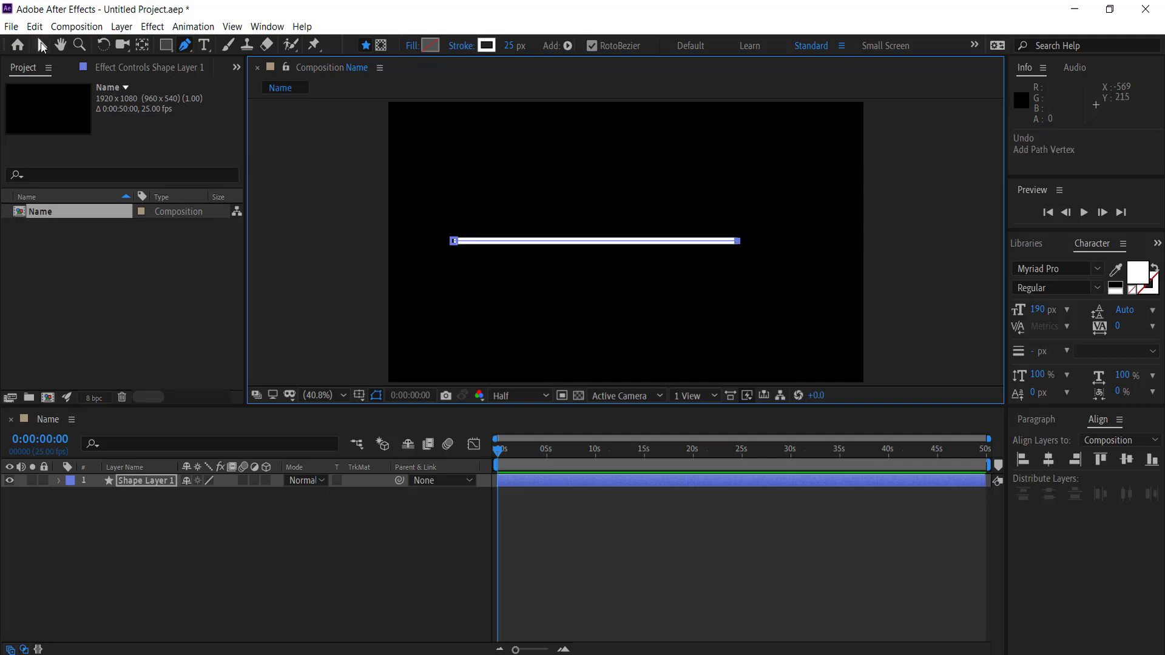
left_click(41, 46)
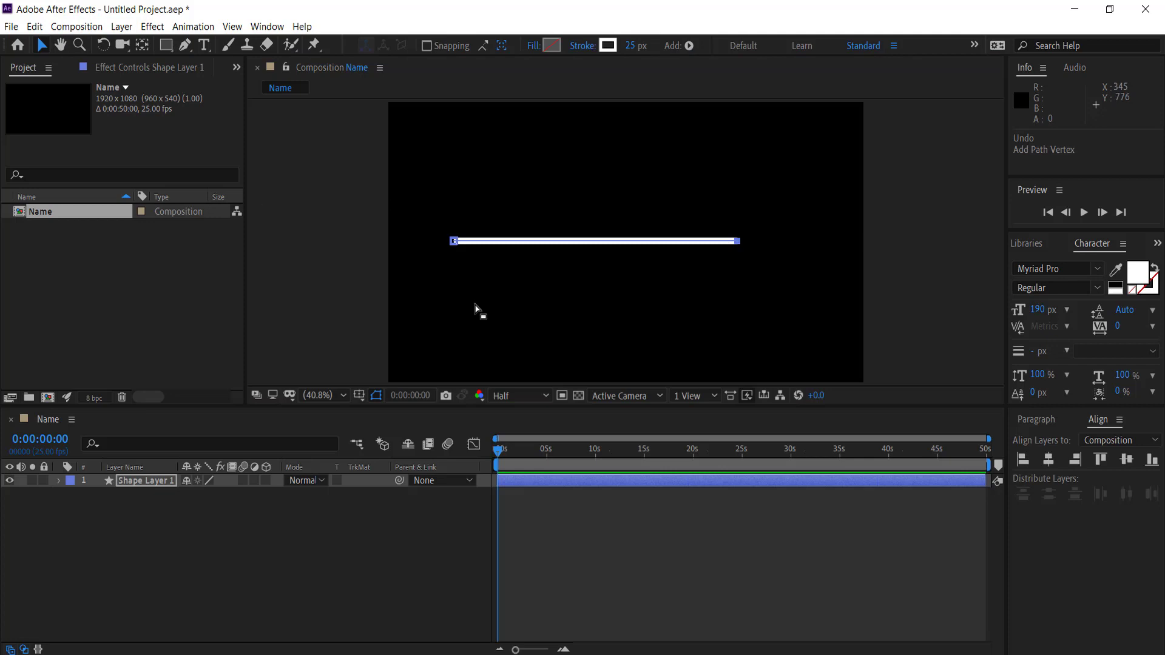
Try to centre the line horizontally in the composition with the Align options
left_click(594, 242)
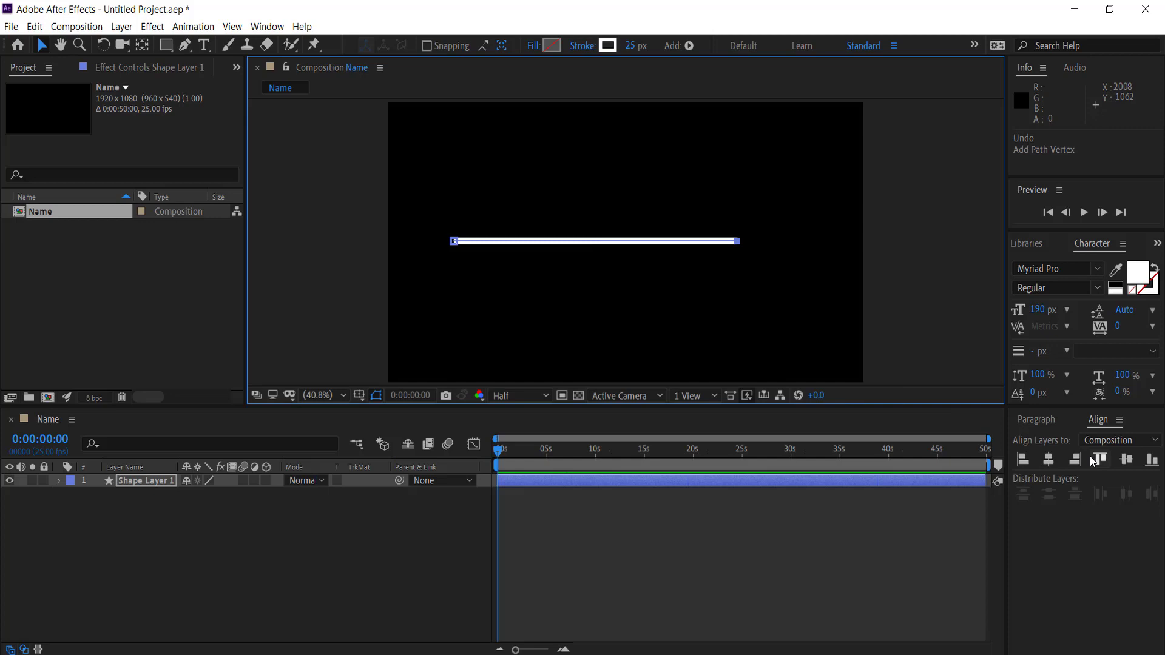
left_click(1048, 460)
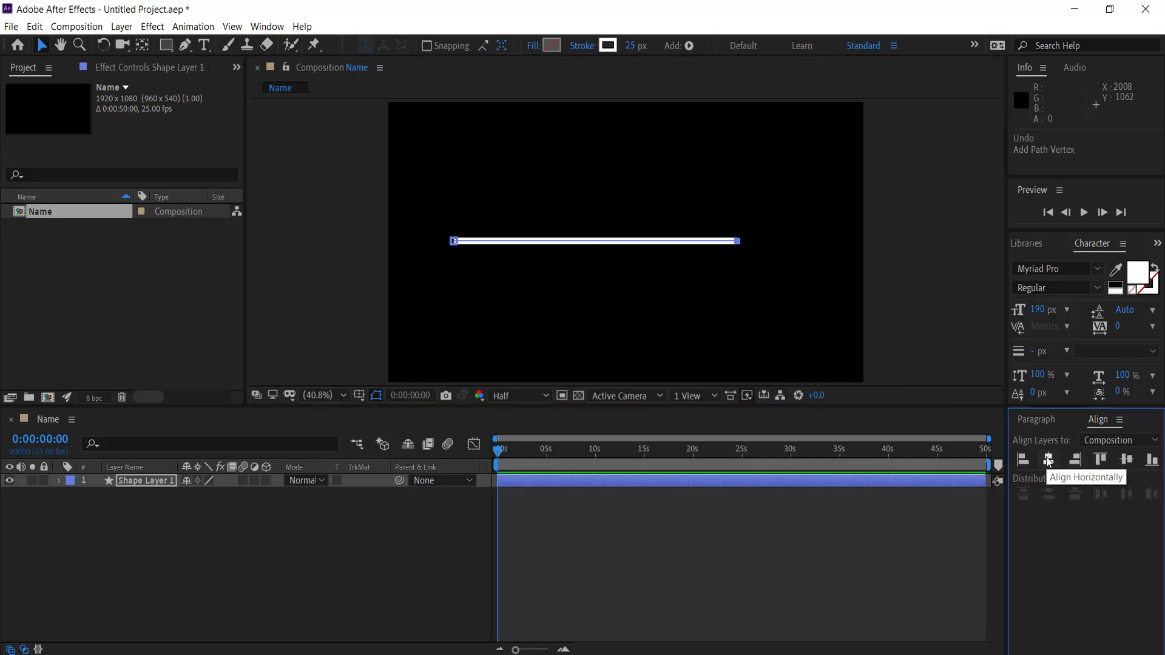
left_click(152, 480)
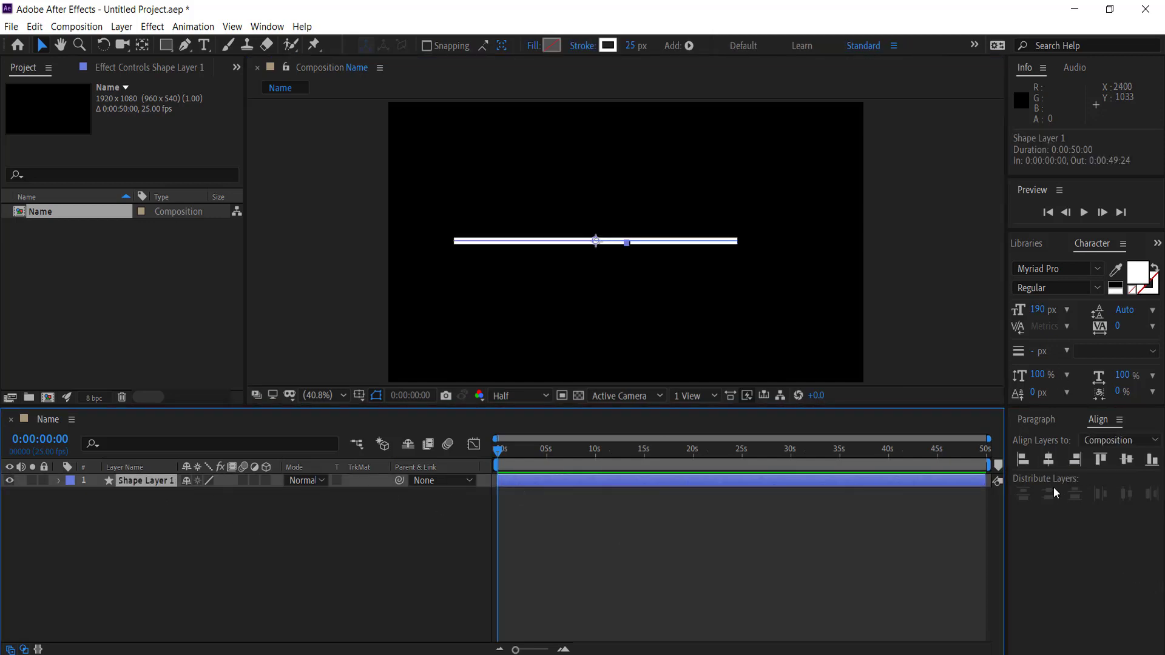
left_click(1048, 464)
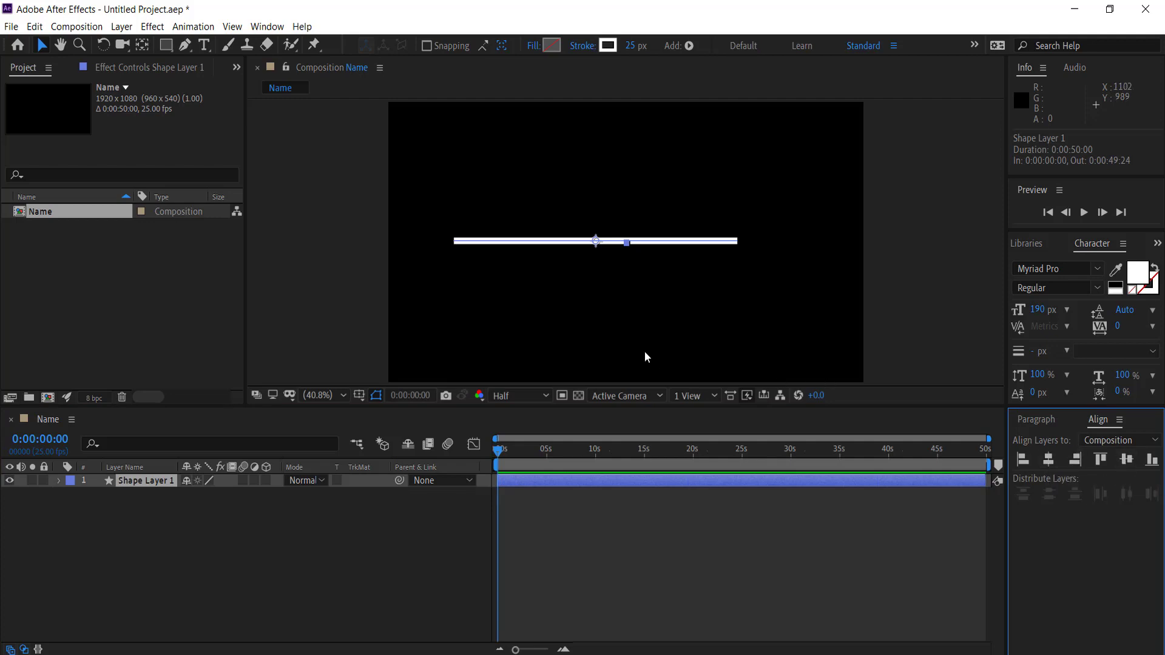
left_click(149, 481)
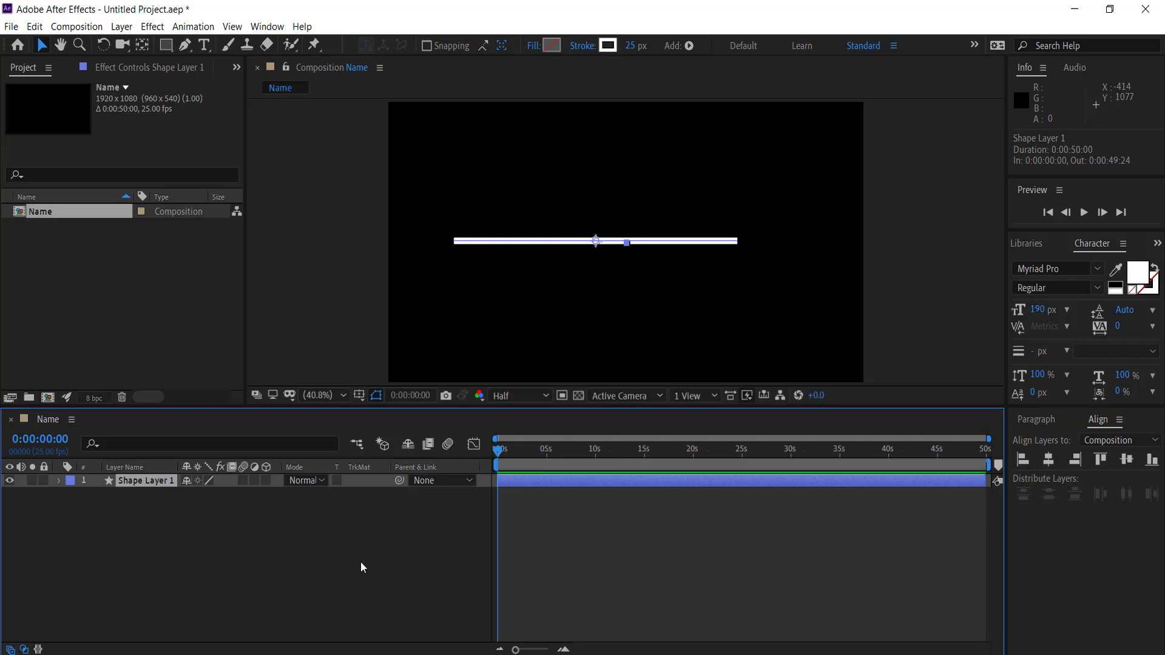
Show the Title/Action Safe guides in the composition view and deselect the line layer
left_click(359, 395)
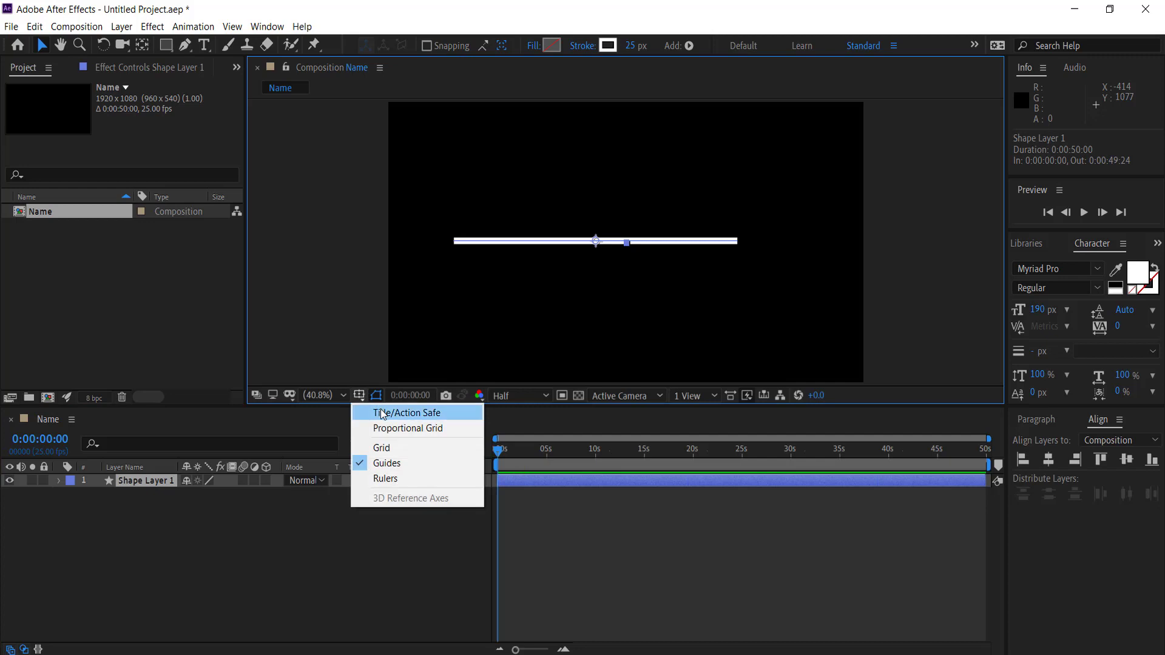
left_click(382, 413)
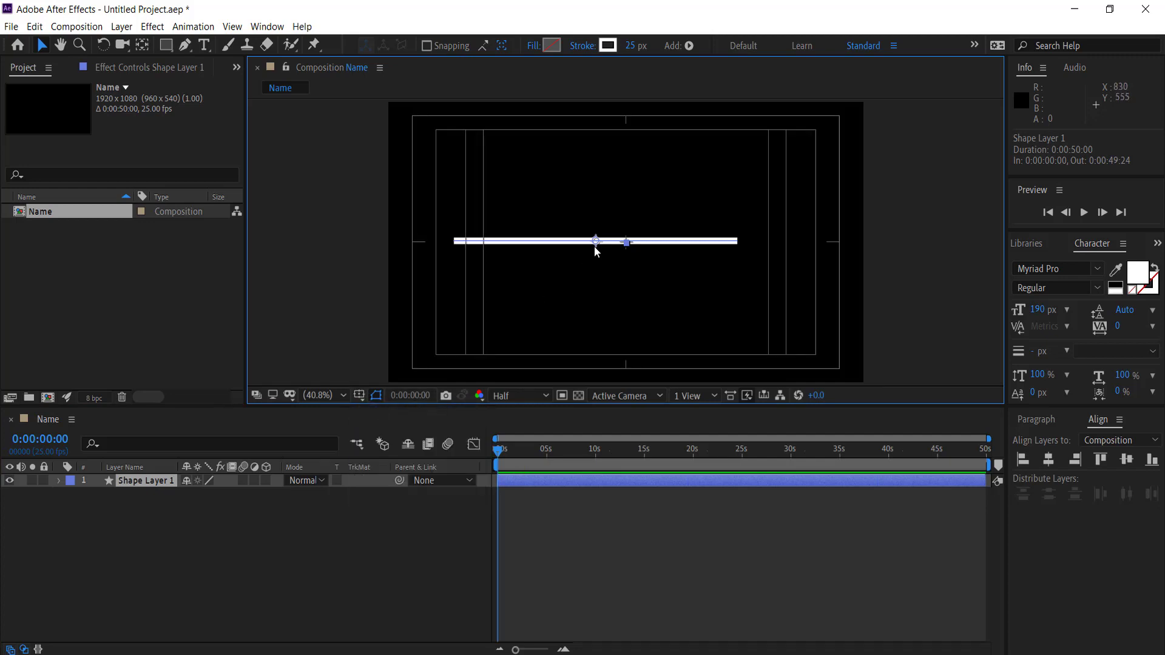
key("ctrl+shift+a")
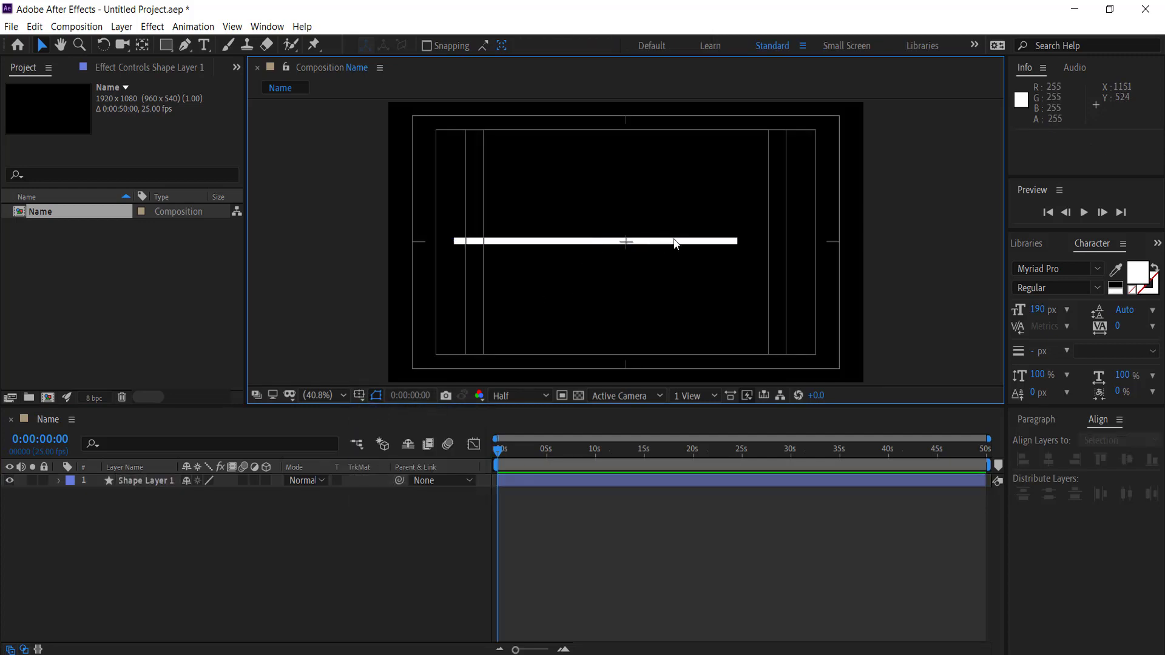
Try to align the line to the composition's right edge and to its horizontal centre
left_click(156, 480)
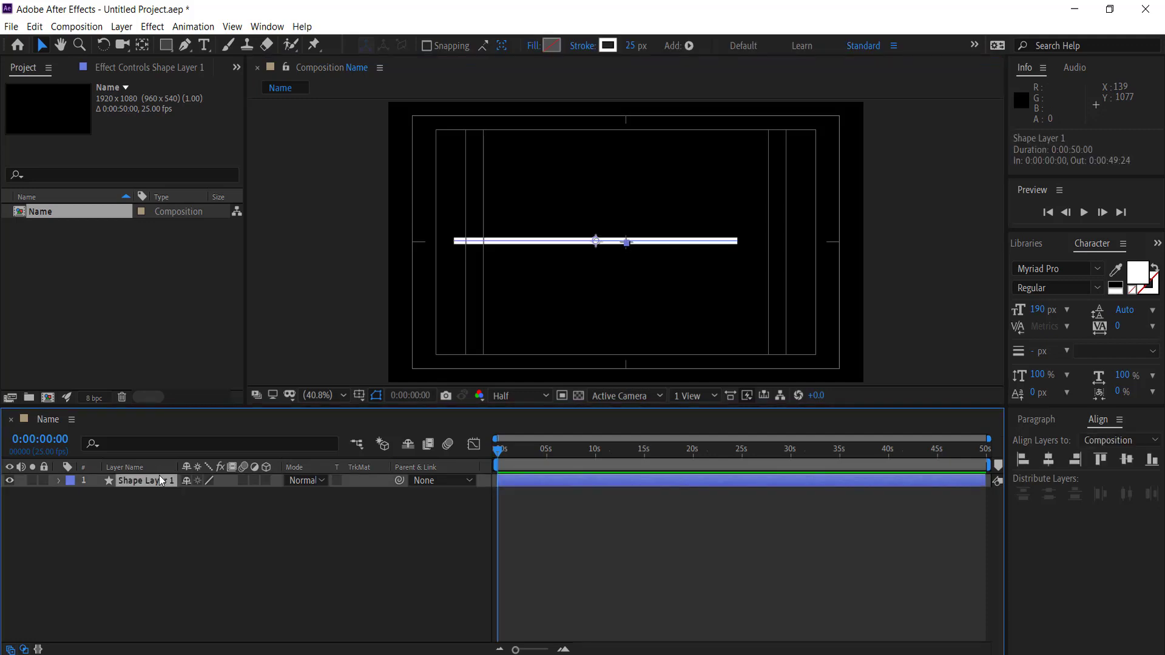
left_click(1074, 459)
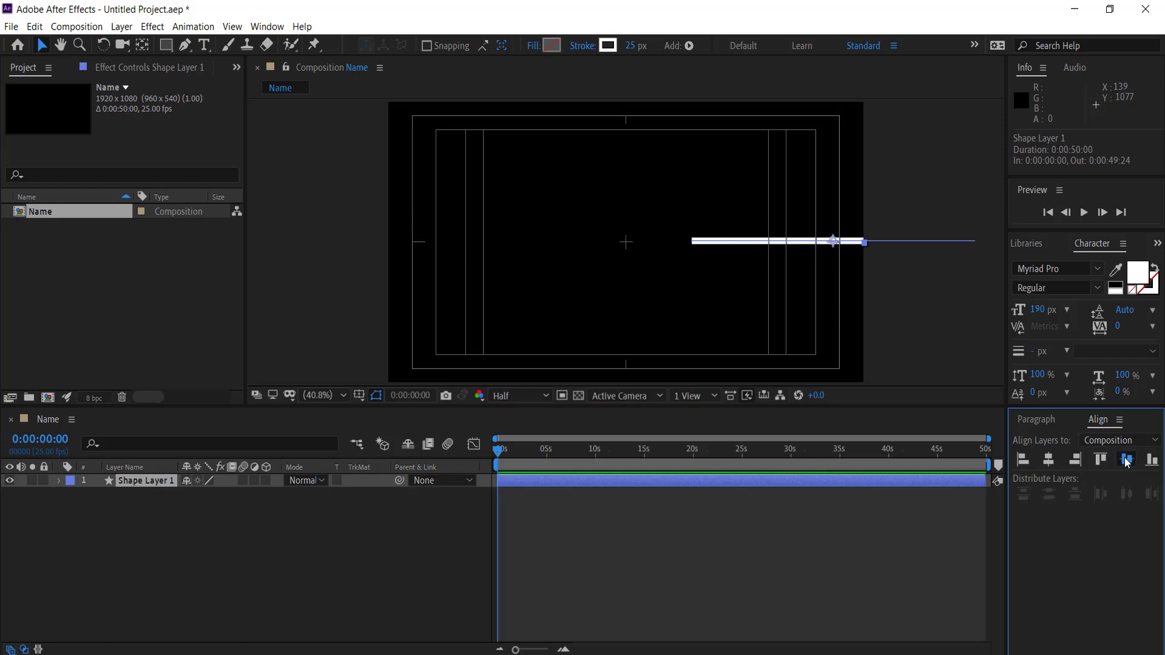
left_click(1049, 461)
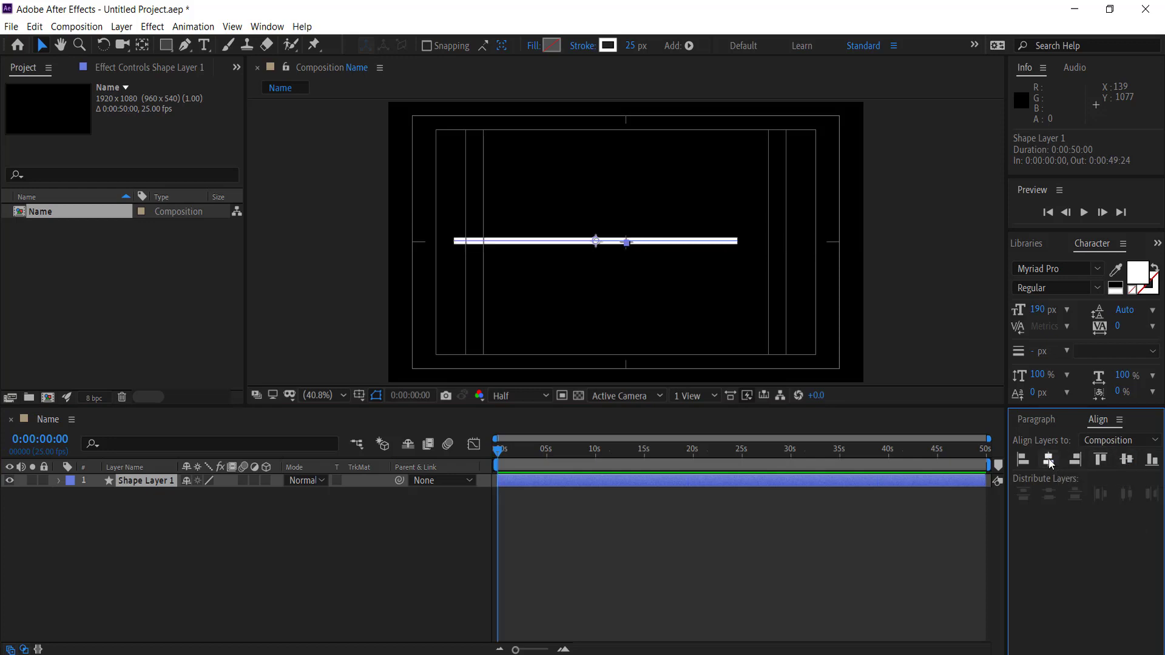
Reveal the line layer's Position and set its X value to 958.3 to centre the line between the guides
left_click(311, 435)
key("p")
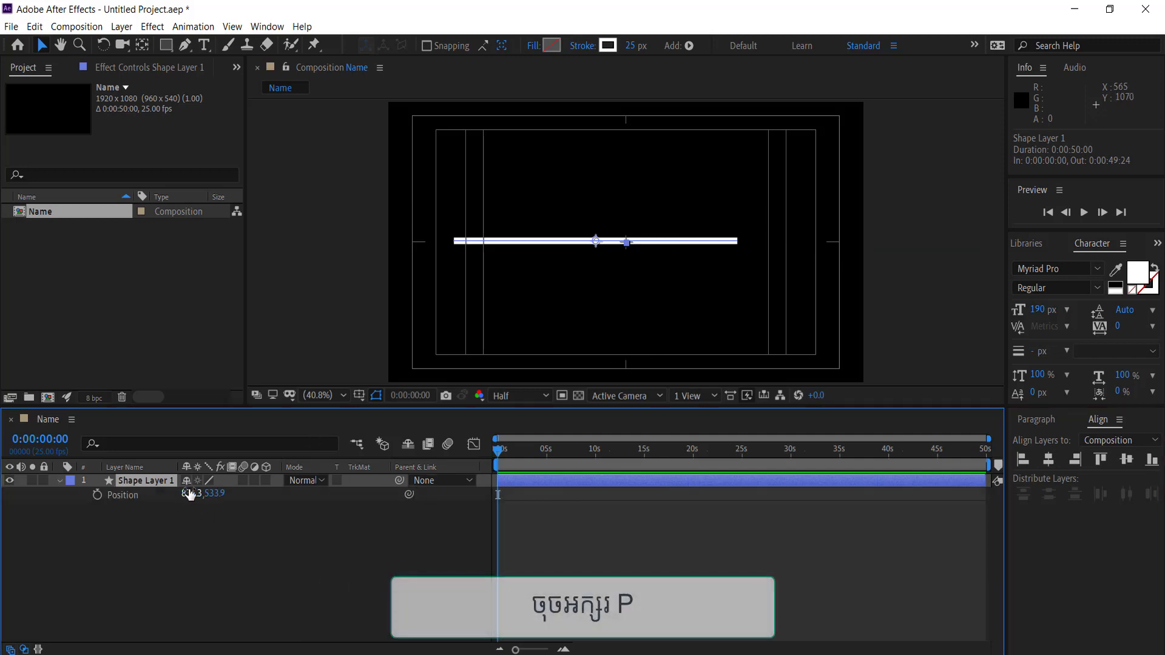
left_click_drag(182, 493, 276, 481)
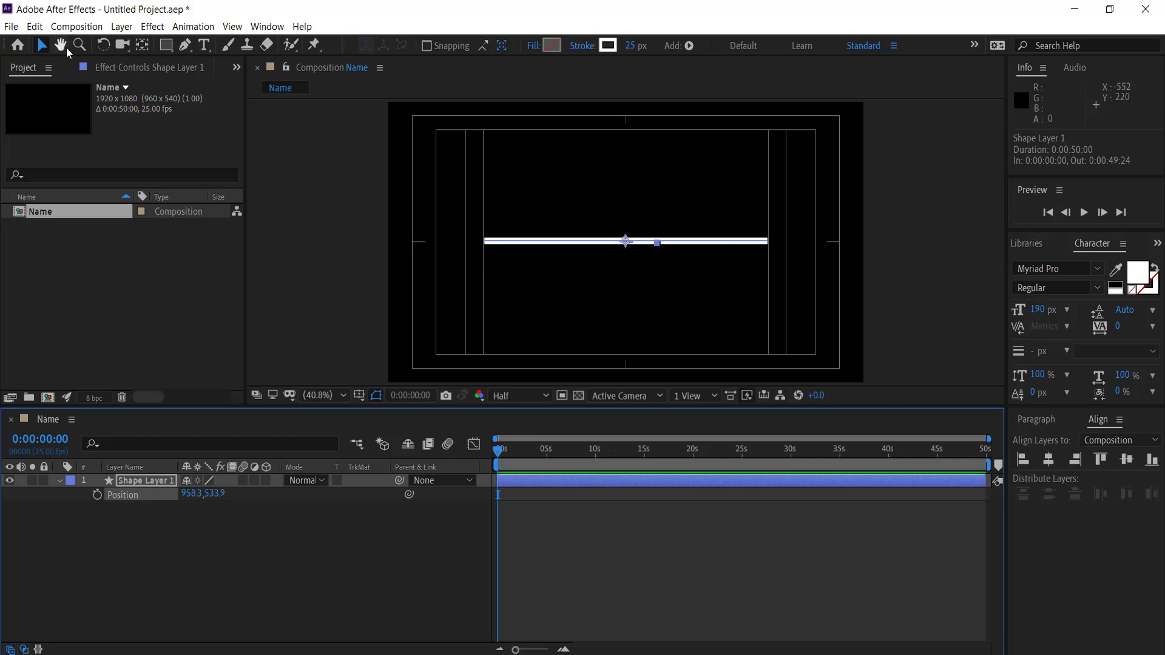
left_click(147, 46)
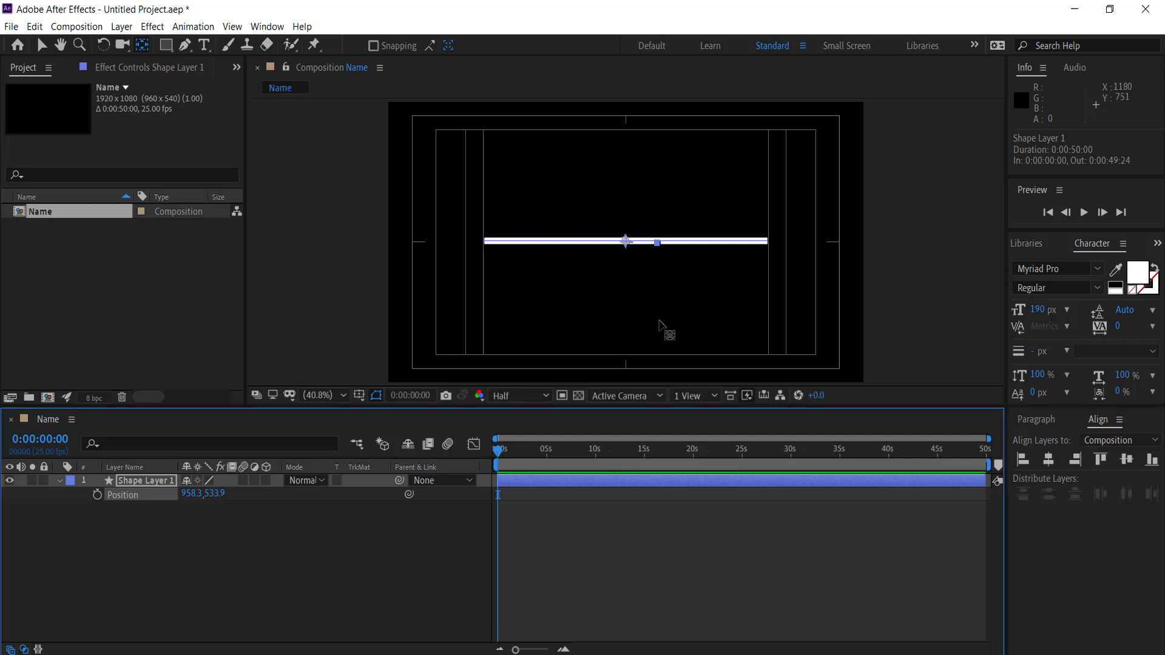
left_click(651, 246)
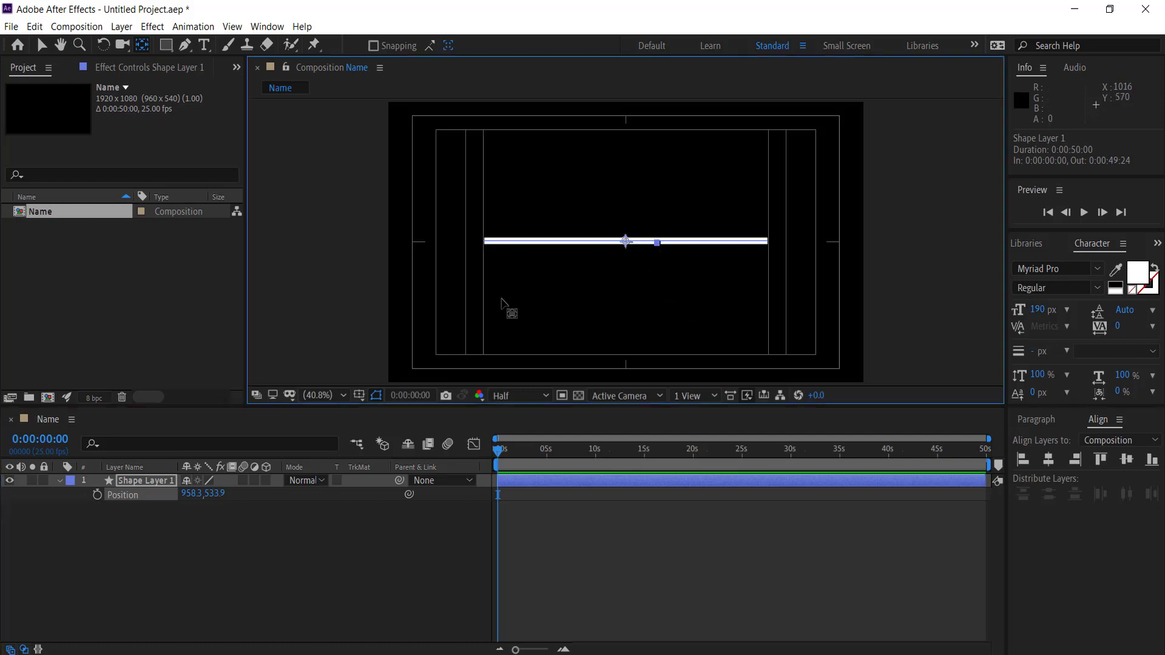
left_click(236, 588)
Enable Scale keyframing on the line layer at 100% and move the keyframe to 0:00:02:00
left_click(128, 480)
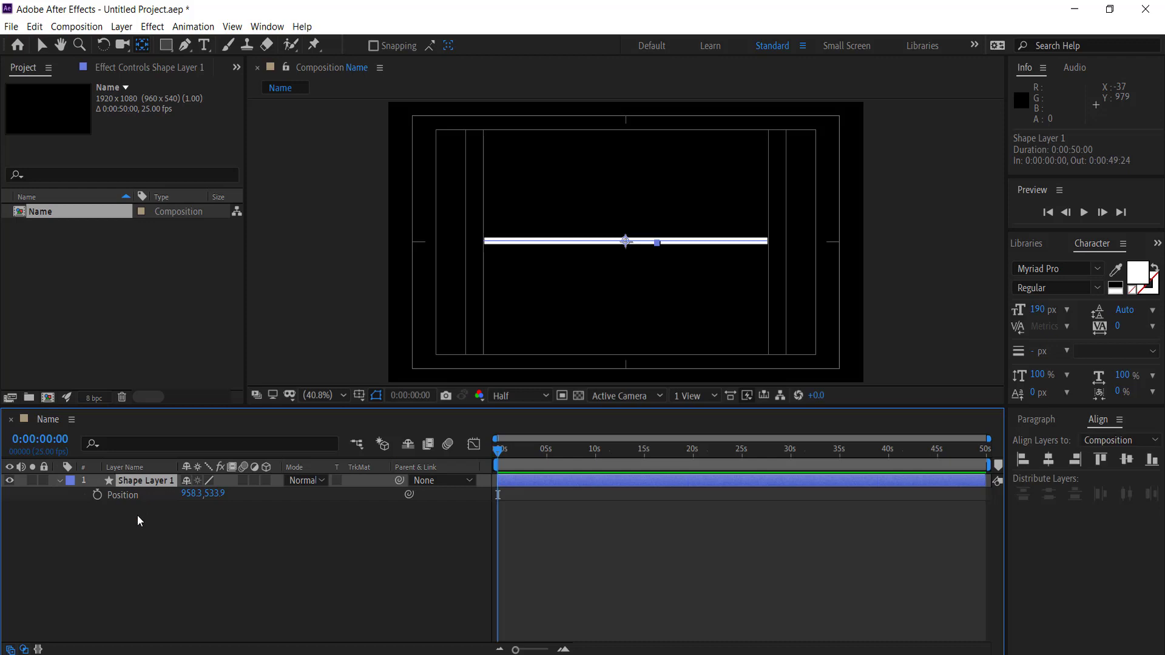
key("s")
key("s")
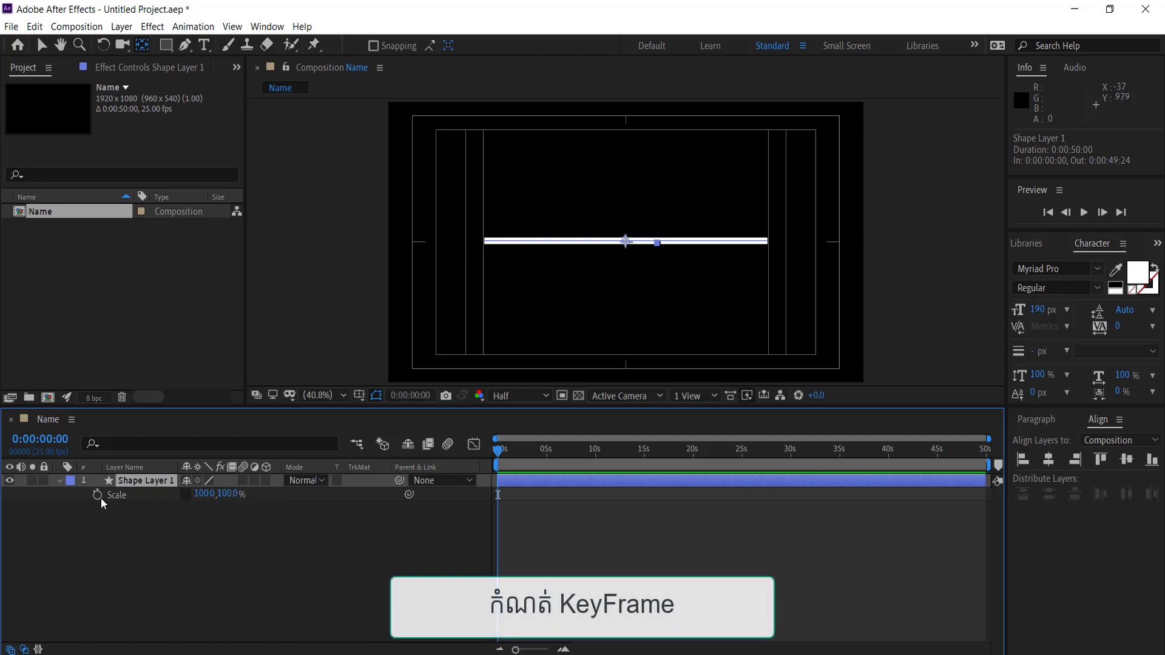
left_click(97, 495)
left_click_drag(498, 495, 520, 495)
Set the line's horizontal scale to 0% at 0:00:00:00, keeping the vertical scale at 100%, and preview the animation
left_click(205, 494)
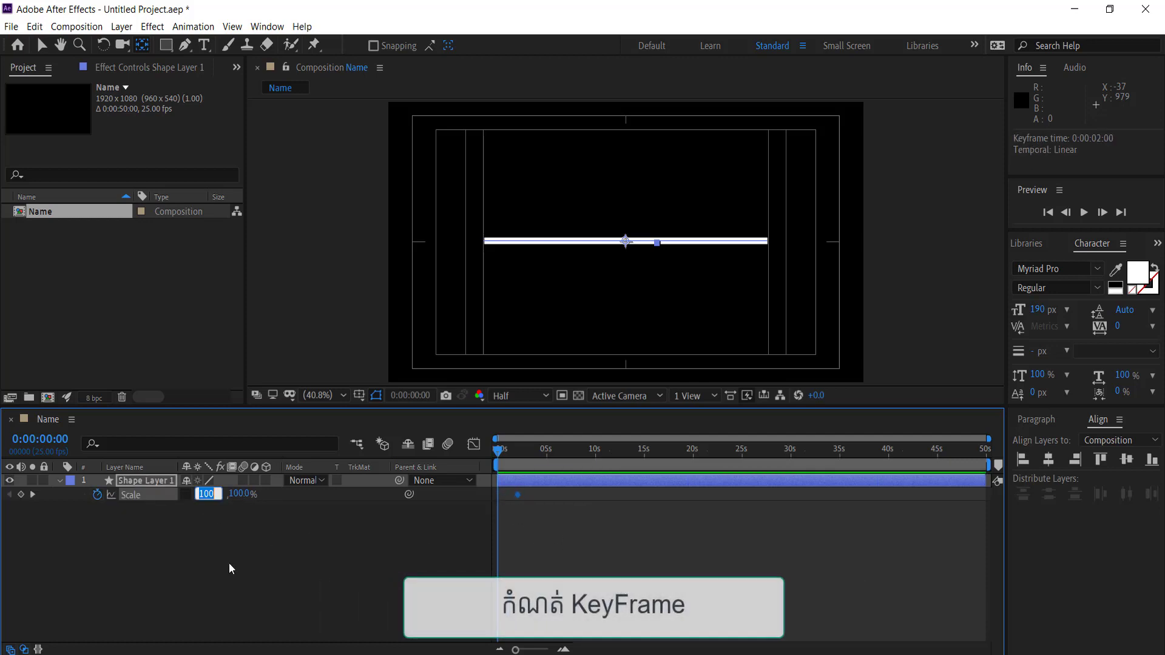
type("0")
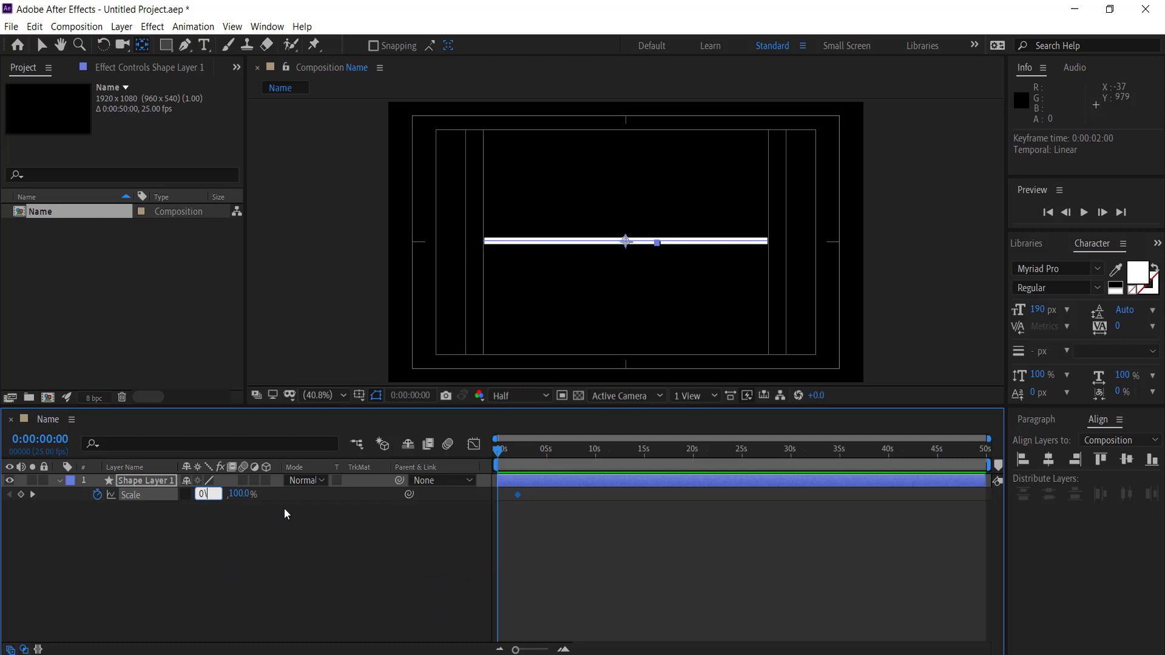
key("Return")
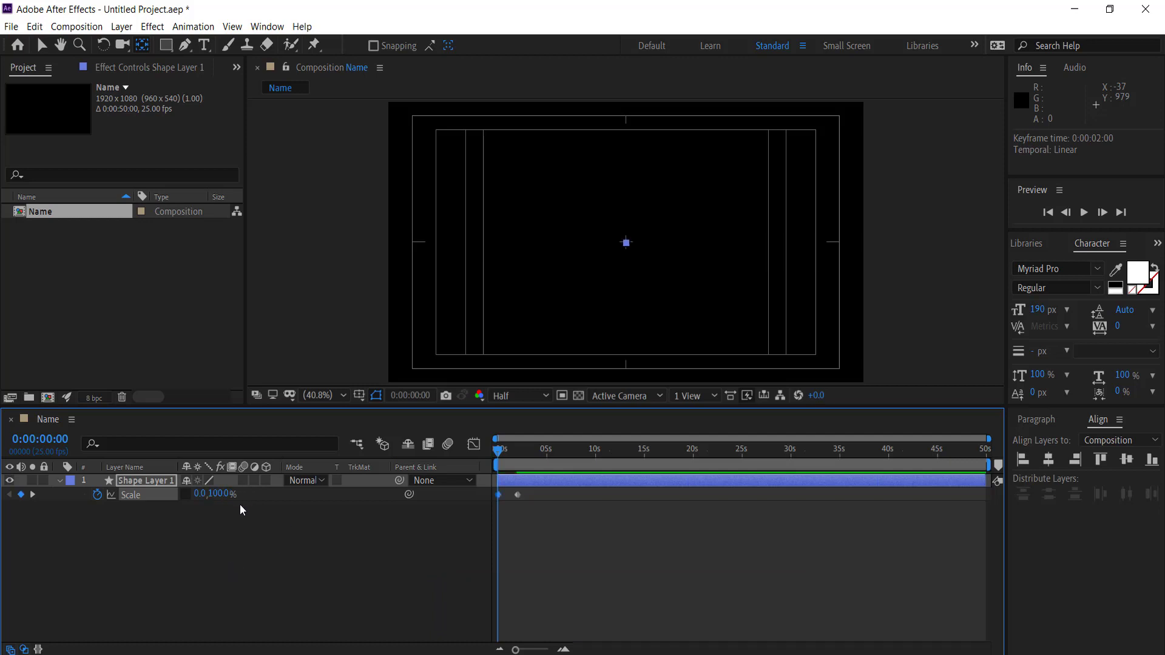
key("space")
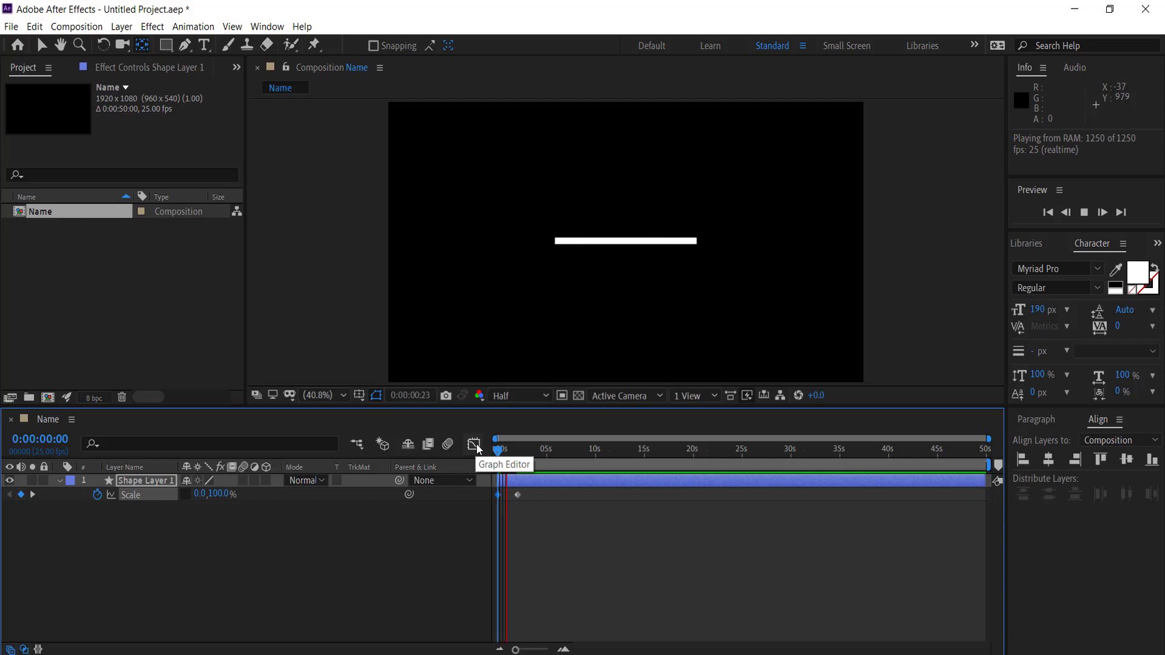
key("space")
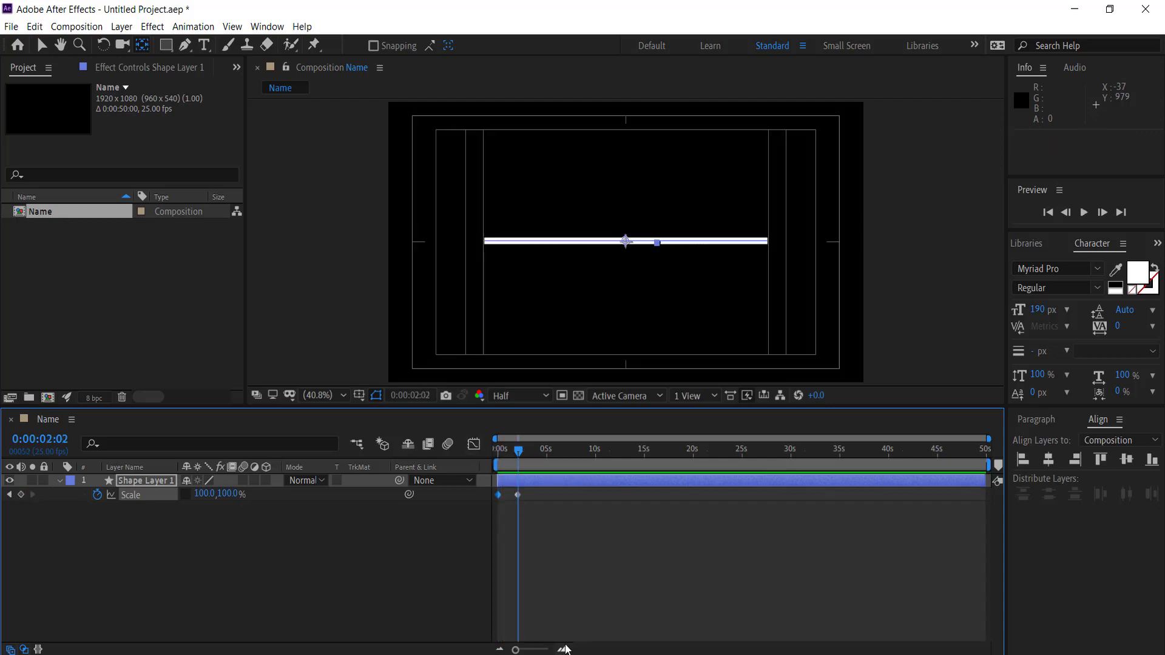
Move the line's ending scale keyframe to 0:00:00:16 and preview the animation
left_click(564, 650)
left_click(564, 650)
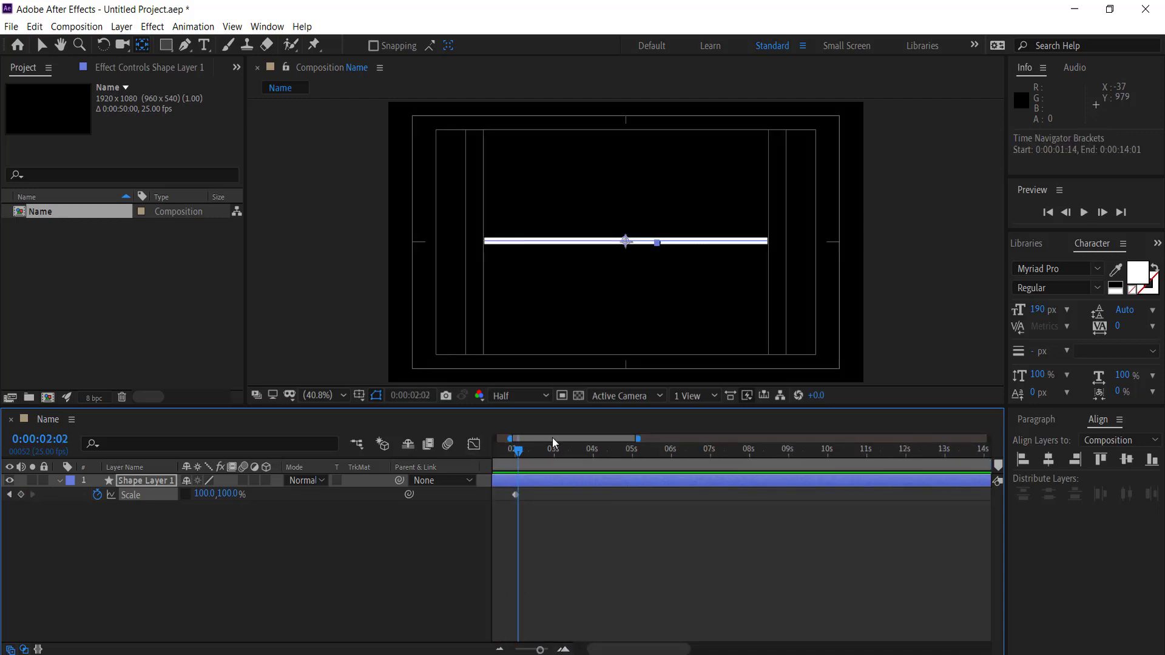
left_click_drag(553, 438, 500, 440)
left_click_drag(576, 495, 522, 495)
key("space")
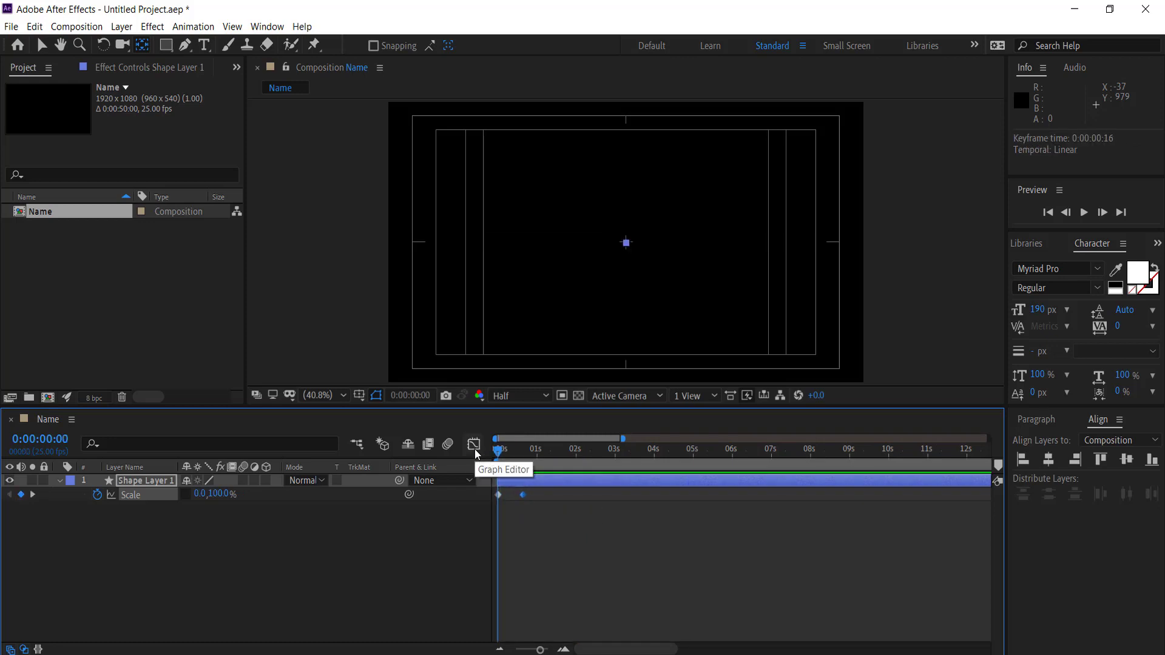
key("space")
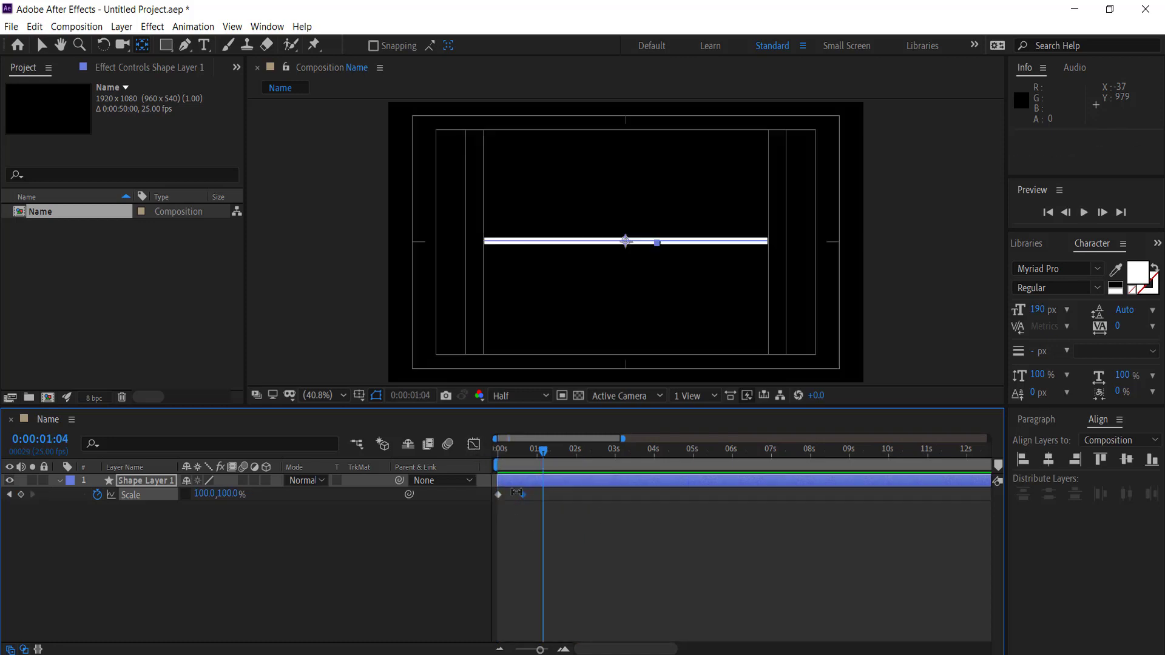
Adjust the growth speed by retiming the line's ending scale keyframe, settling on 0:00:00:11, and preview it
left_click_drag(523, 494, 503, 481)
key("space")
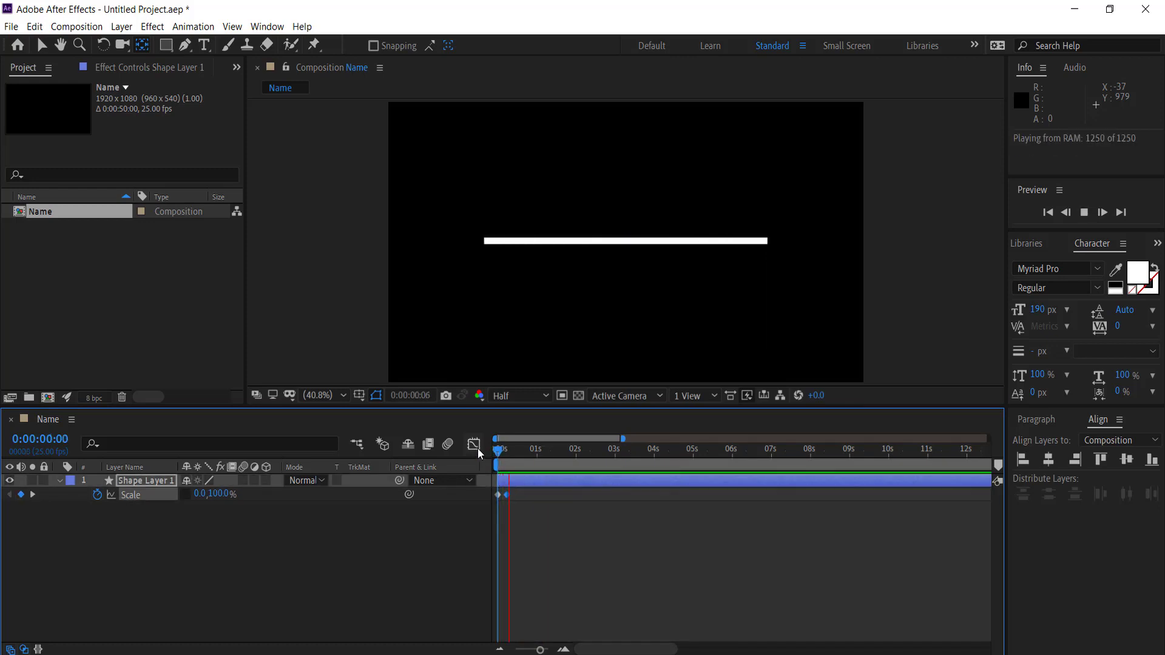
key("space")
left_click_drag(507, 495, 515, 495)
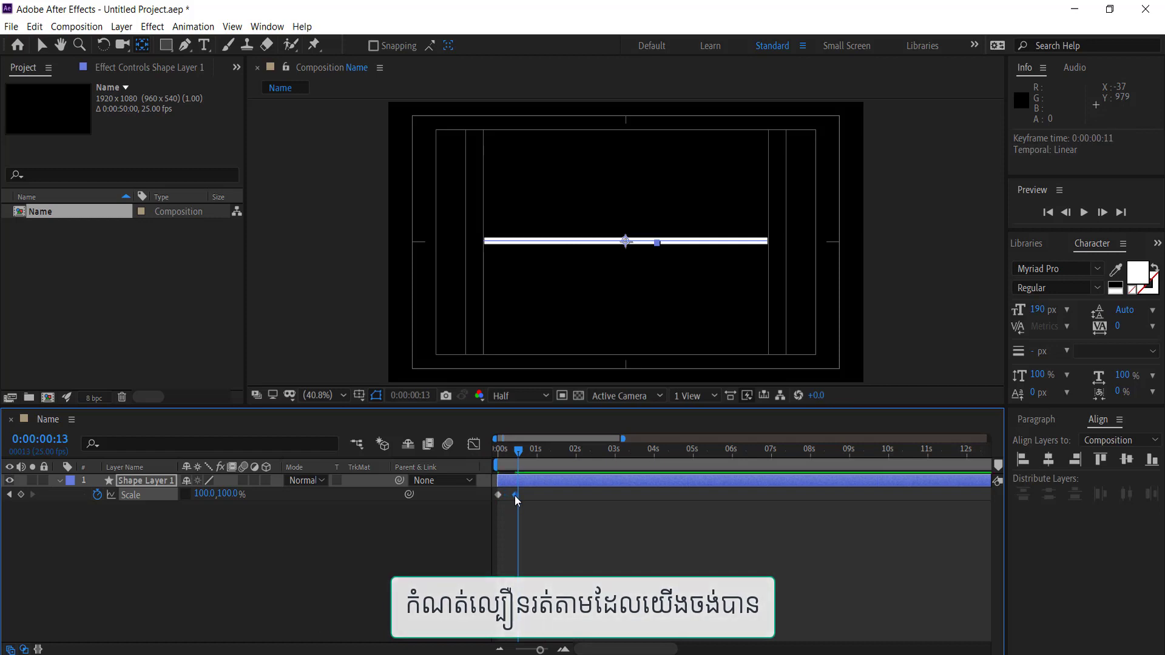
key("space")
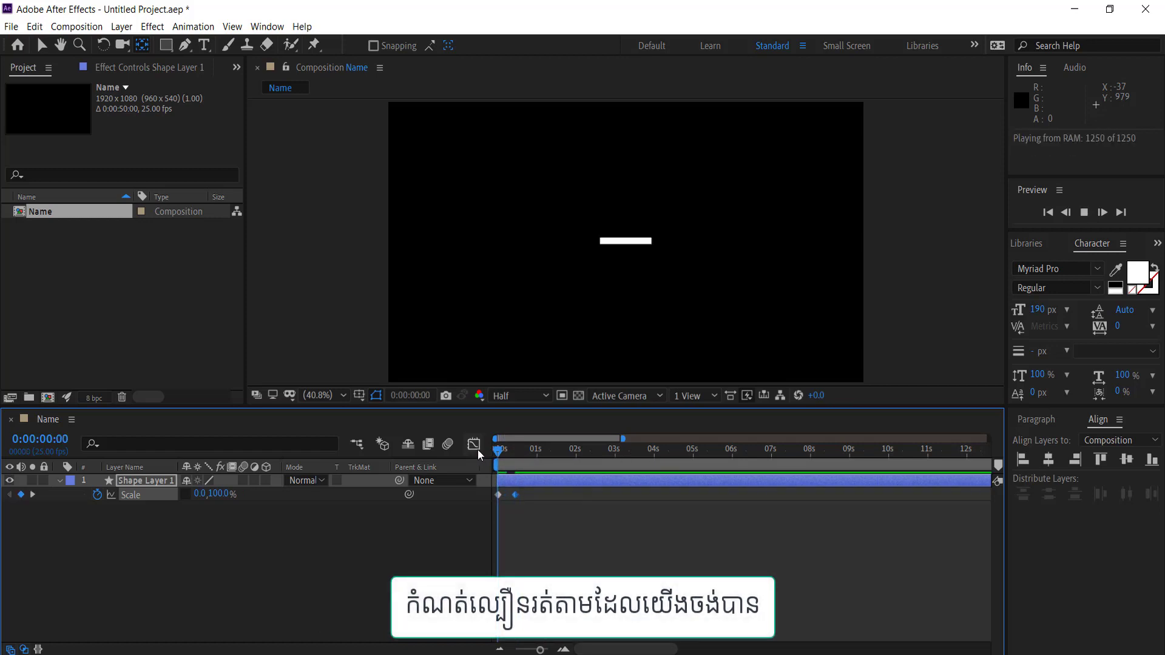
Apply Easy Ease to both of the line's Scale keyframes and preview the animation
key("space")
left_click_drag(526, 491, 486, 505)
right_click(499, 494)
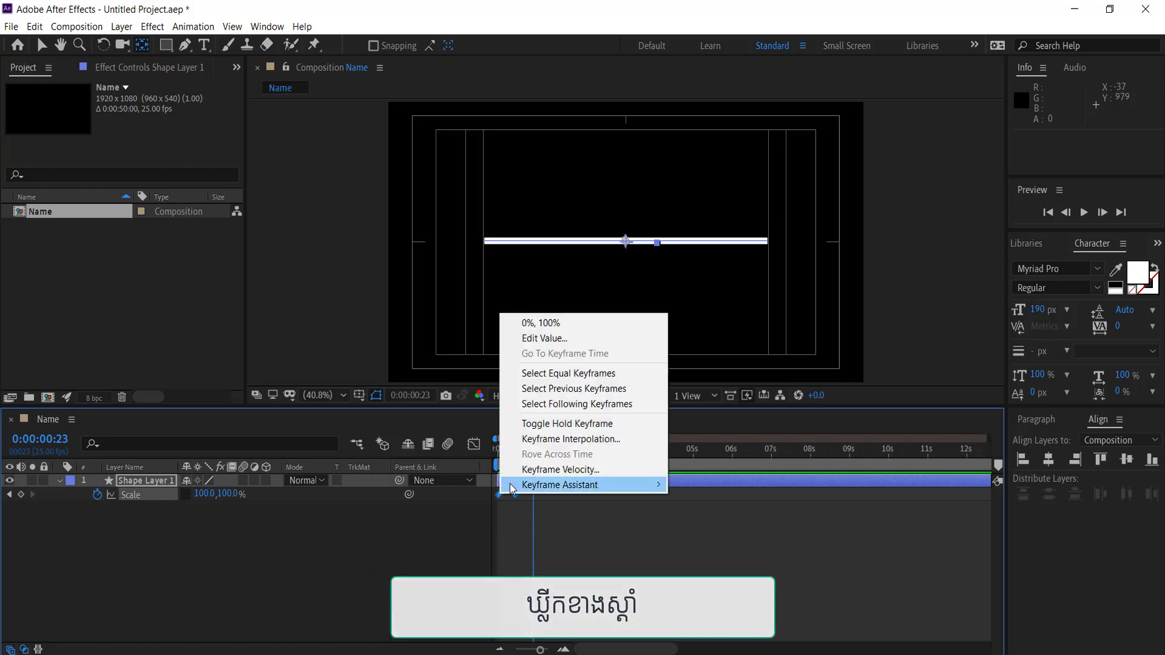
mouse_move(609, 489)
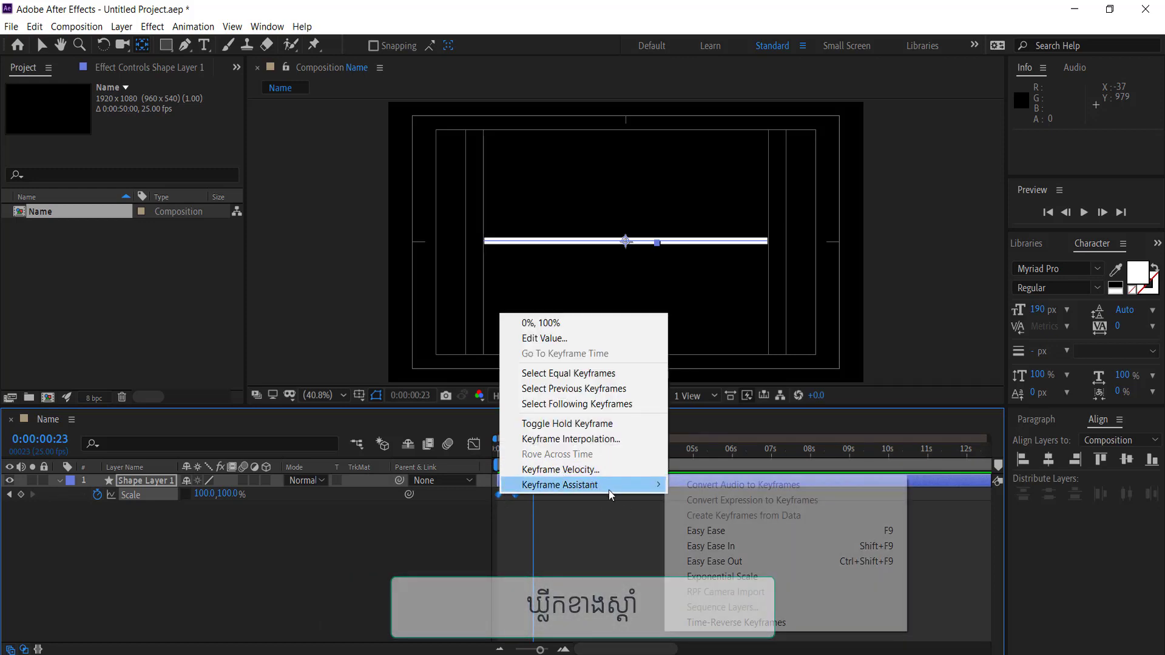
left_click(727, 531)
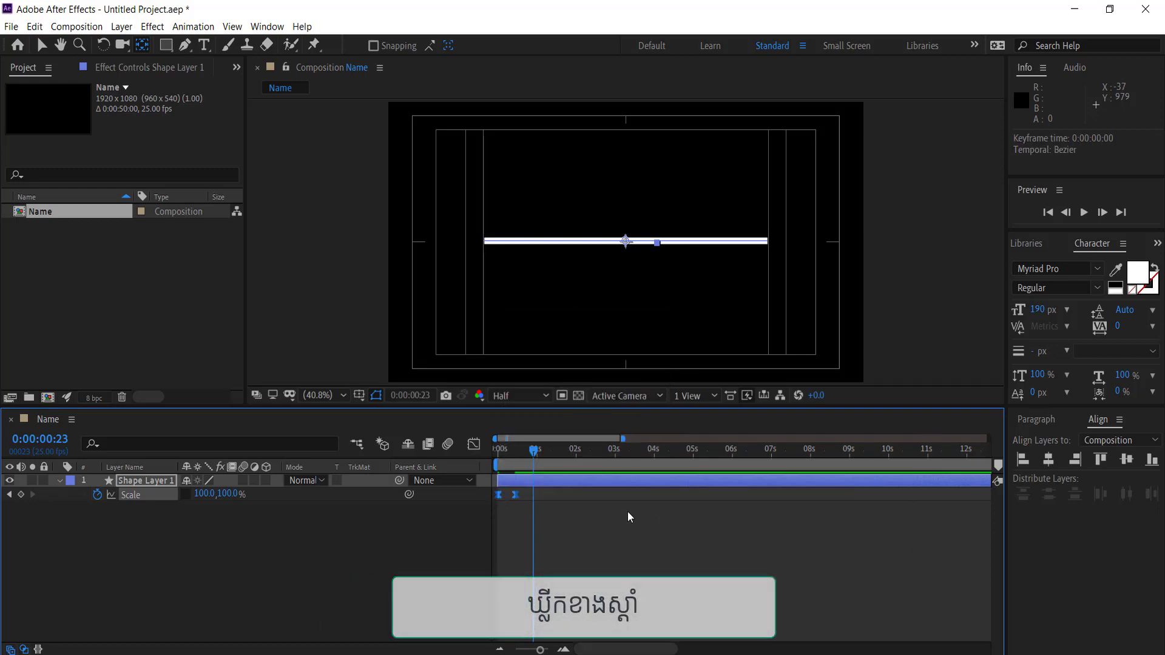
left_click(507, 450)
key("space")
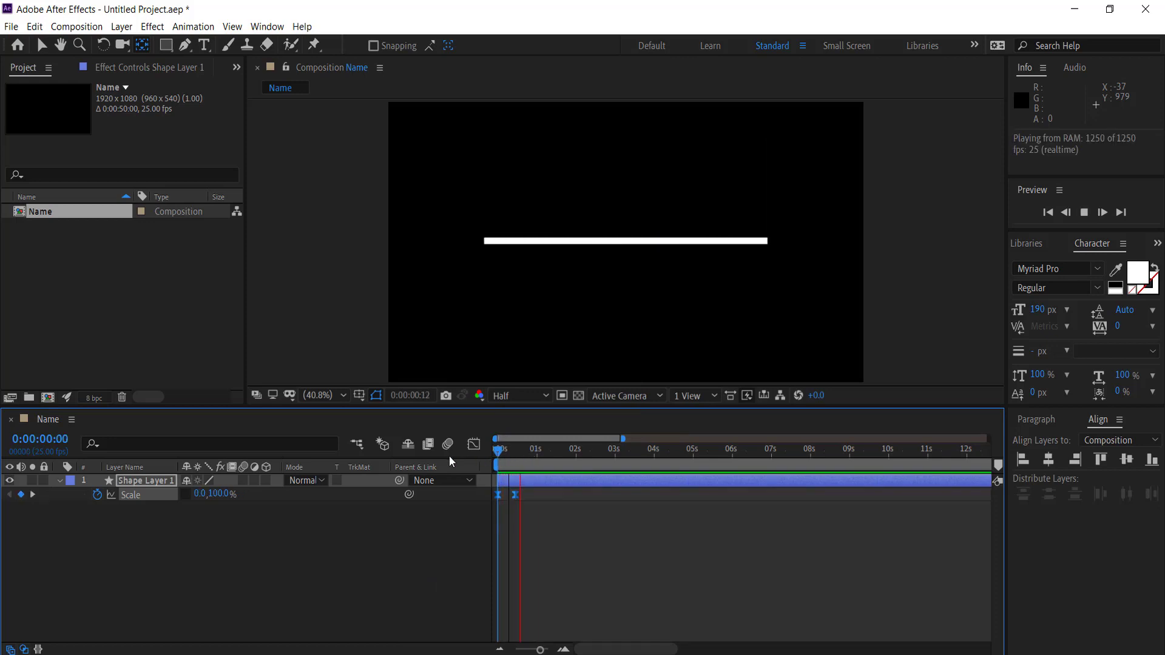
left_click(542, 518)
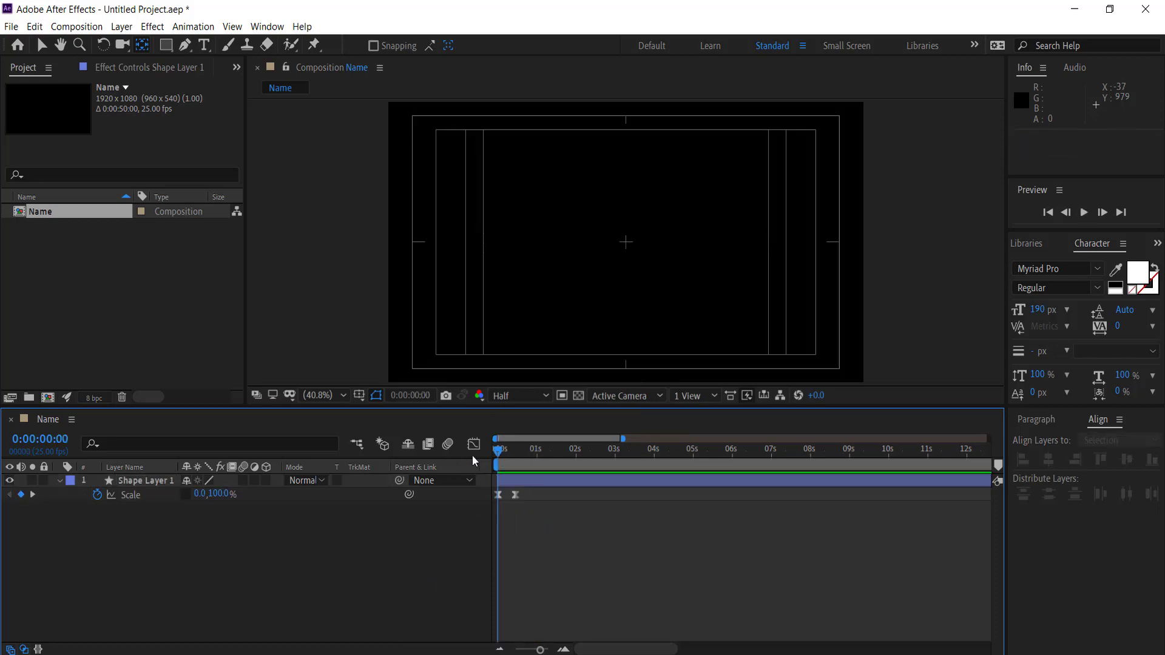
left_click(514, 497)
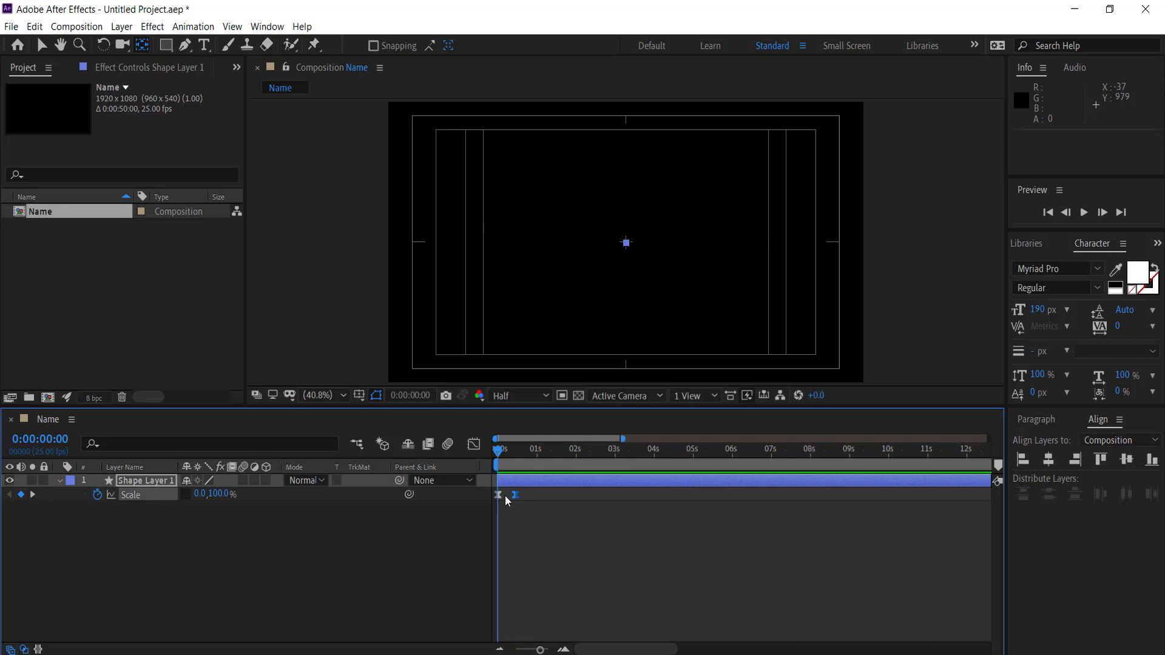
left_click(514, 527)
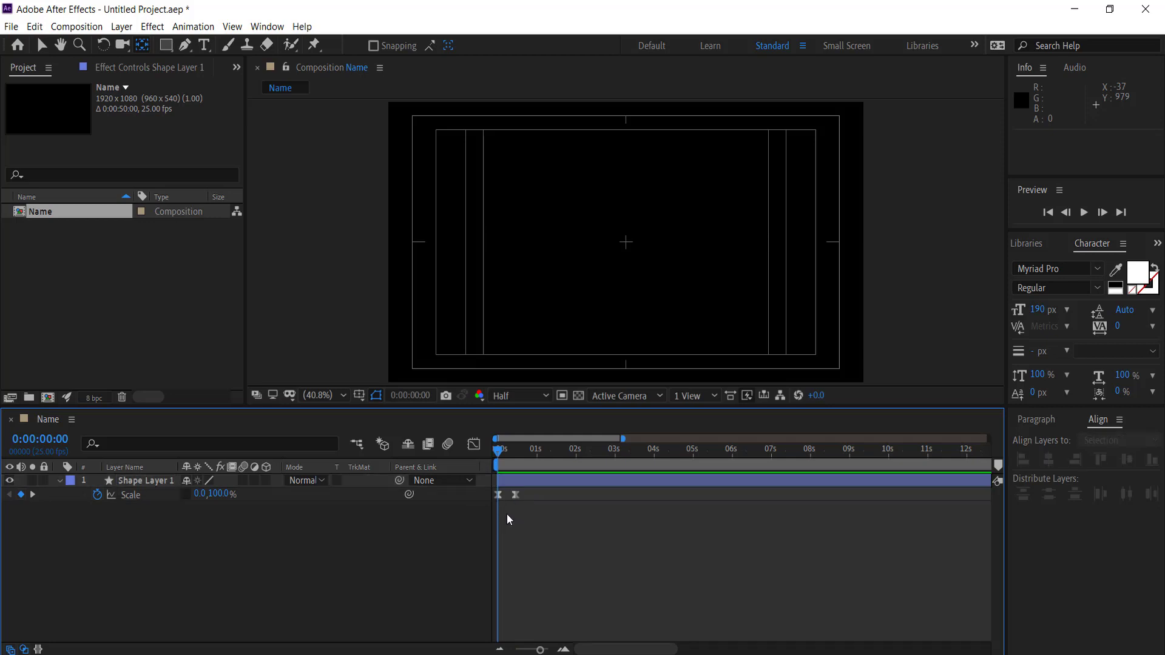
At 0:00:00:12, add a text layer reading "I" above the line's left end and centre its anchor point
left_click_drag(501, 454, 516, 450)
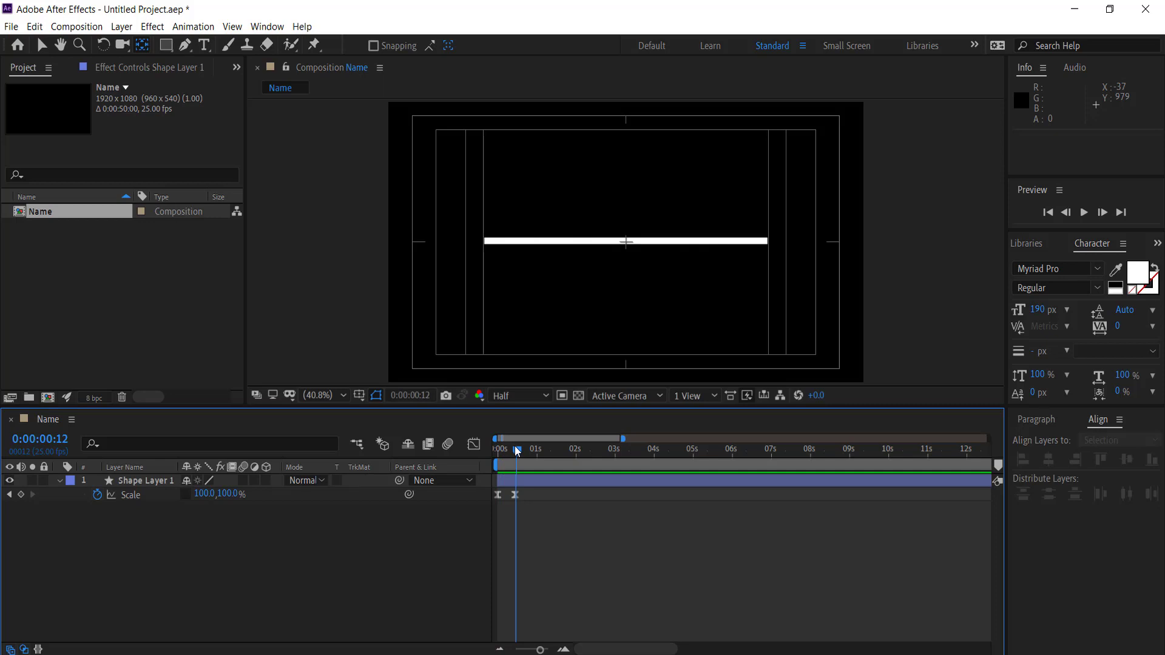
left_click(205, 45)
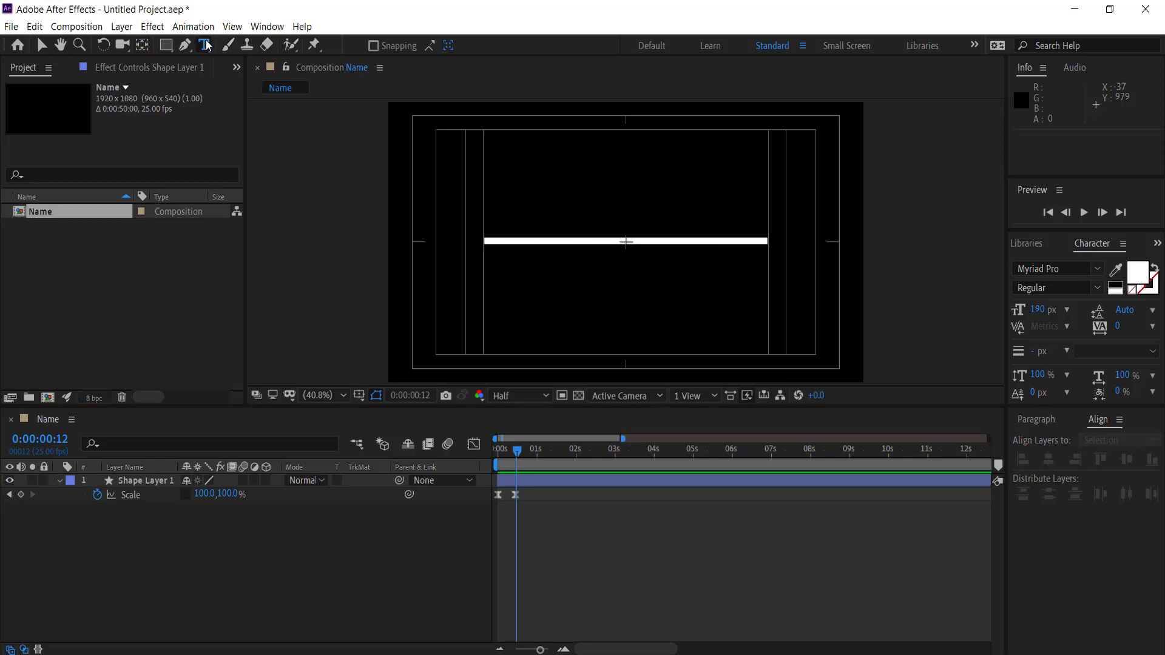
left_click(513, 222)
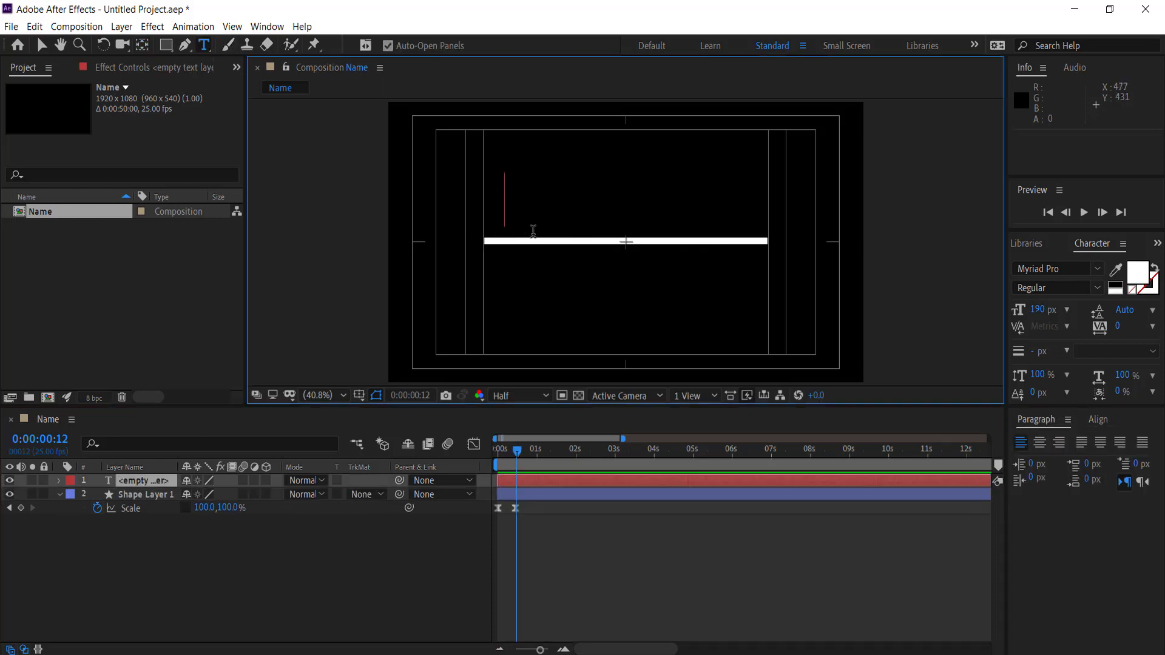
type("I")
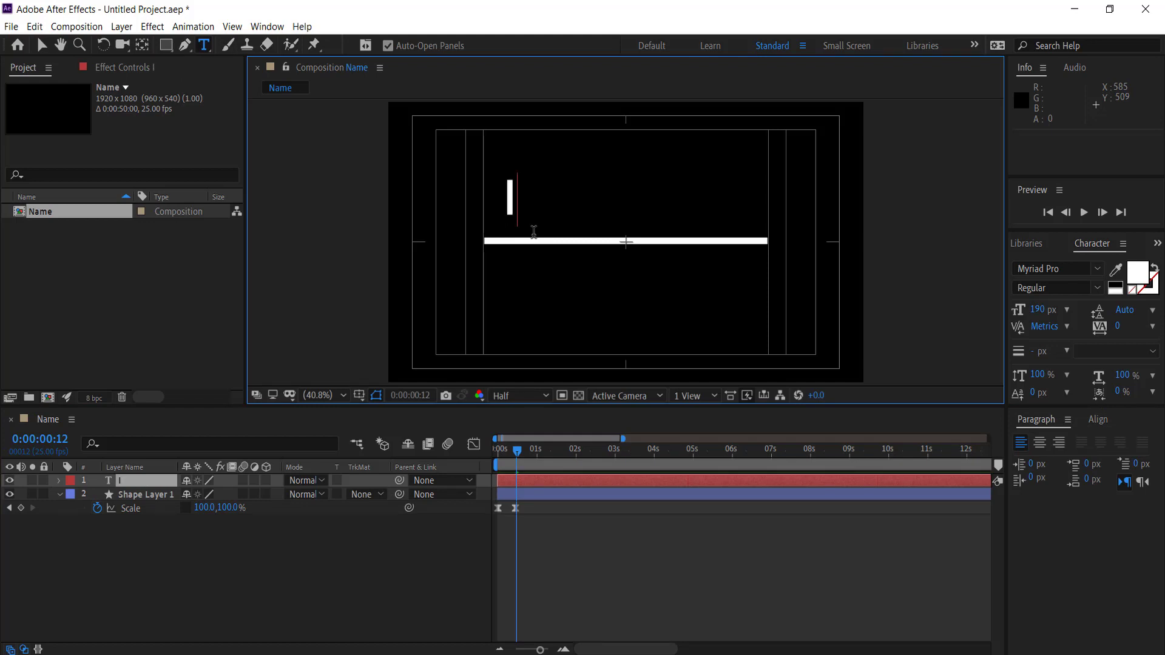
left_click(42, 45)
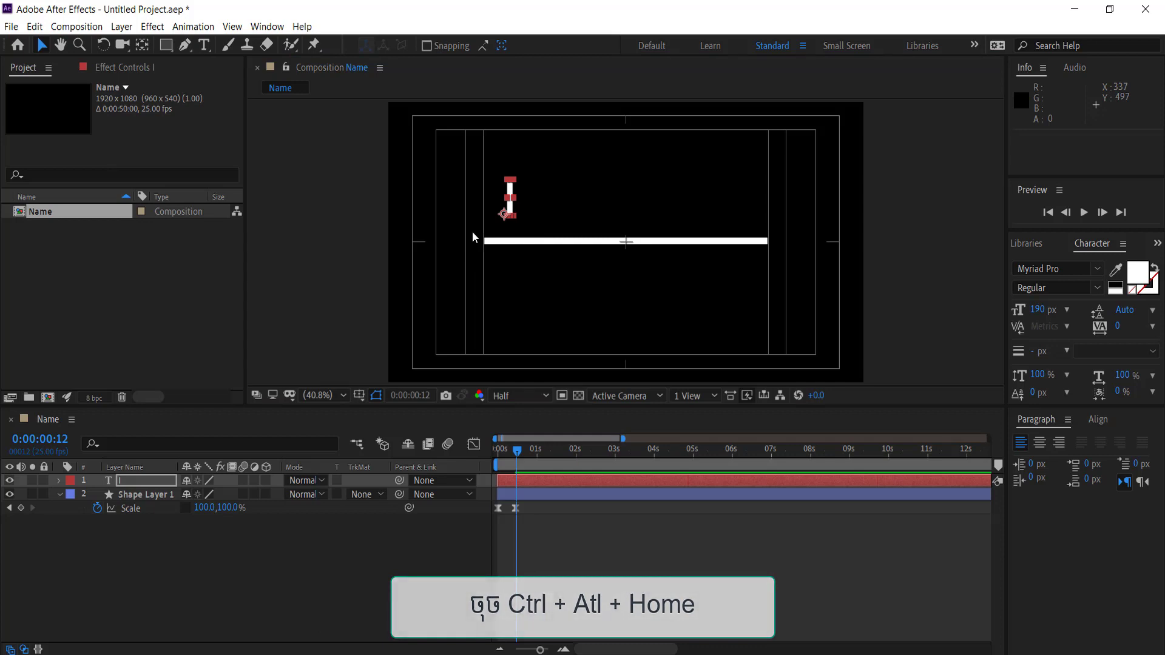
key("ctrl+alt+Home")
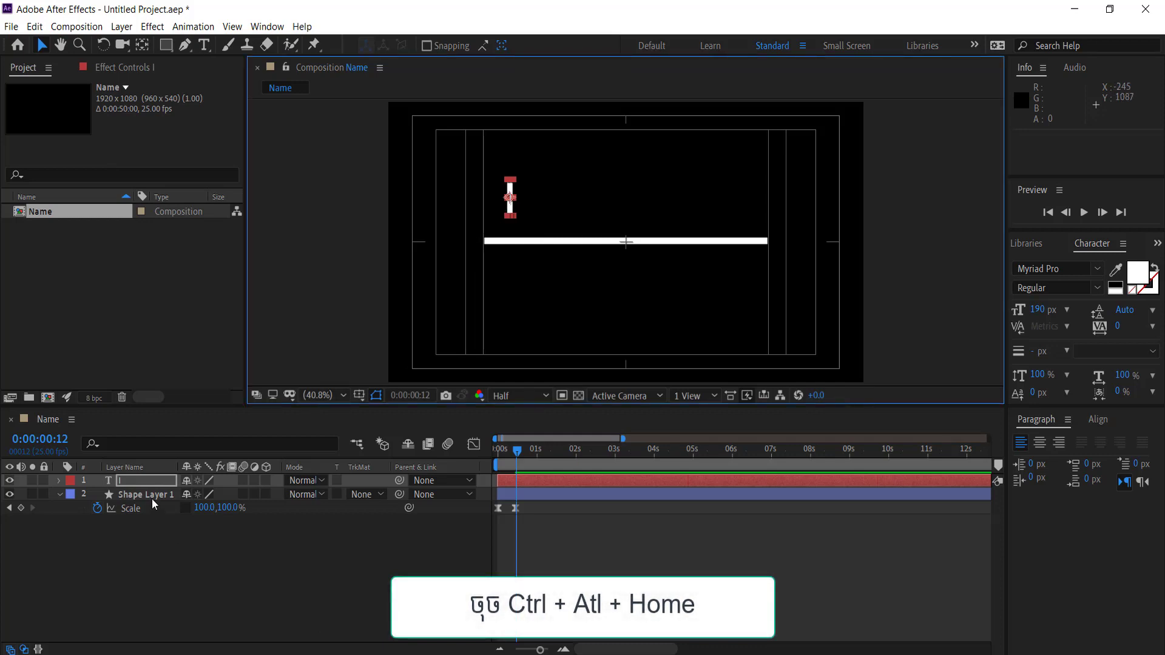
Lower the letter I toward the line by setting its vertical position to 425.5
left_click(146, 483)
key("p")
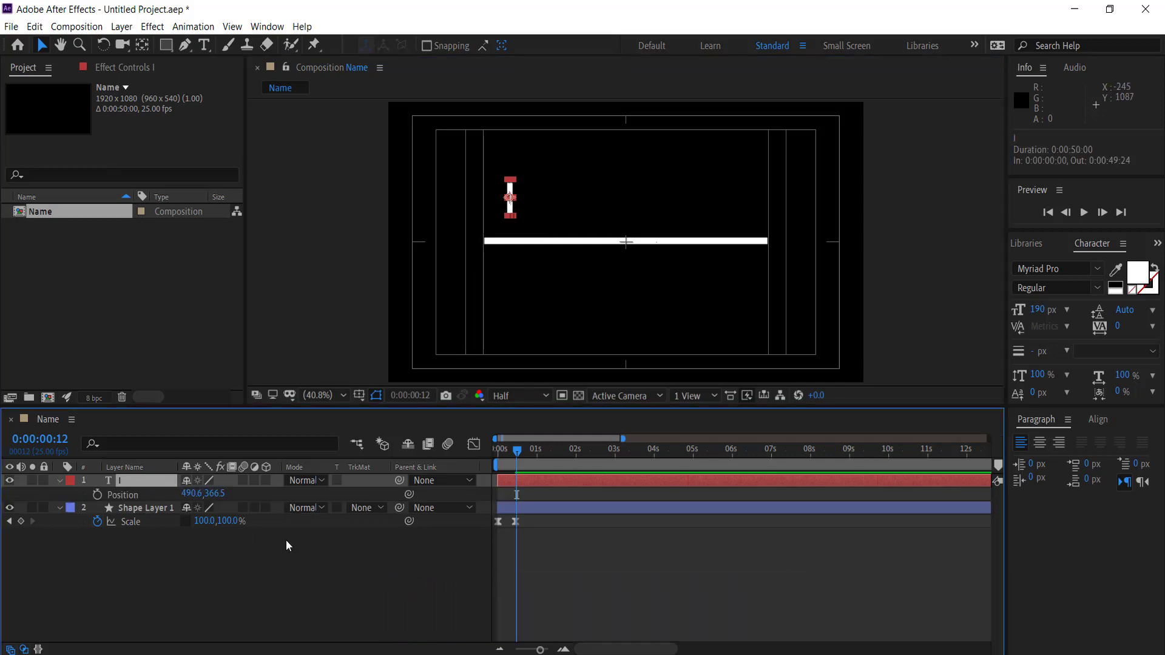
left_click_drag(212, 498, 271, 480)
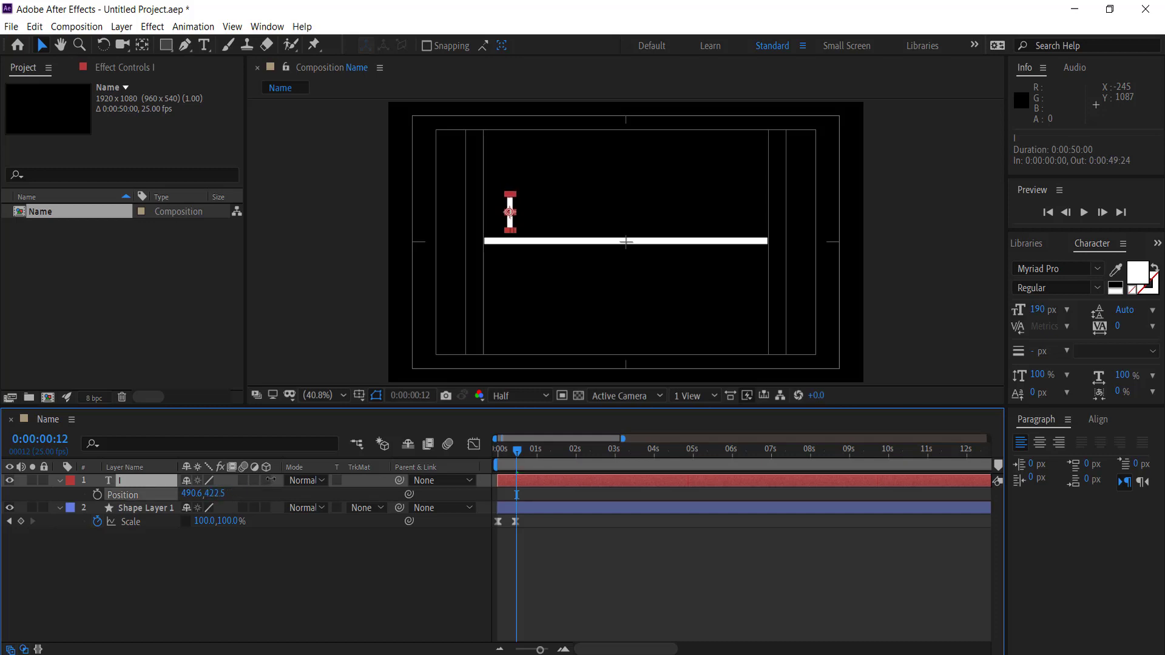
left_click(323, 555)
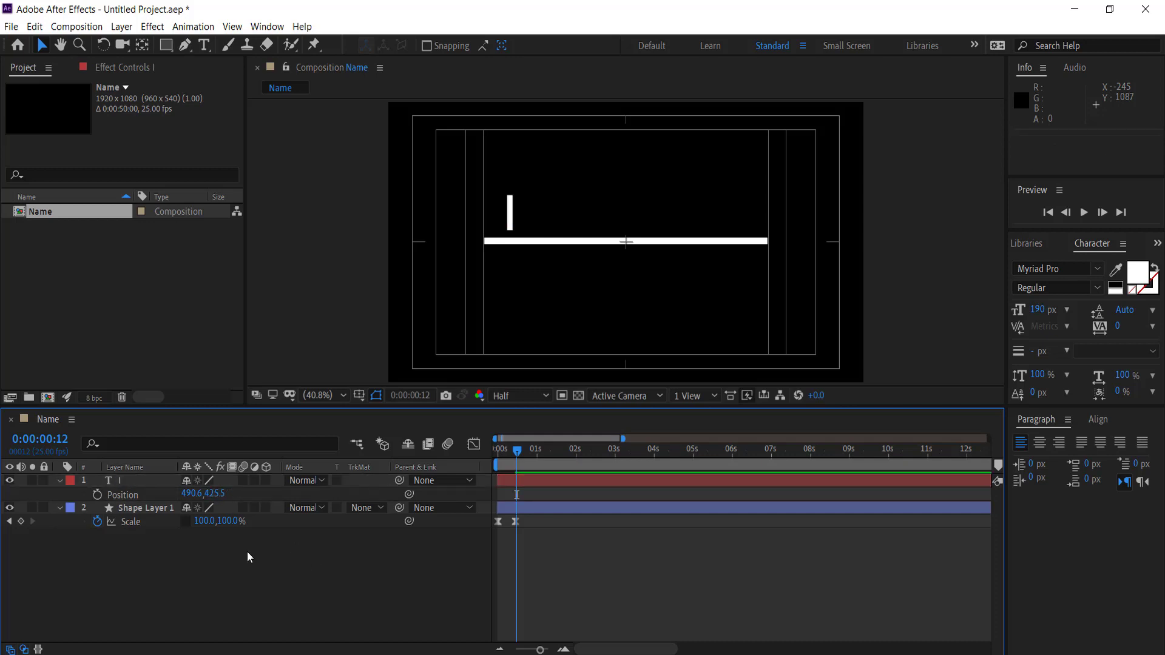
left_click(59, 481)
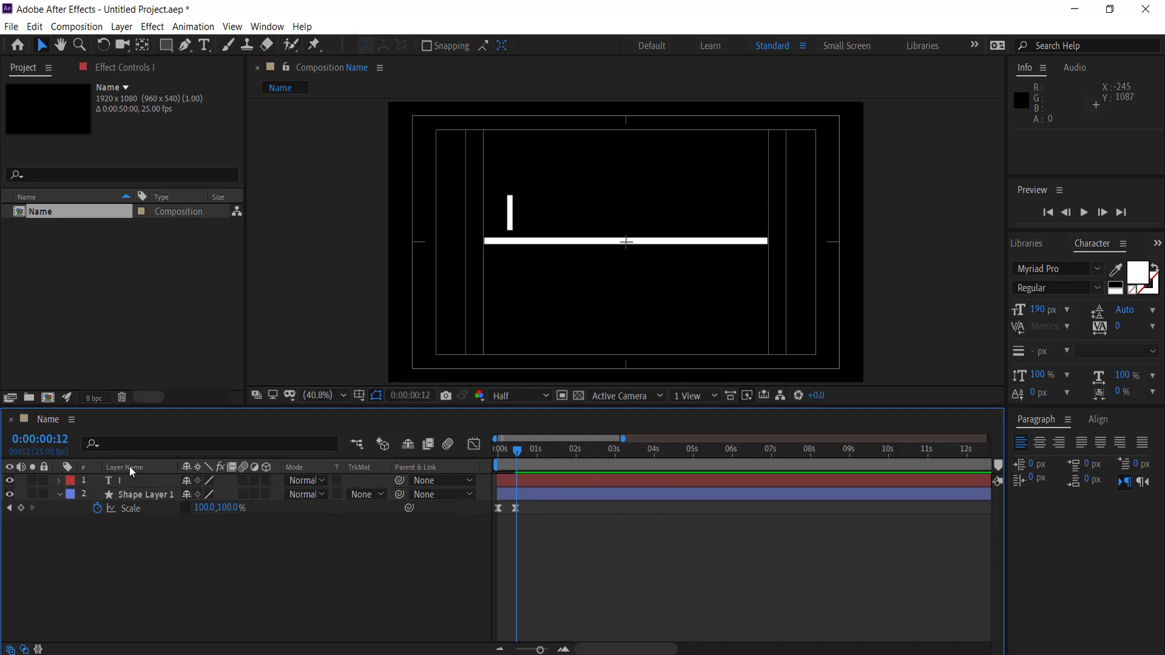
left_click(113, 479)
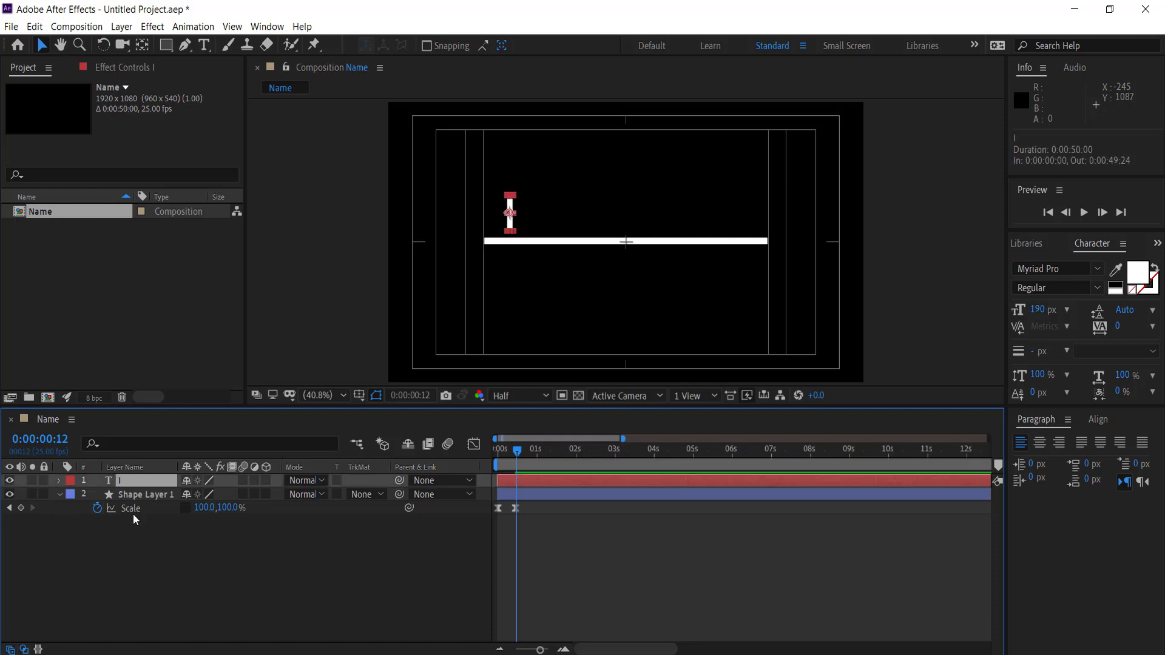
left_click(151, 563)
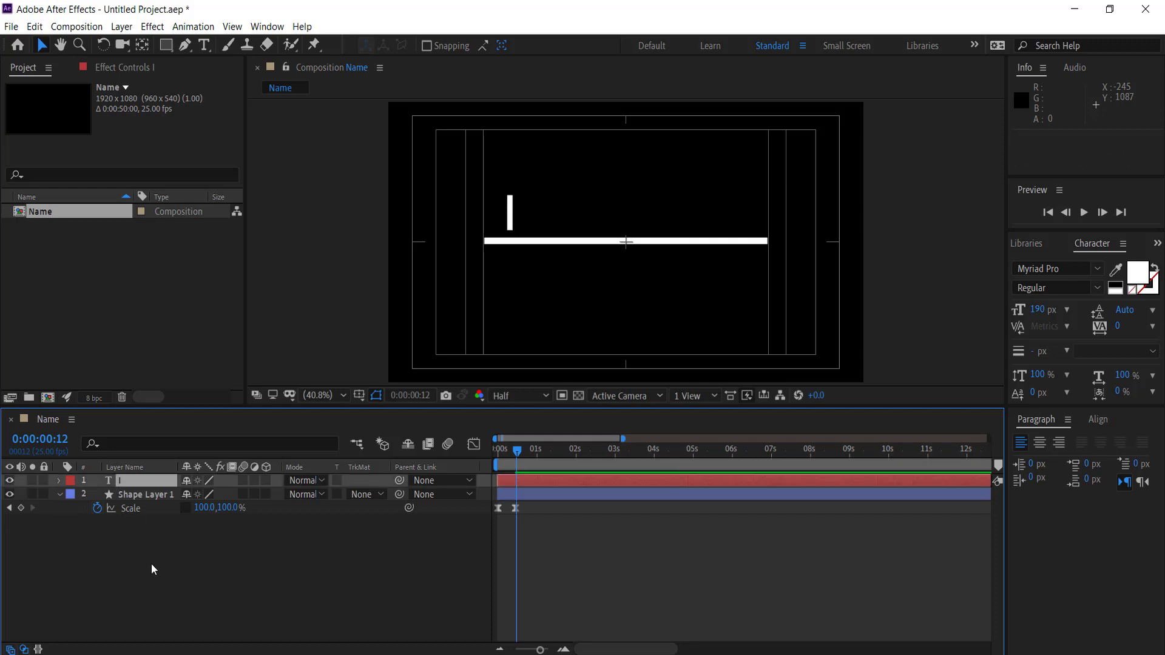
Draw a rectangle about 220 by 230 px around the letter I, with no stroke and a solid white fill
left_click(165, 45)
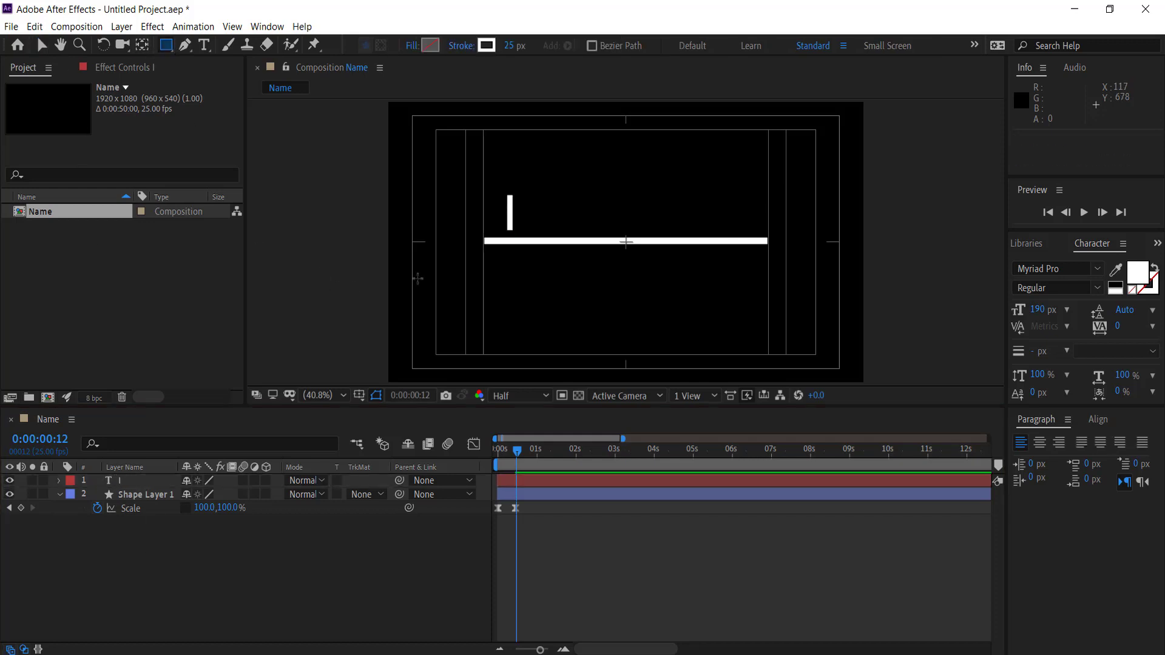
mouse_move(483, 181)
left_mouse_down()
mouse_move(546, 241)
mouse_move(518, 241)
mouse_move(538, 242)
left_mouse_up()
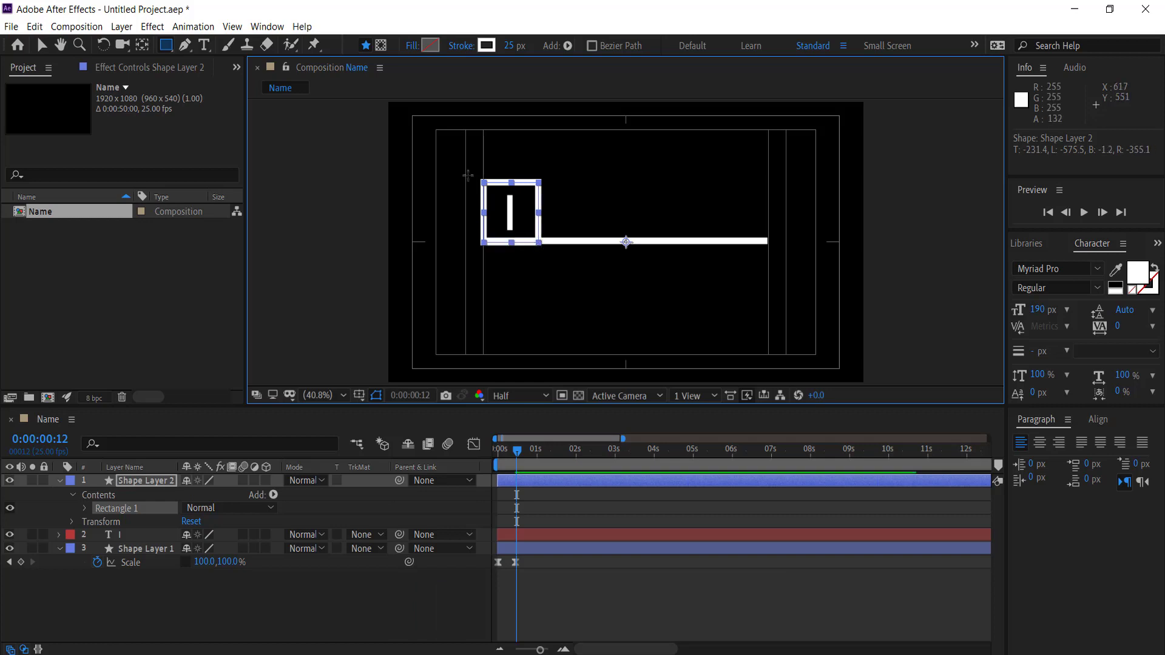
left_click(472, 49)
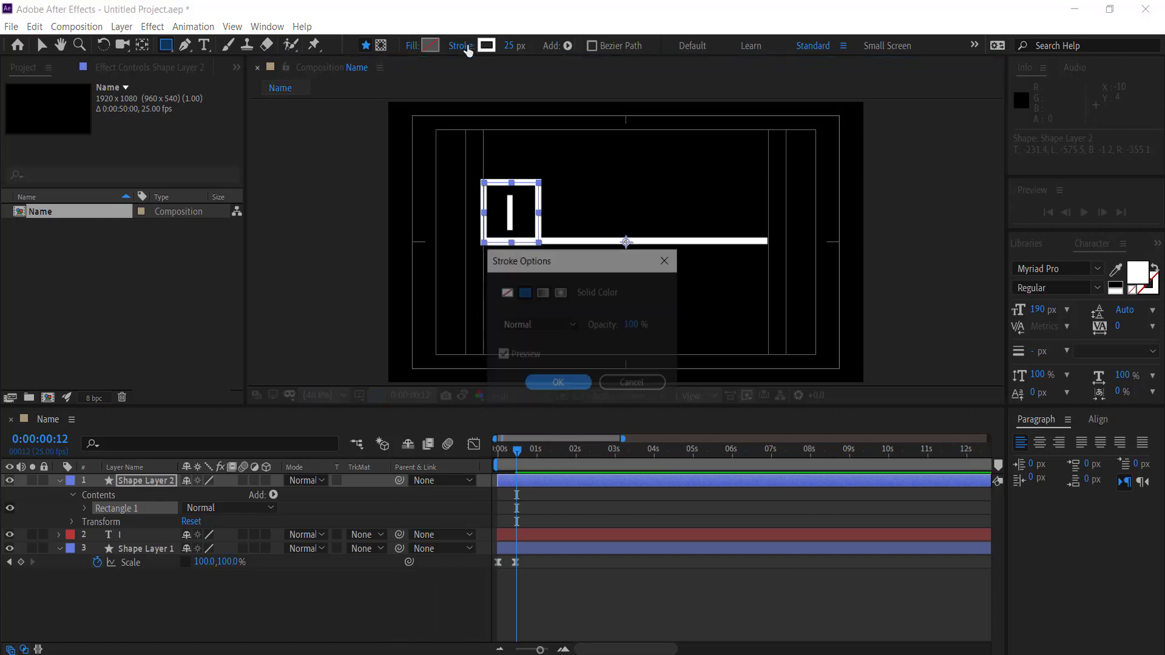
left_click(505, 292)
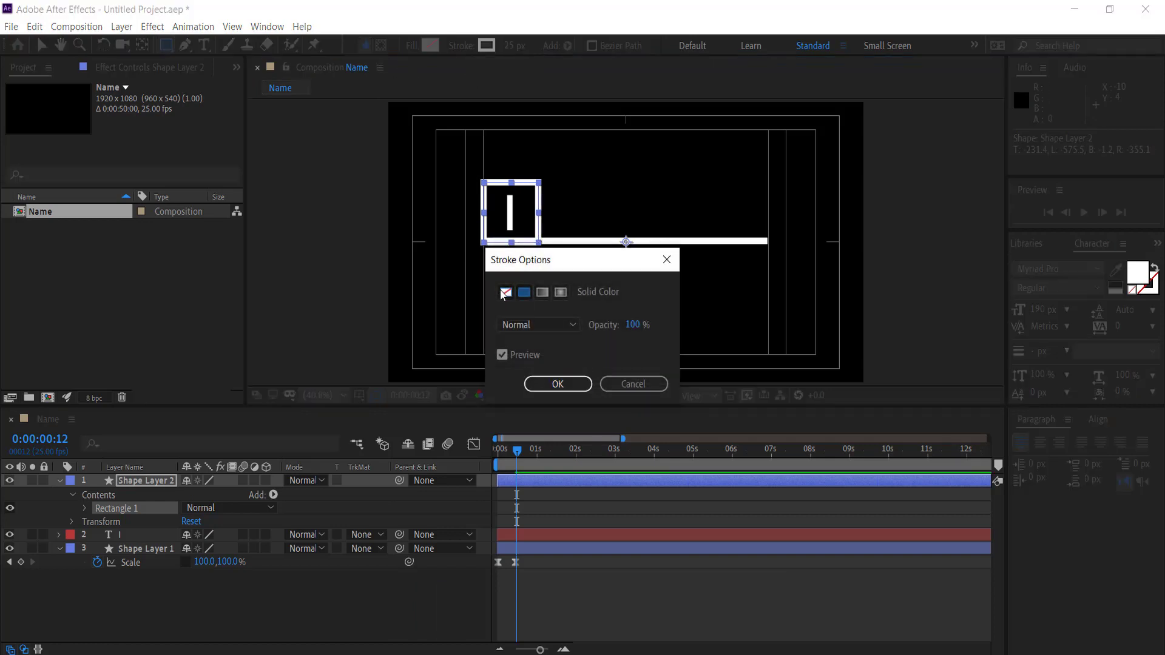
left_click(559, 384)
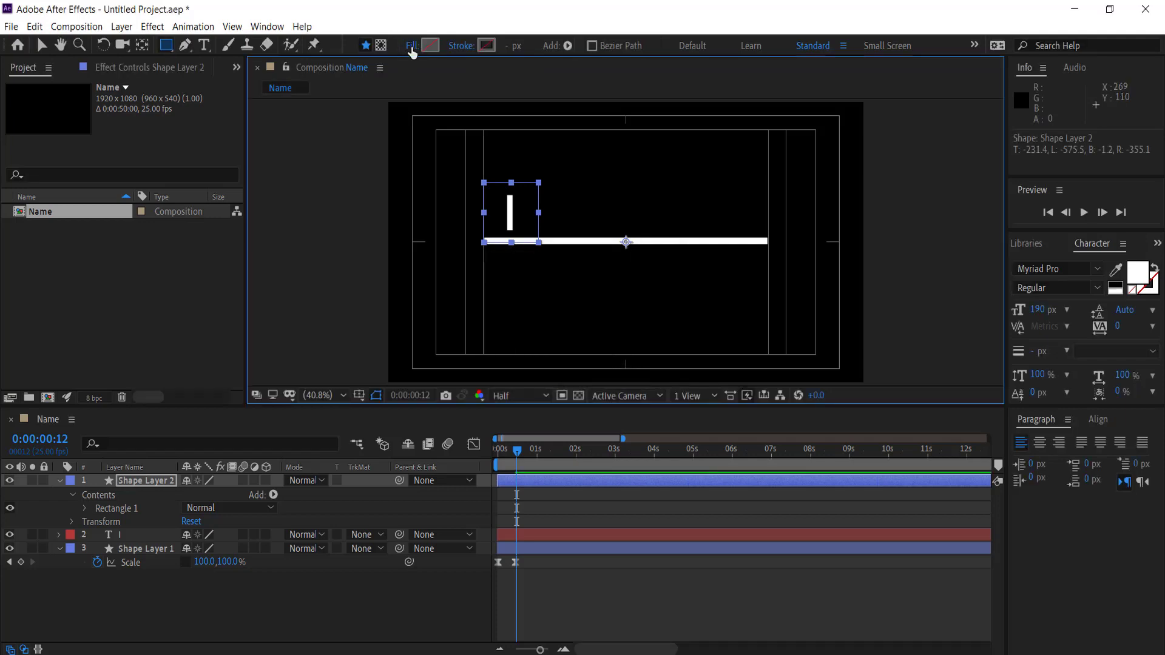
left_click(412, 48)
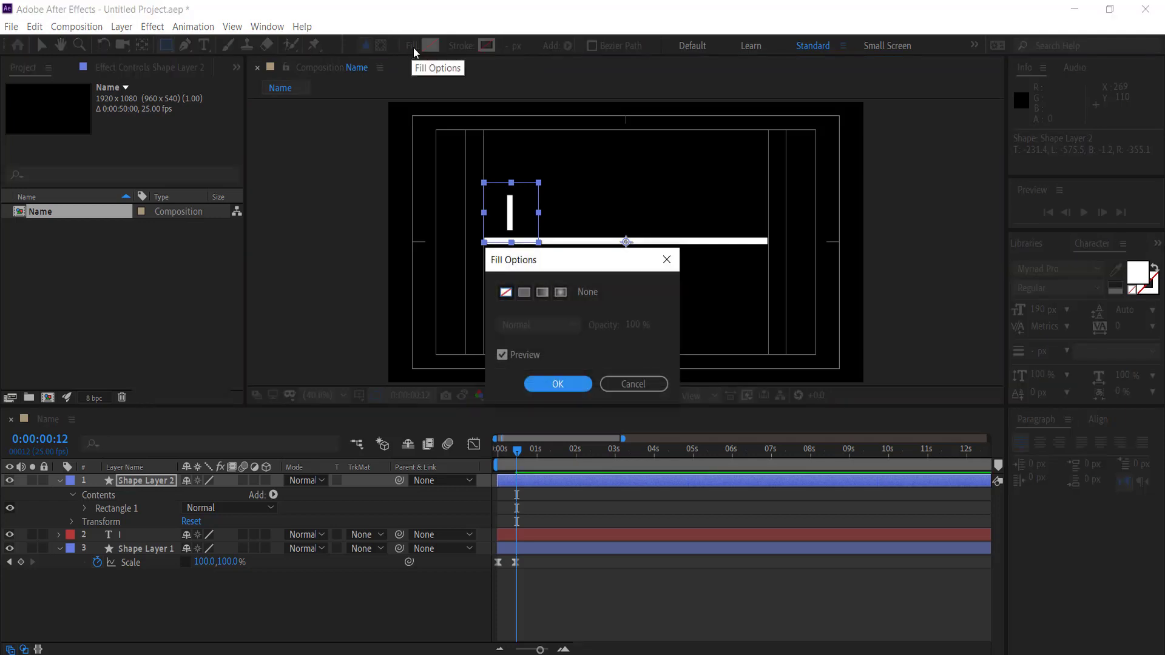
left_click(524, 293)
left_click(558, 384)
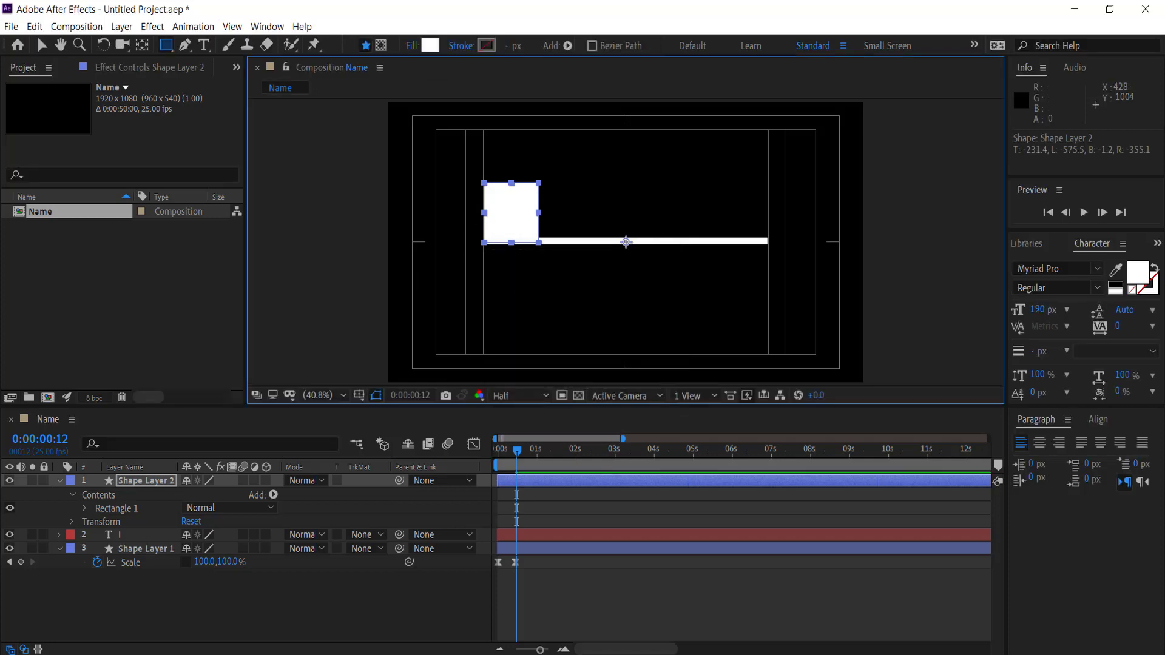
left_click(235, 611)
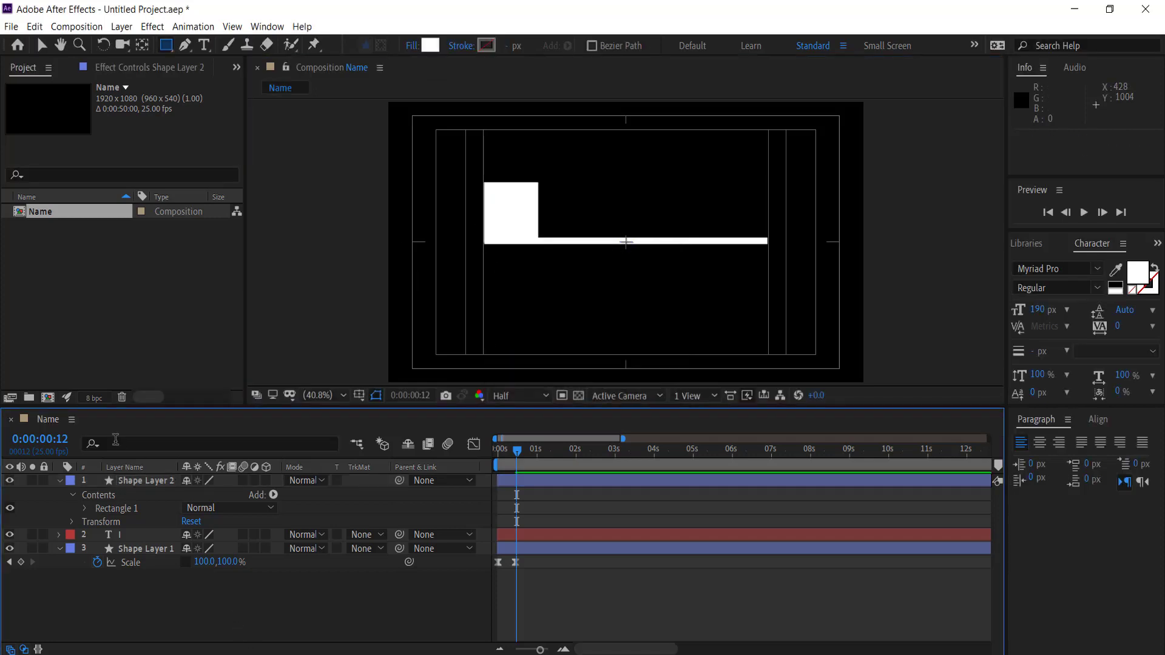
left_click(59, 481)
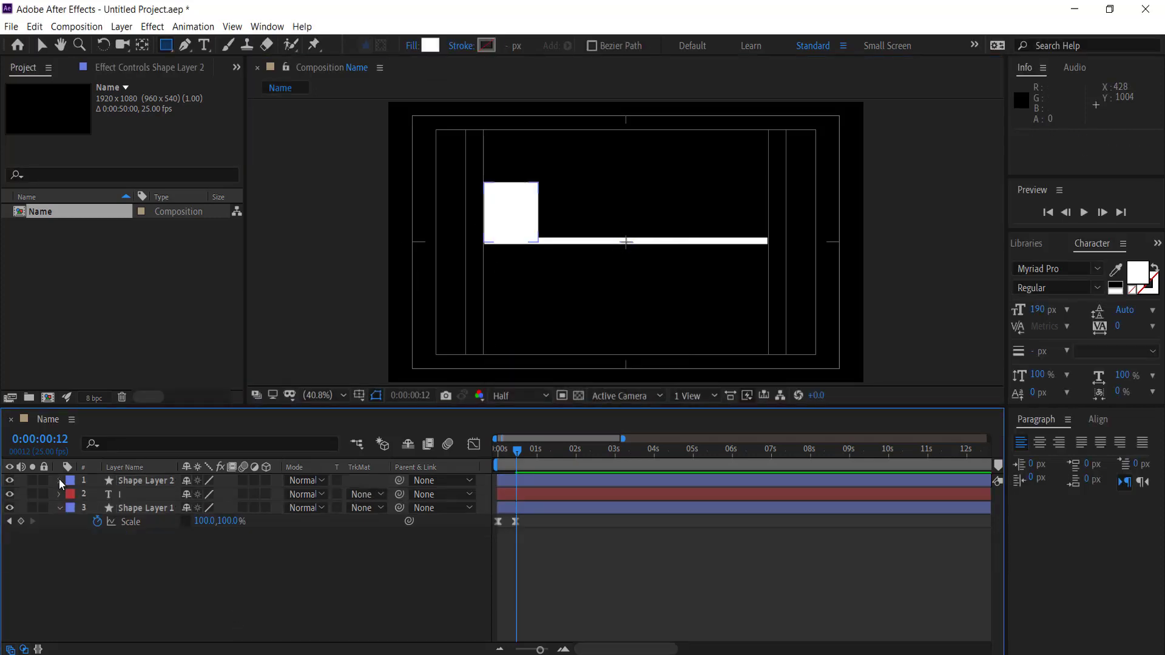
Rename the rectangle layer as "Mask I" and use it as the Alpha Matte for the letter I layer
left_click(139, 479)
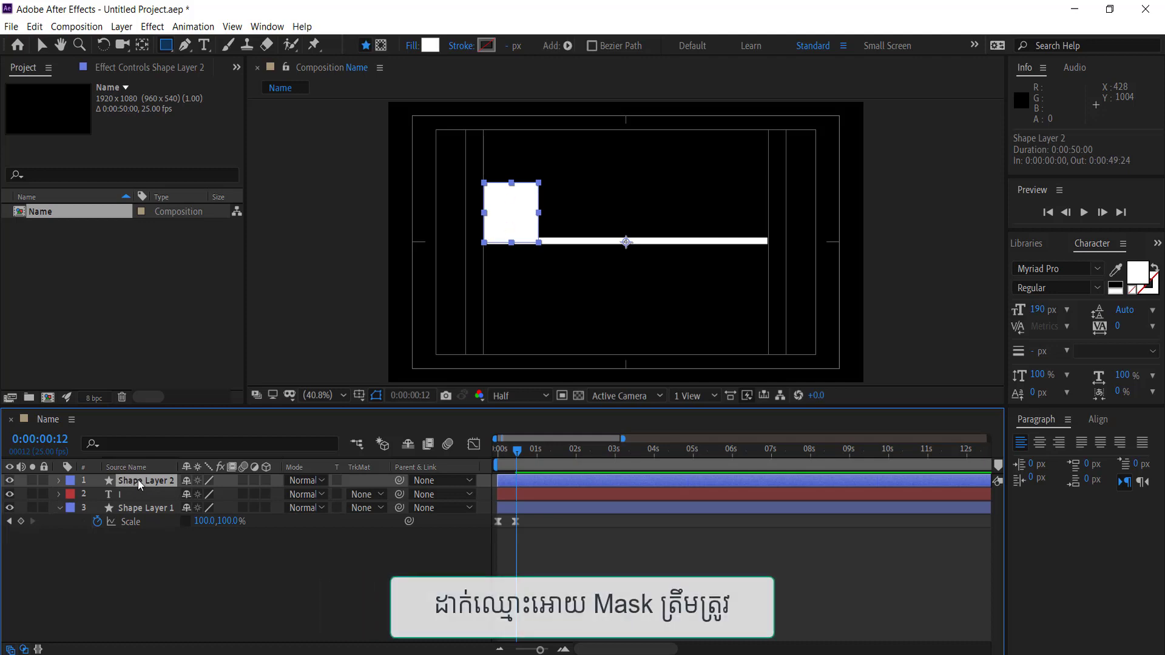
right_click(137, 479)
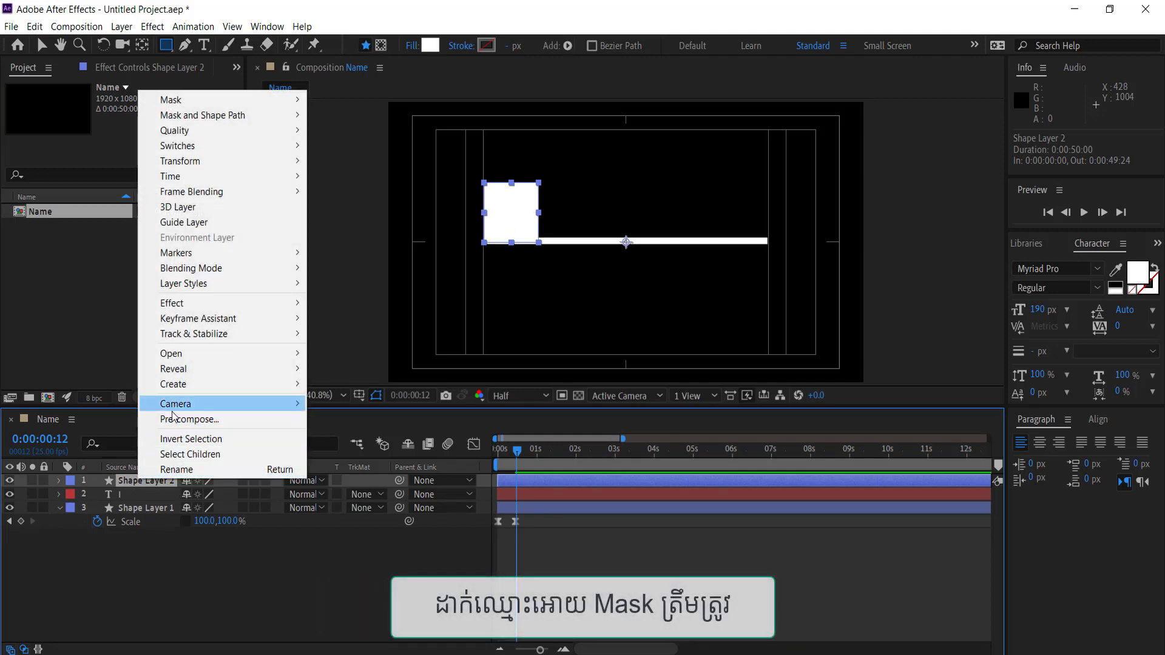
mouse_move(172, 351)
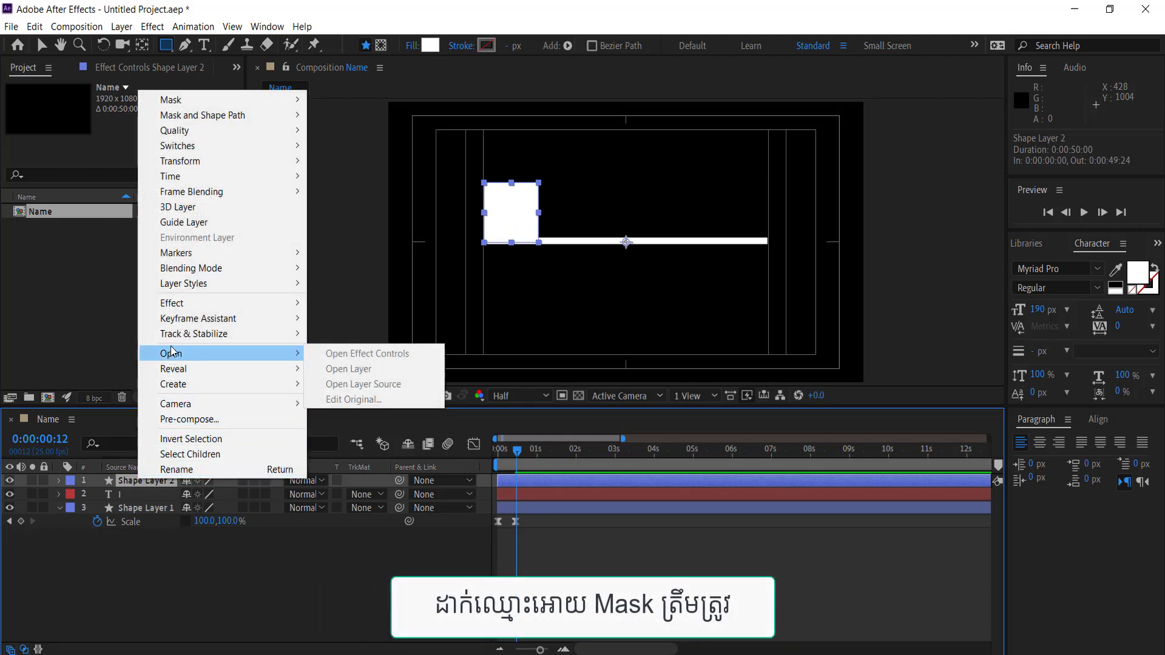
left_click(176, 470)
type("Mask I")
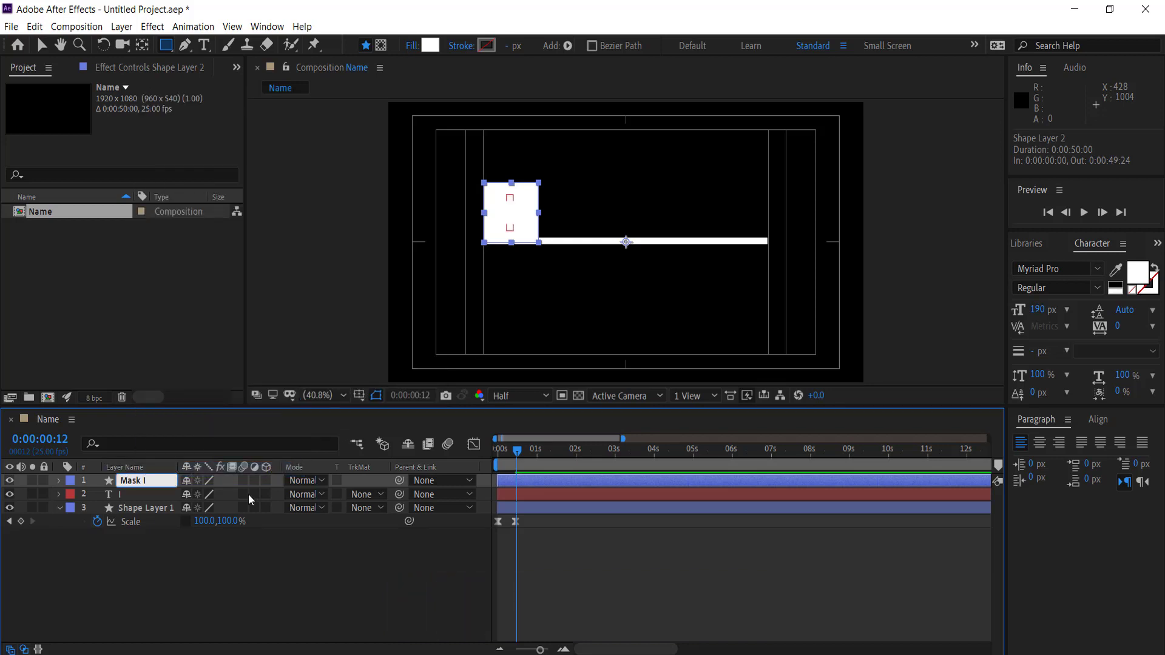
key("Return")
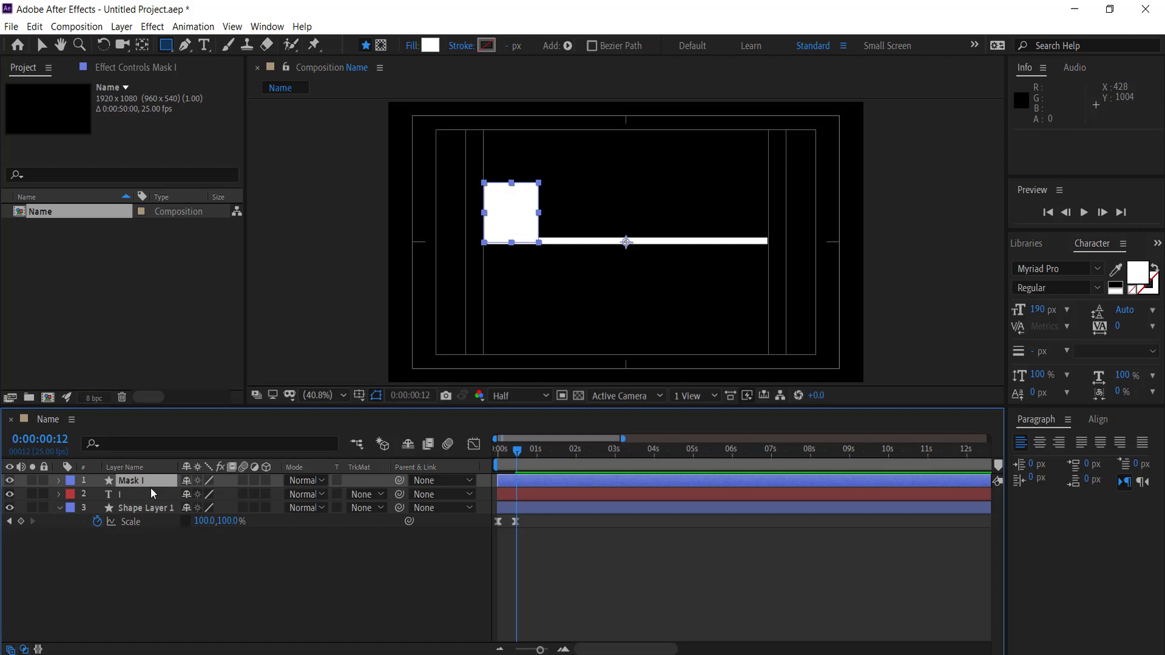
left_click(365, 496)
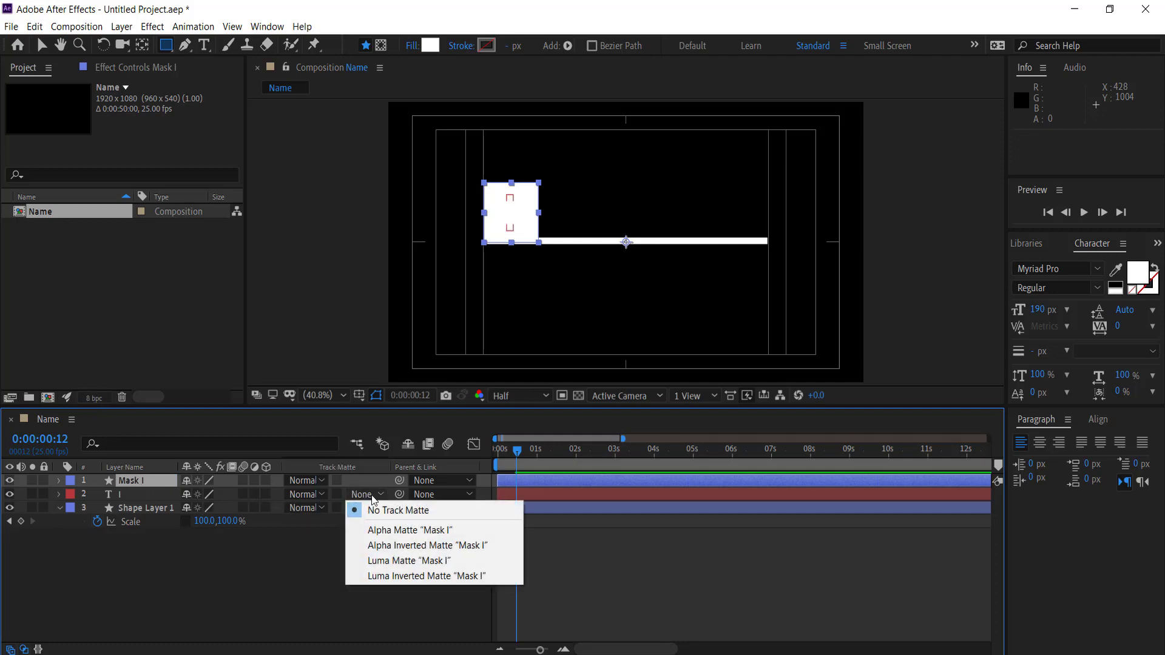
left_click(402, 530)
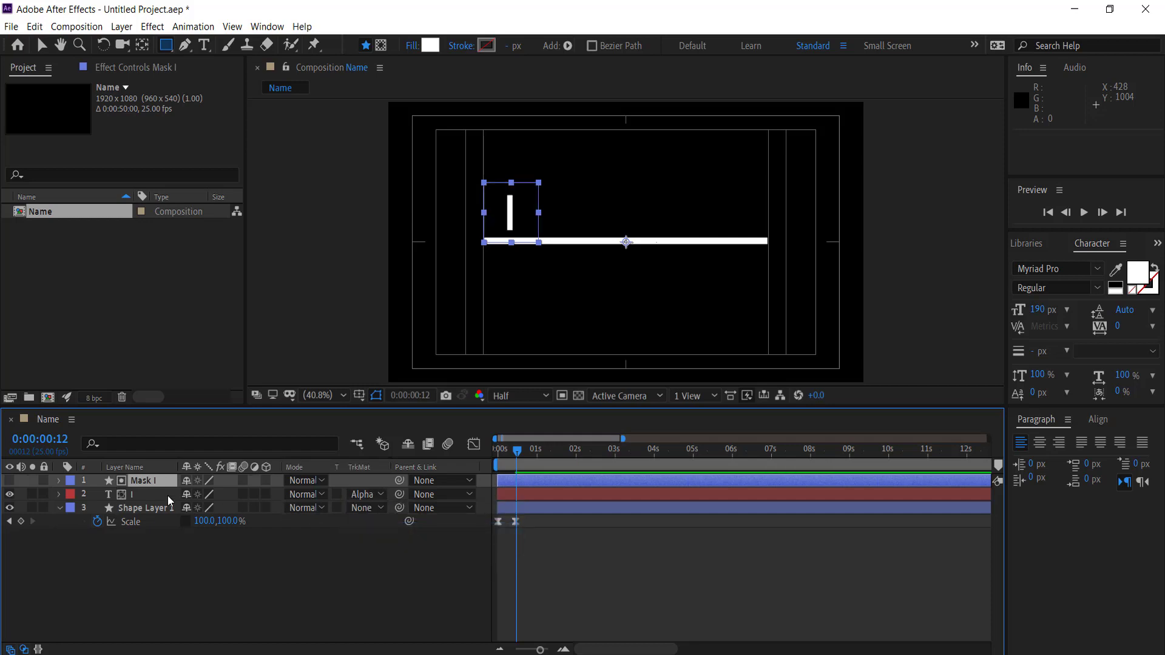
Animate the letter I rising from vertical position 639.5 at 0:00:00:12 to 425.5 at 0:00:01:01
left_click(150, 493)
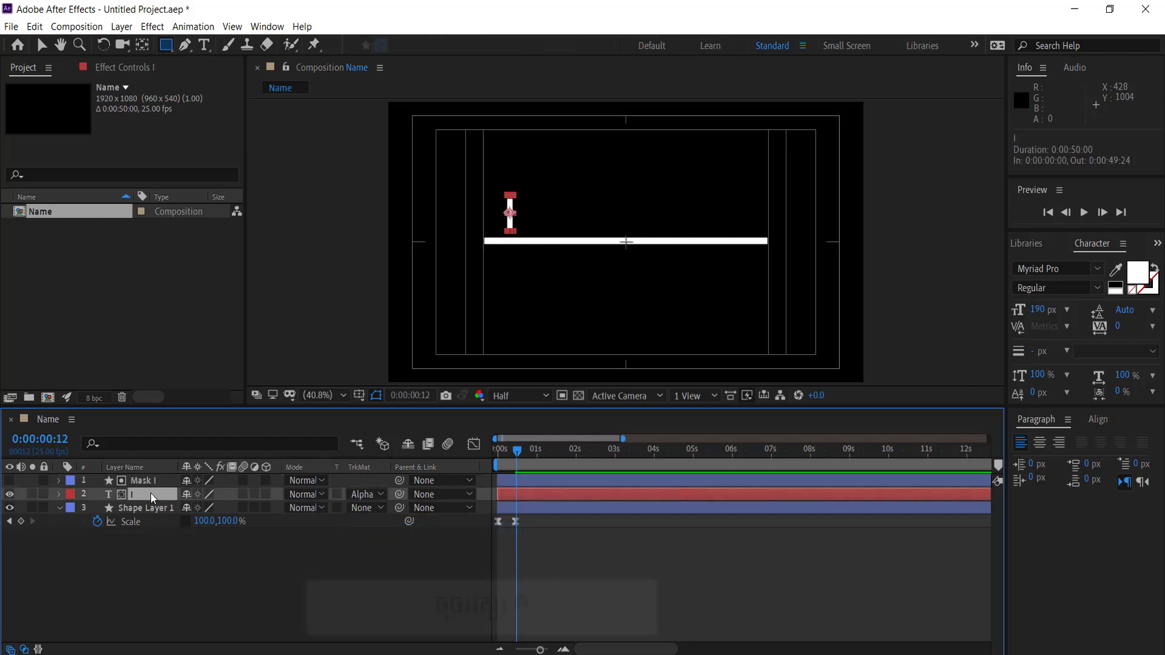
key("p")
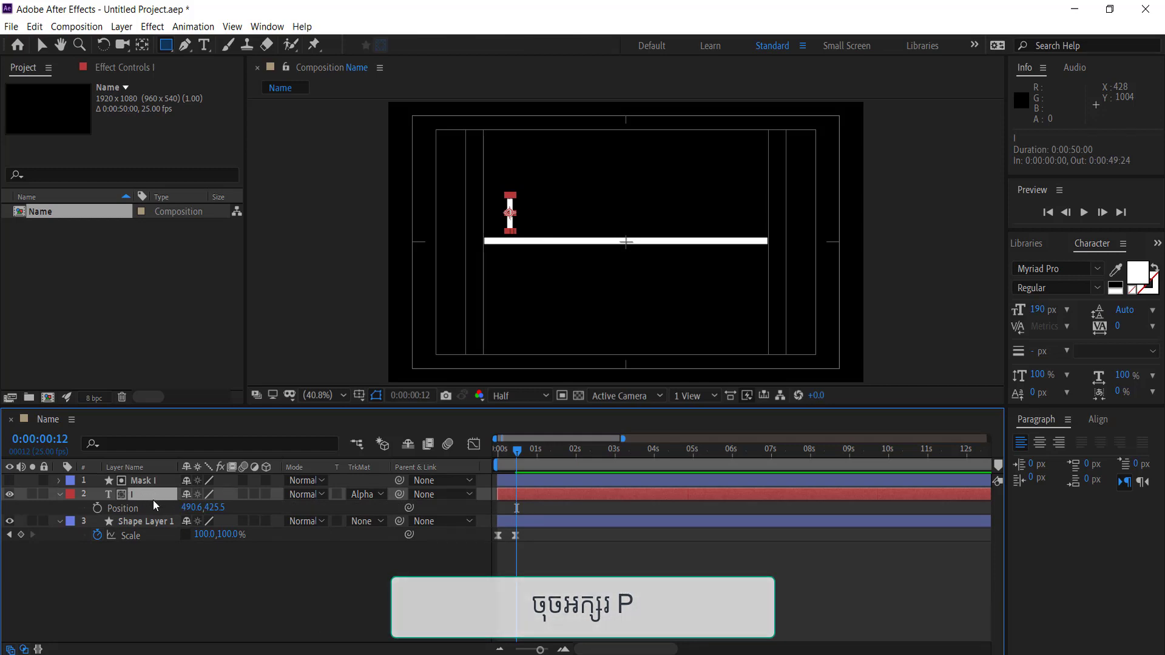
left_click(97, 507)
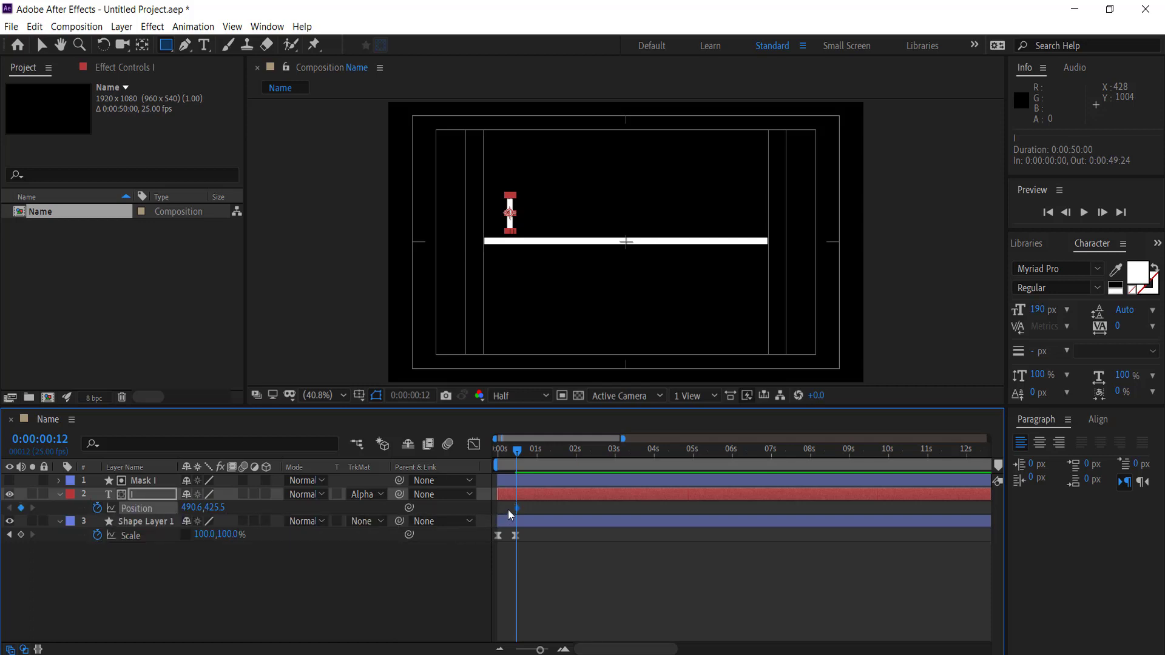
left_click_drag(519, 506, 538, 506)
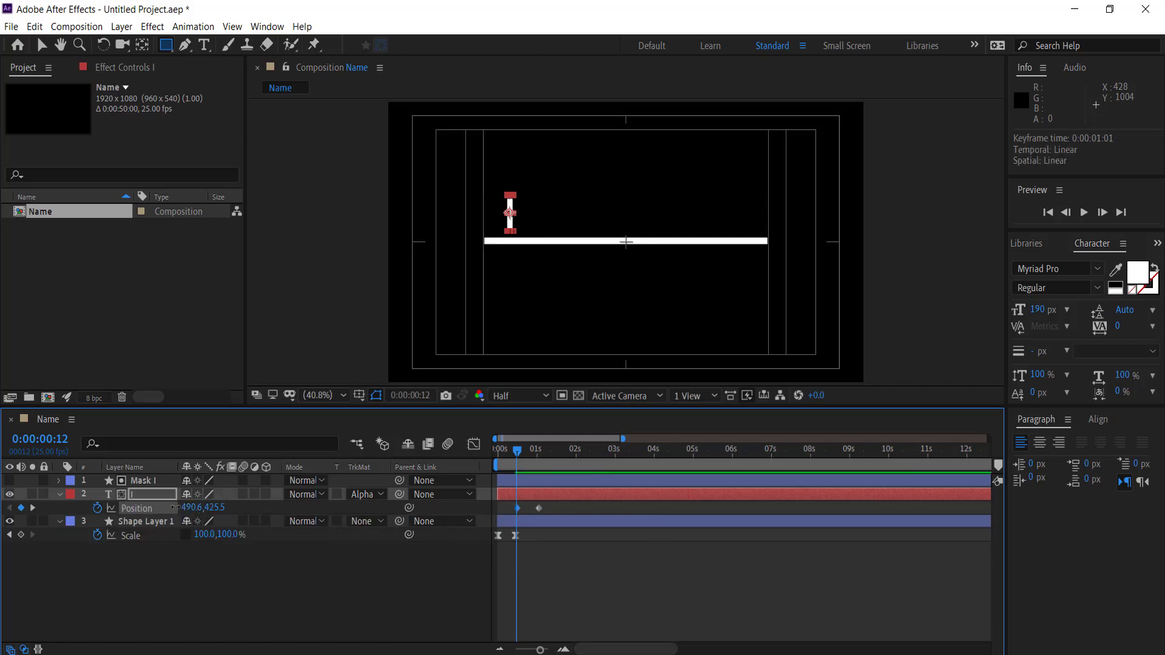
left_click_drag(189, 507, 400, 479)
key("ctrl+z")
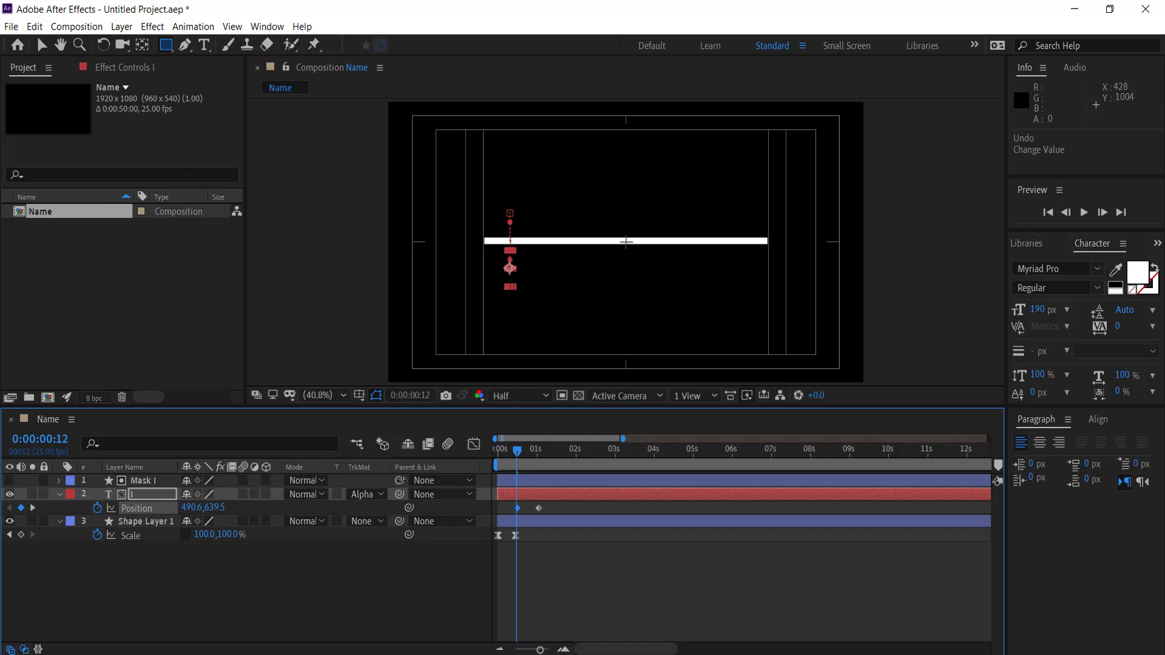
Preview the letter I's rise and shorten it by moving its end position keyframe to 0:00:00:20
key("space")
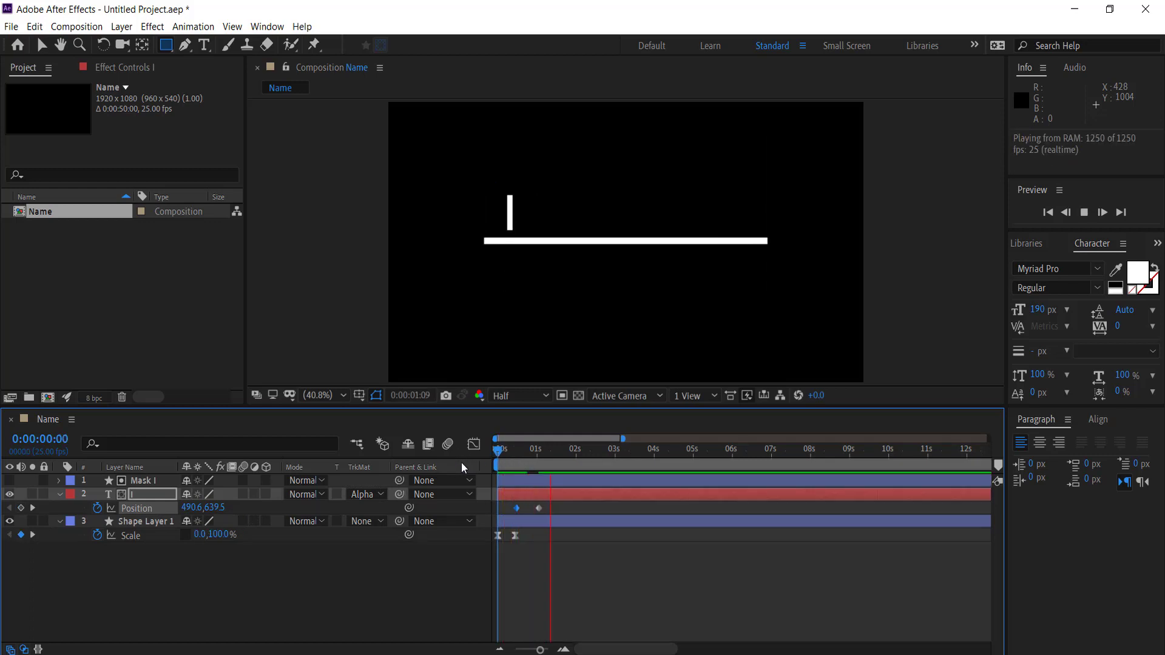
key("space")
left_click_drag(537, 507, 526, 507)
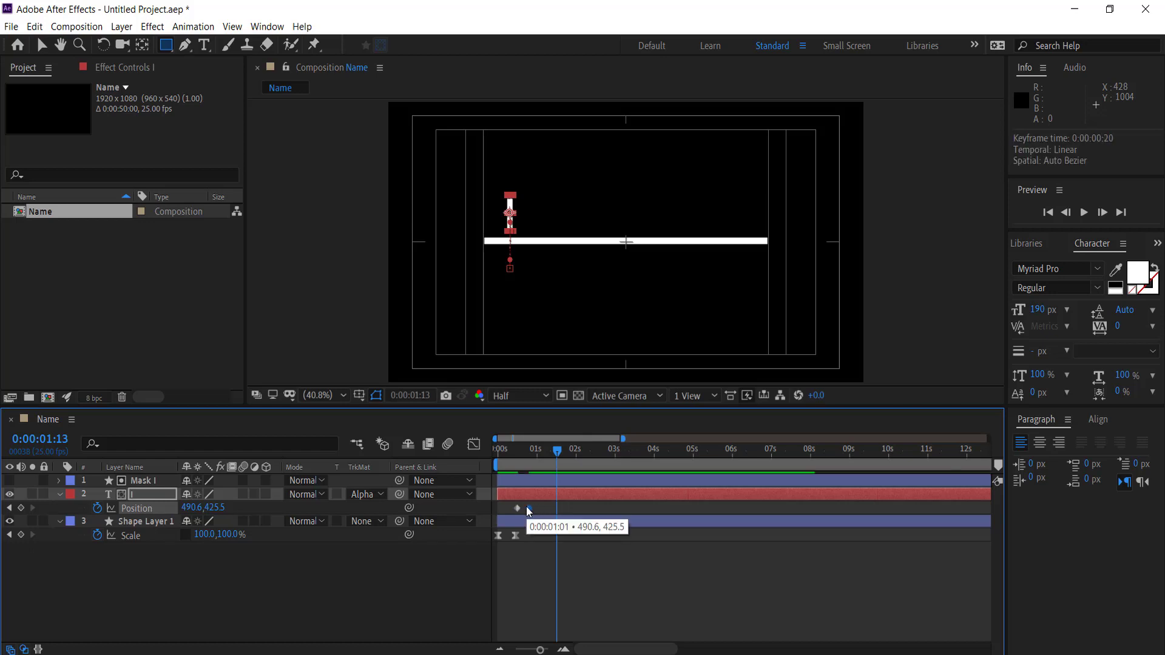
left_click_drag(507, 448, 466, 457)
key("space")
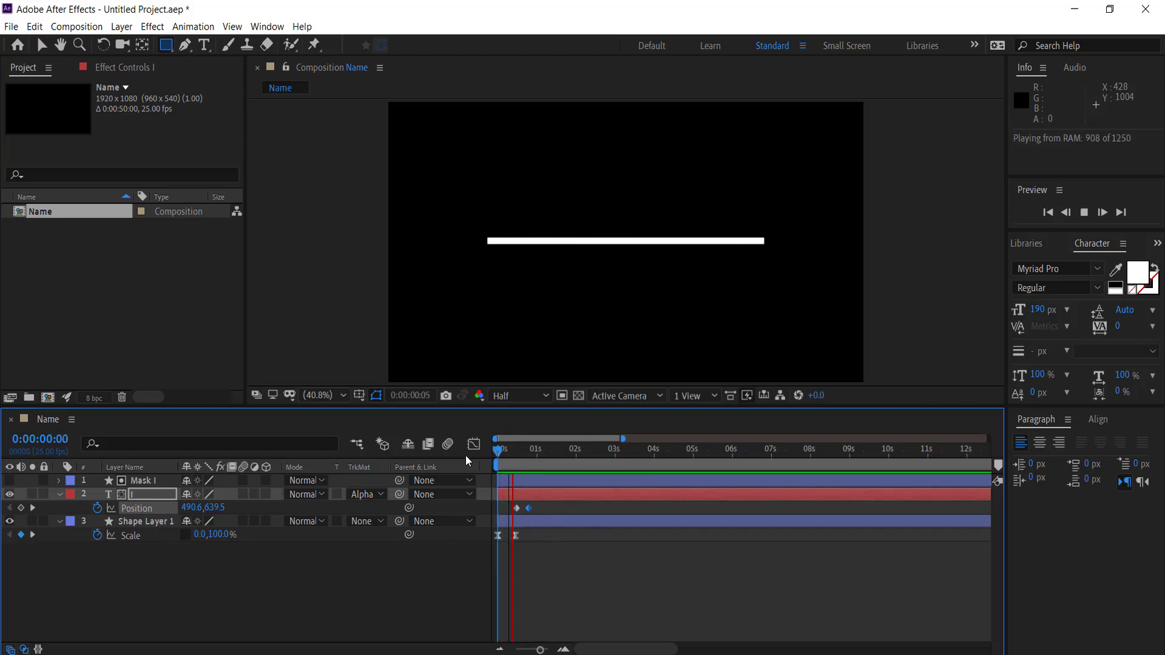
key("space")
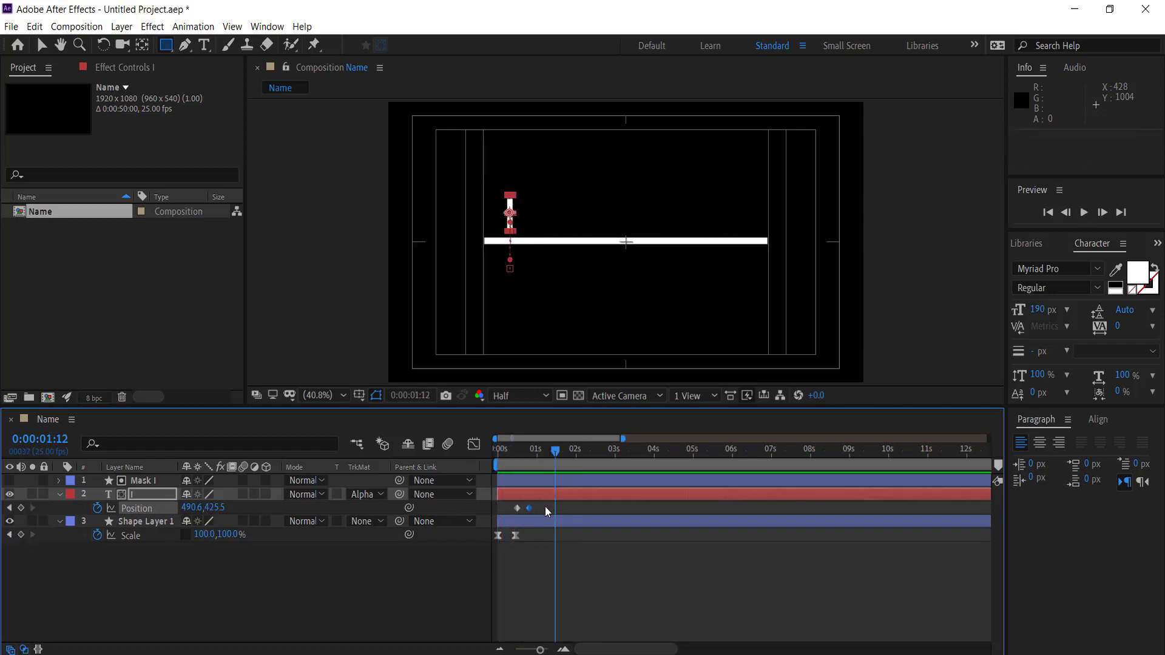
Apply Easy Ease to both position keyframes of the letter I layer
left_click_drag(545, 506, 506, 511)
right_click(519, 508)
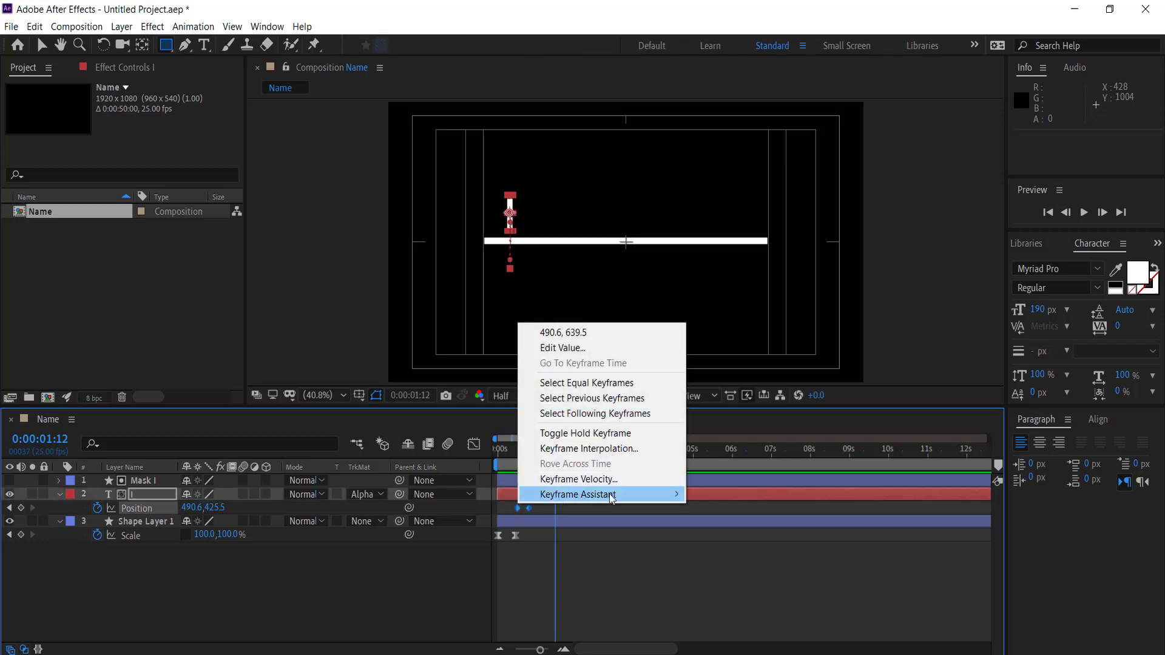
mouse_move(654, 494)
left_click(726, 540)
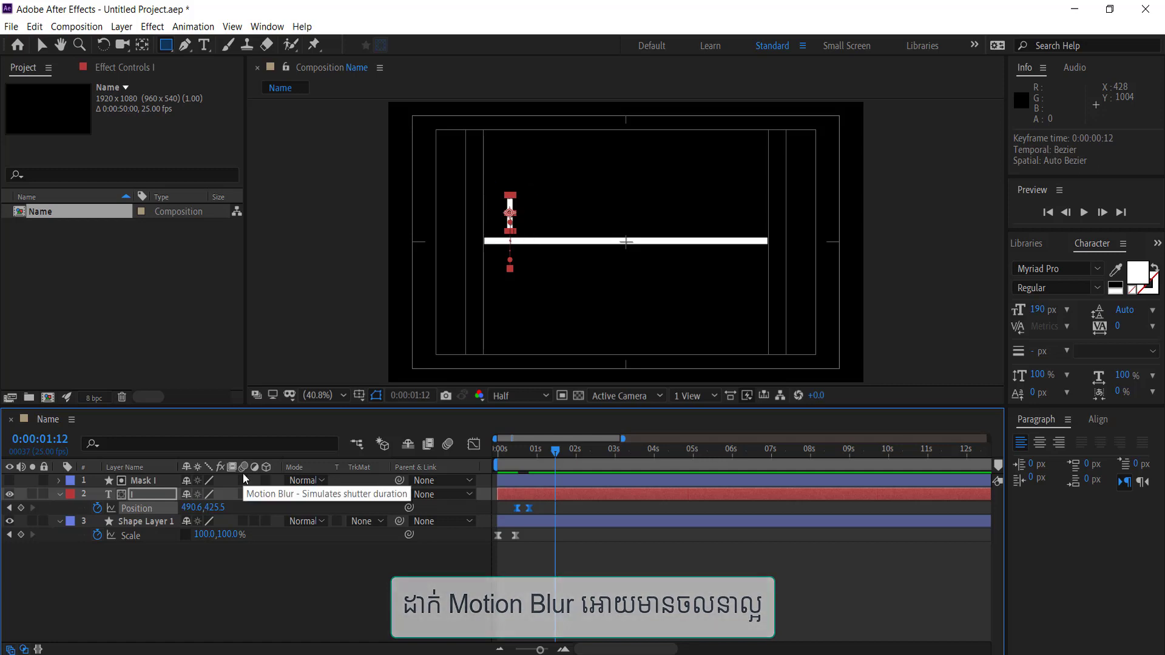
Enable motion blur for the letter I and the line's shape layer, and preview the animation
left_click(243, 494)
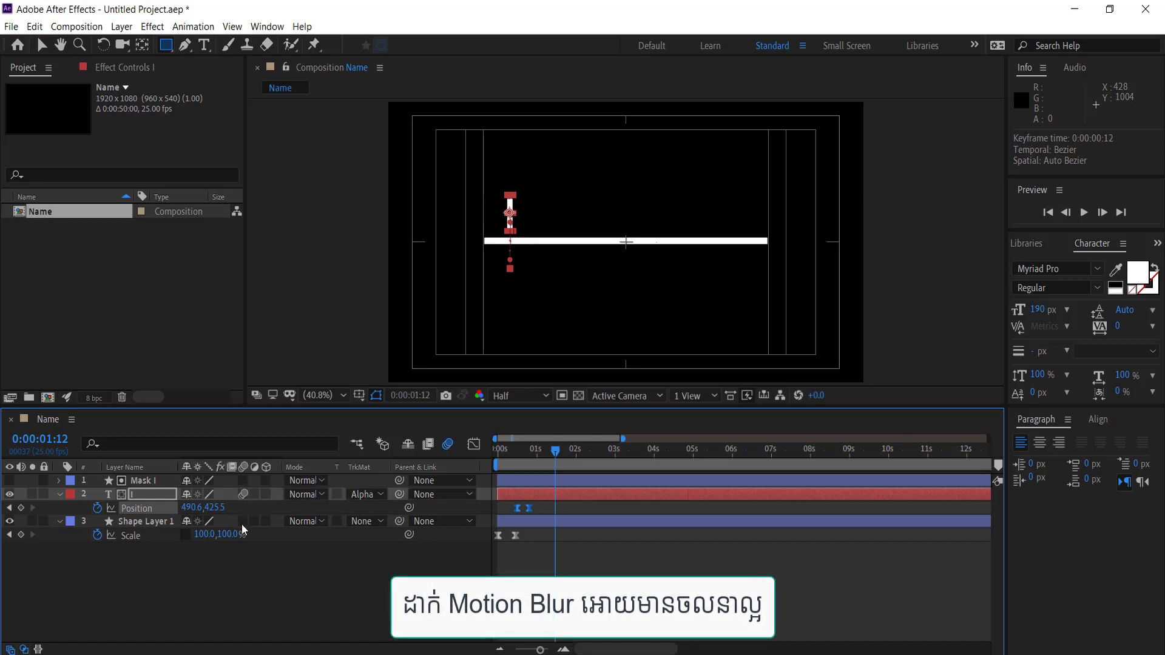
left_click(243, 521)
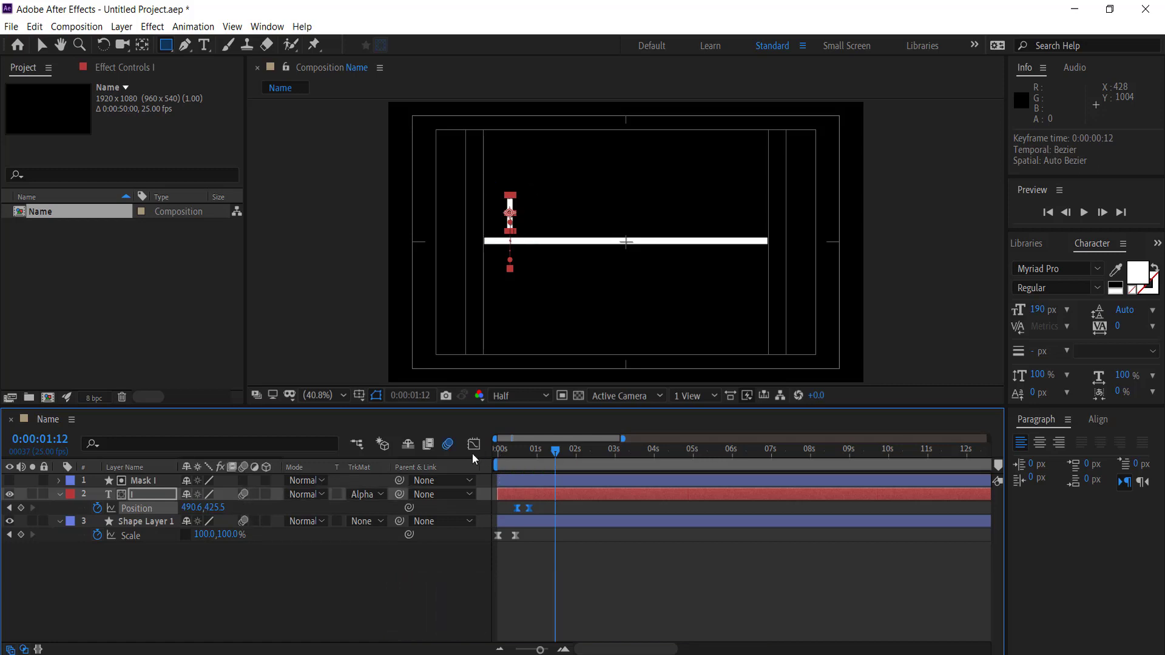
key("space")
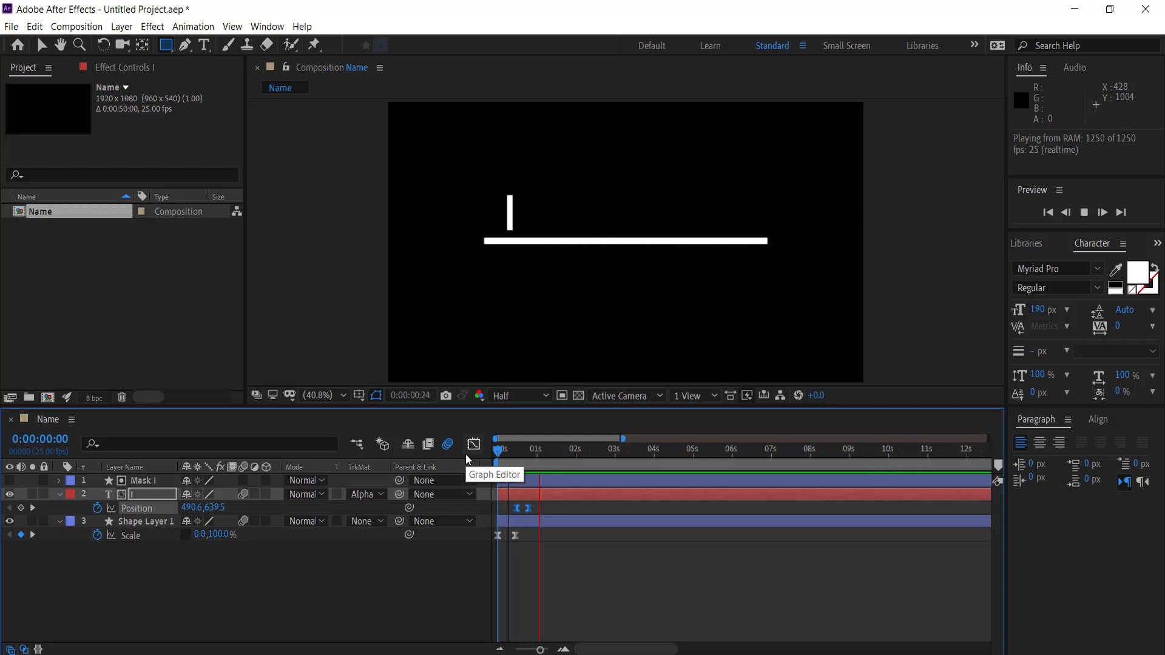
Shift the letter I's end position keyframe slightly later in time and preview the animation from the start
left_click(529, 509)
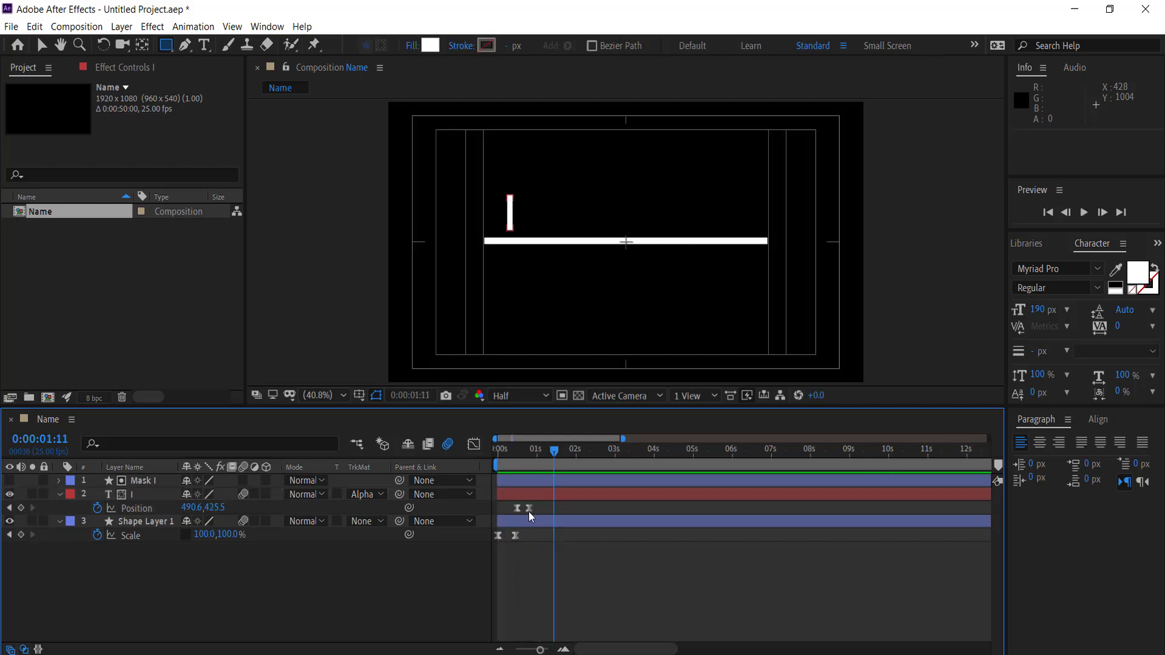
left_click(529, 509)
key("Home")
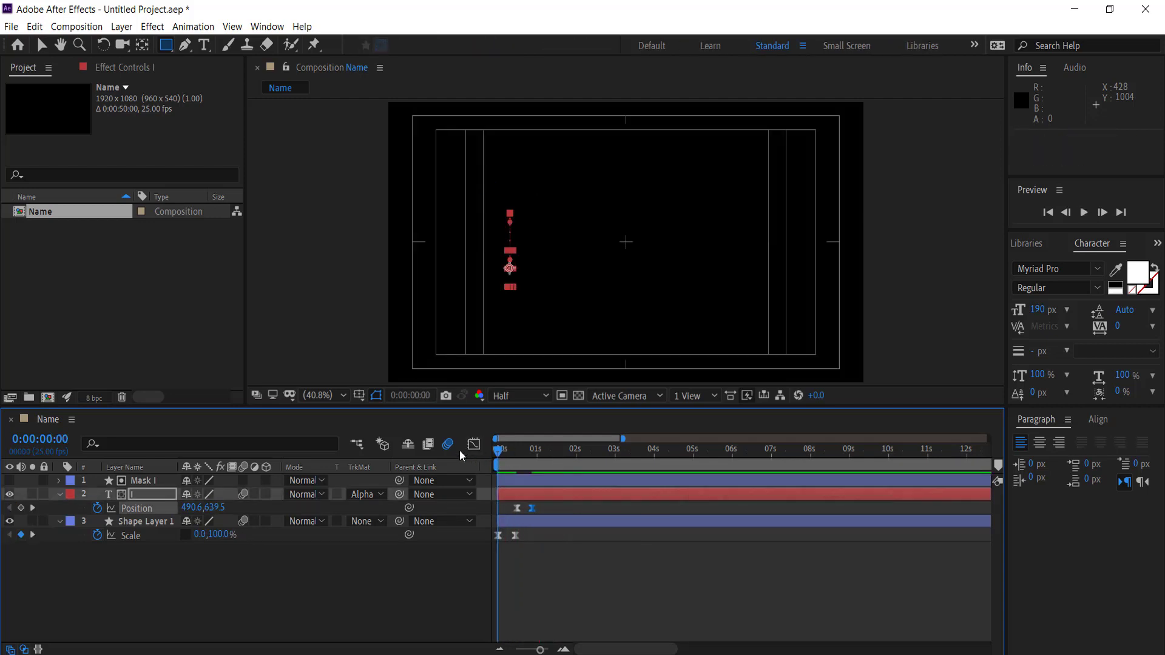
key("space")
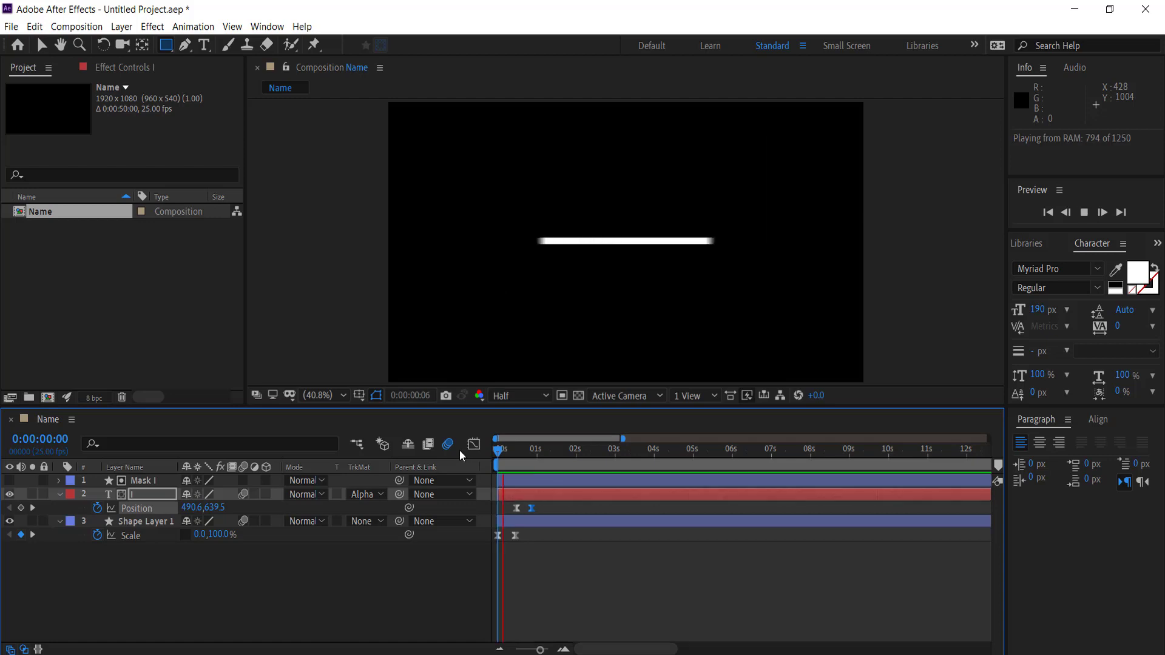
left_click(584, 556)
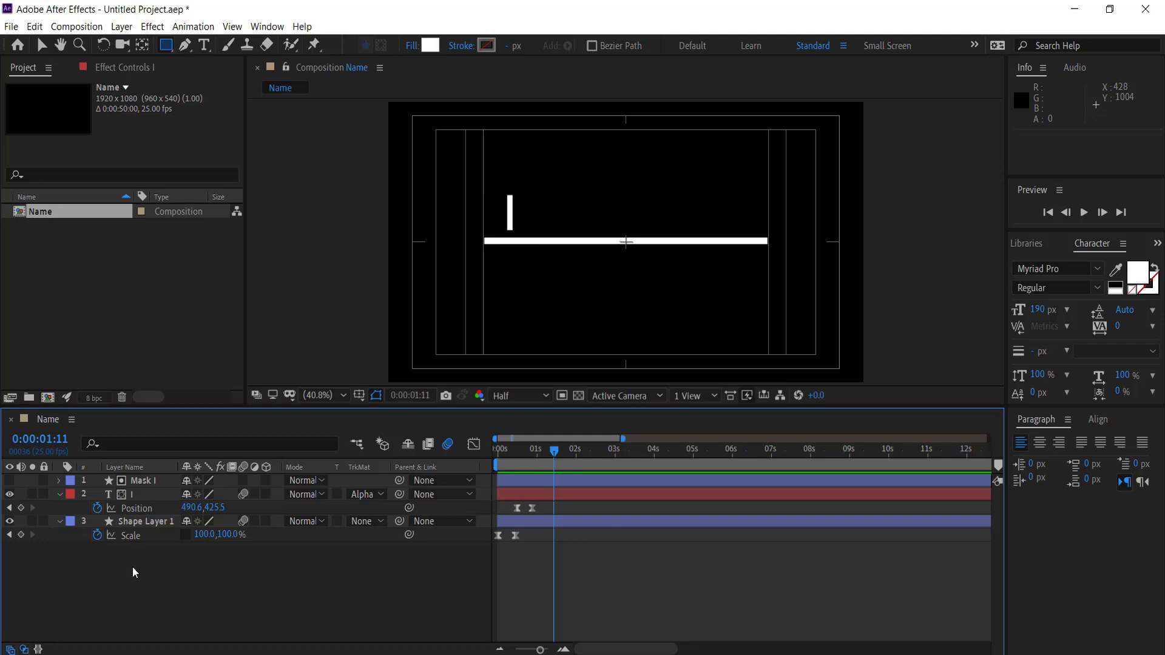
Add a text layer reading "am" above the line beside the letter I and centre its anchor point
left_click(204, 44)
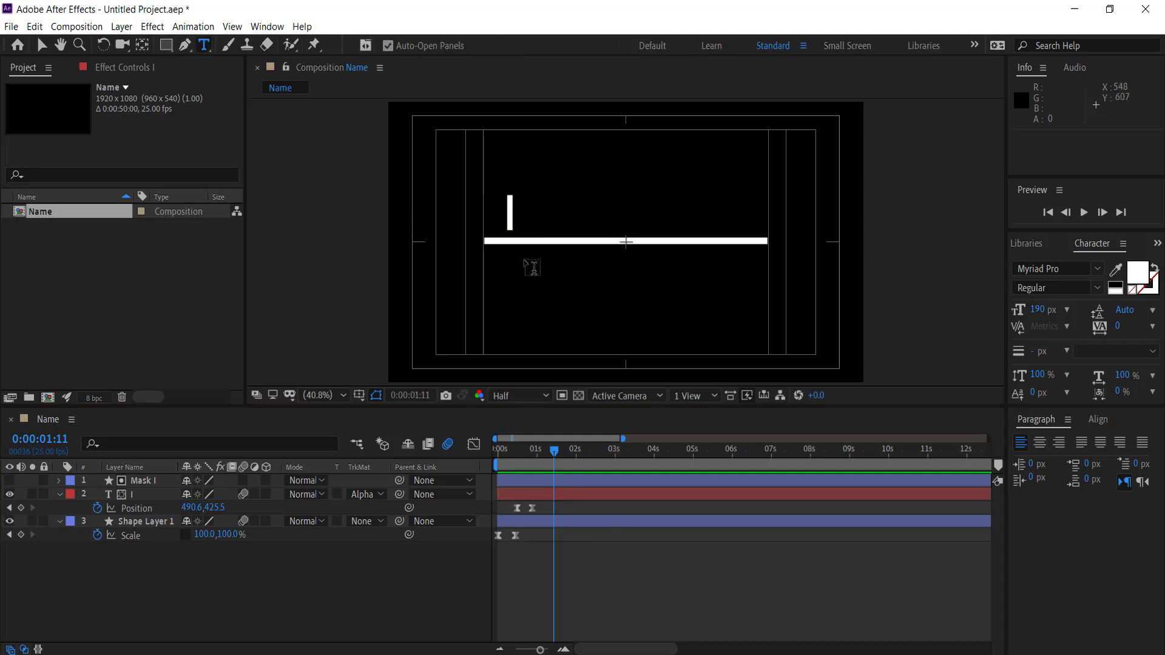
left_click(549, 218)
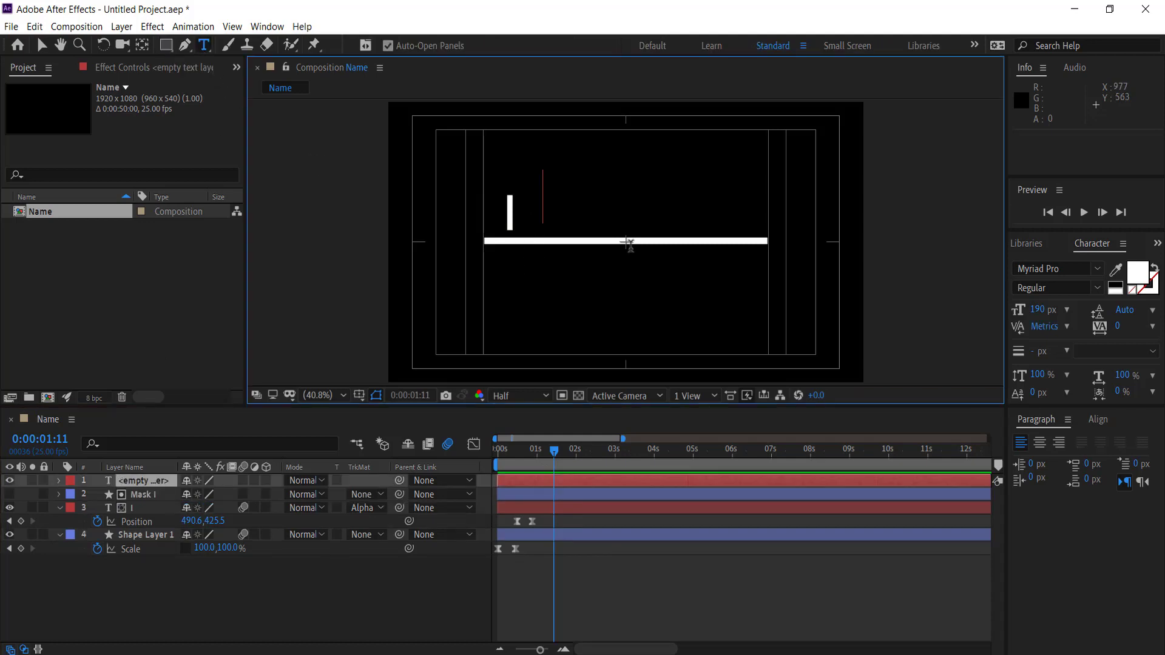
type("am")
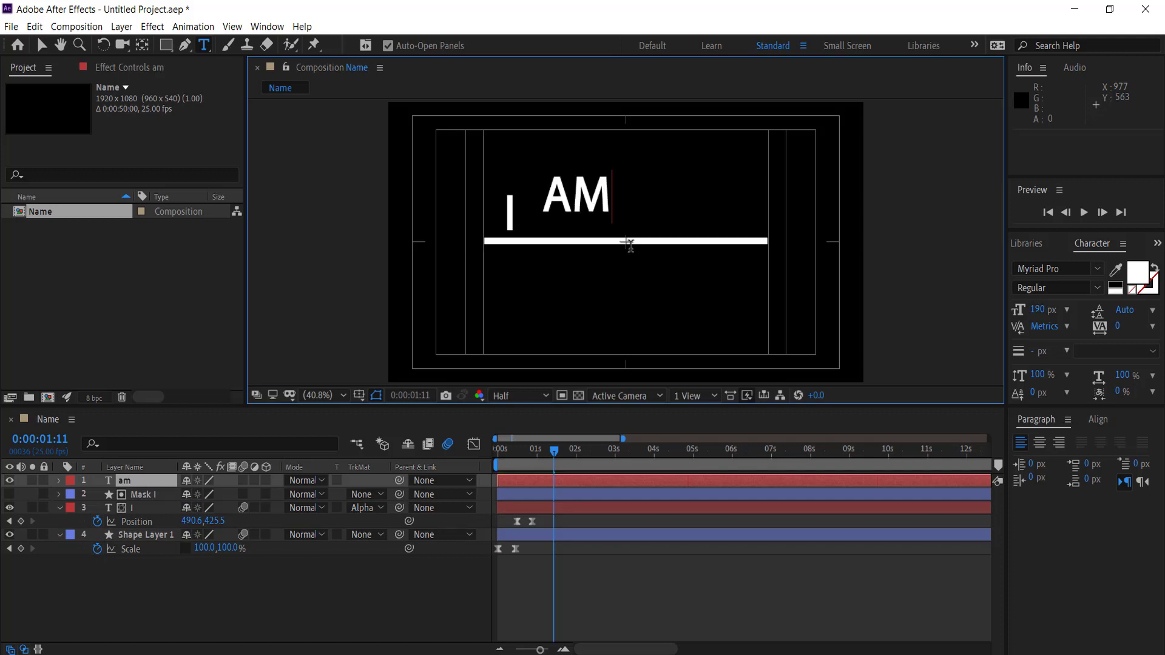
left_click(41, 46)
key("ctrl+alt+Home")
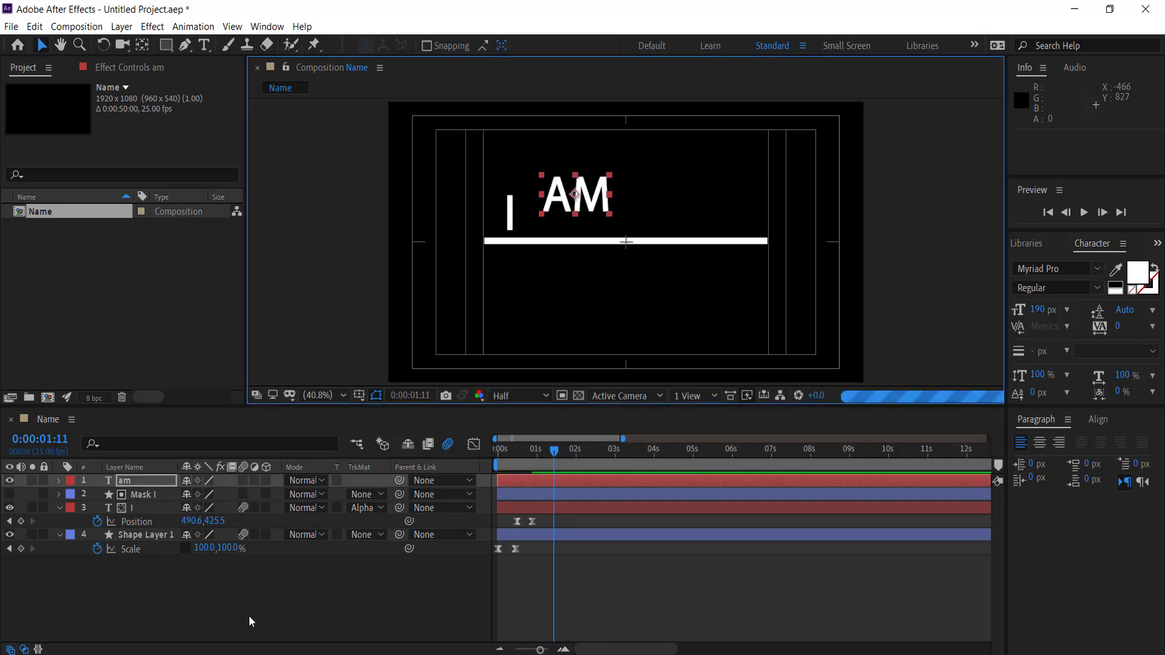
Move the AM text toward the line and the letter I, to position 605.6, 429.3
key("p")
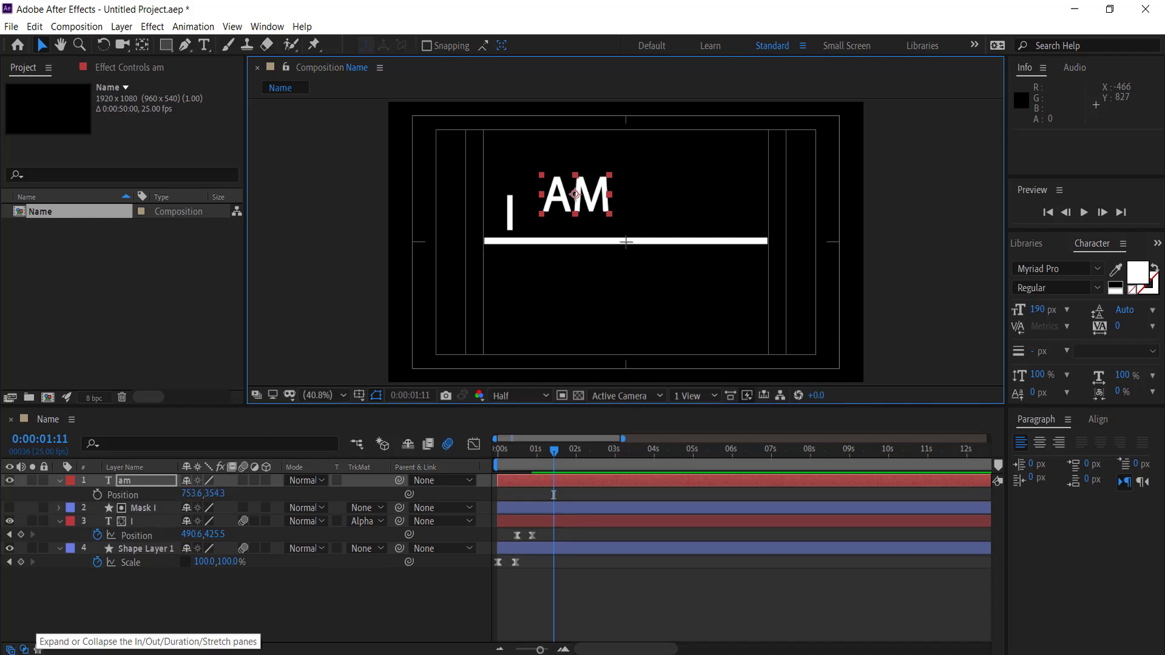
left_click_drag(213, 501, 265, 502)
left_click_drag(193, 494, 77, 485)
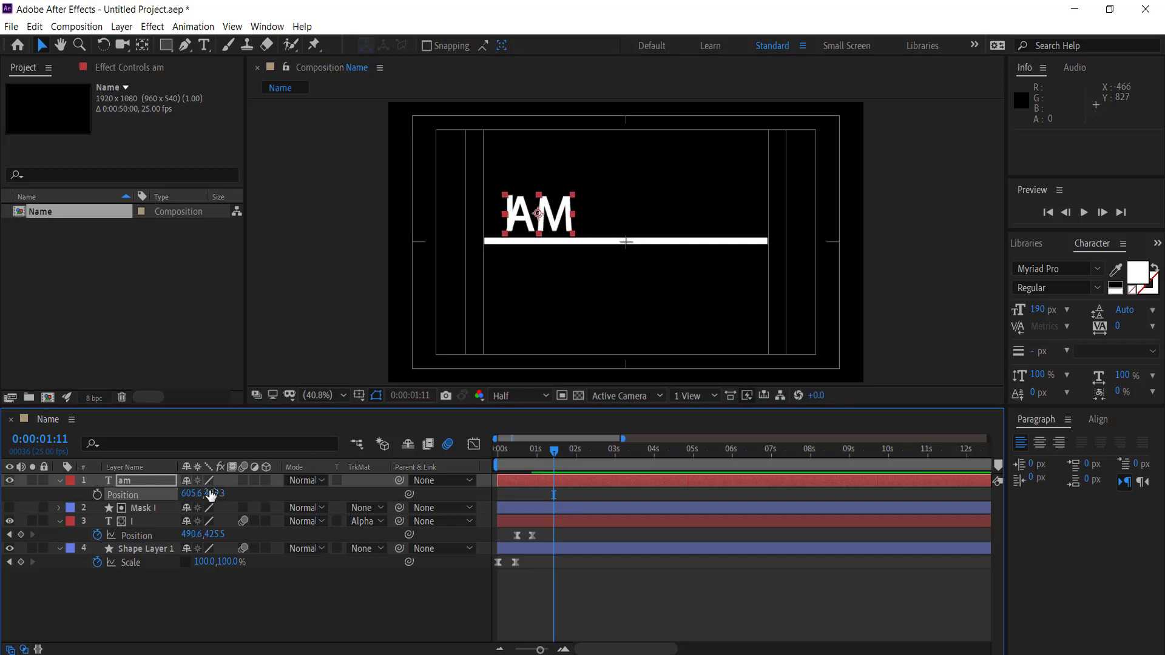
left_click_drag(211, 494, 216, 483)
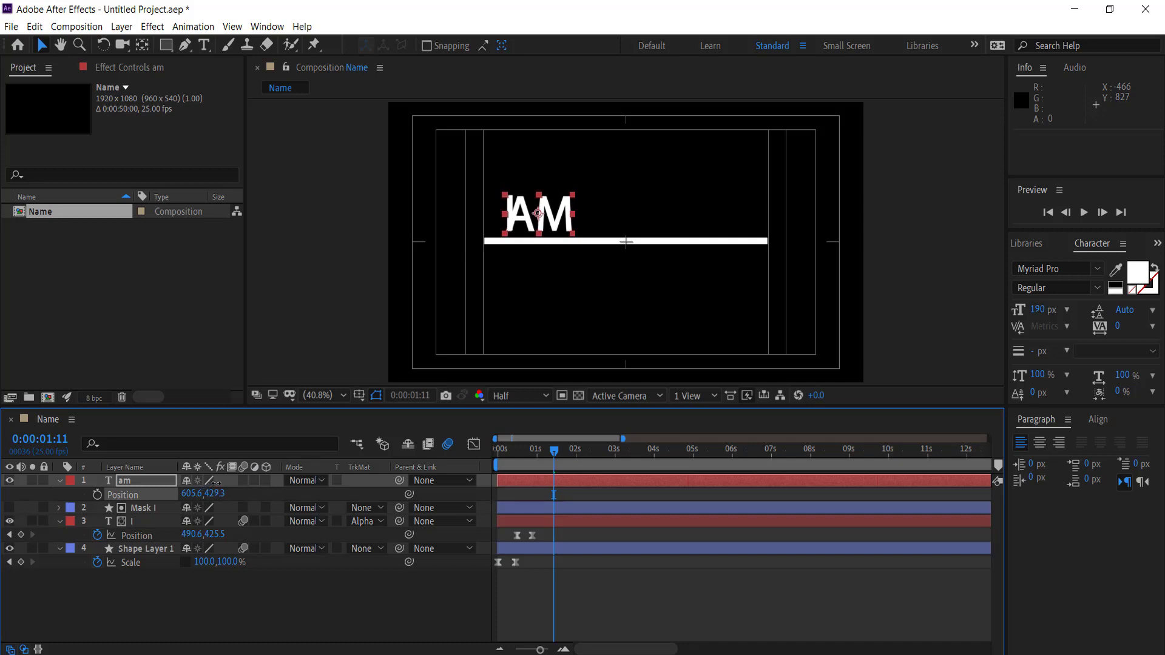
Align the AM text's baseline with the letter I by setting its vertical position to 425.3
left_click(319, 395)
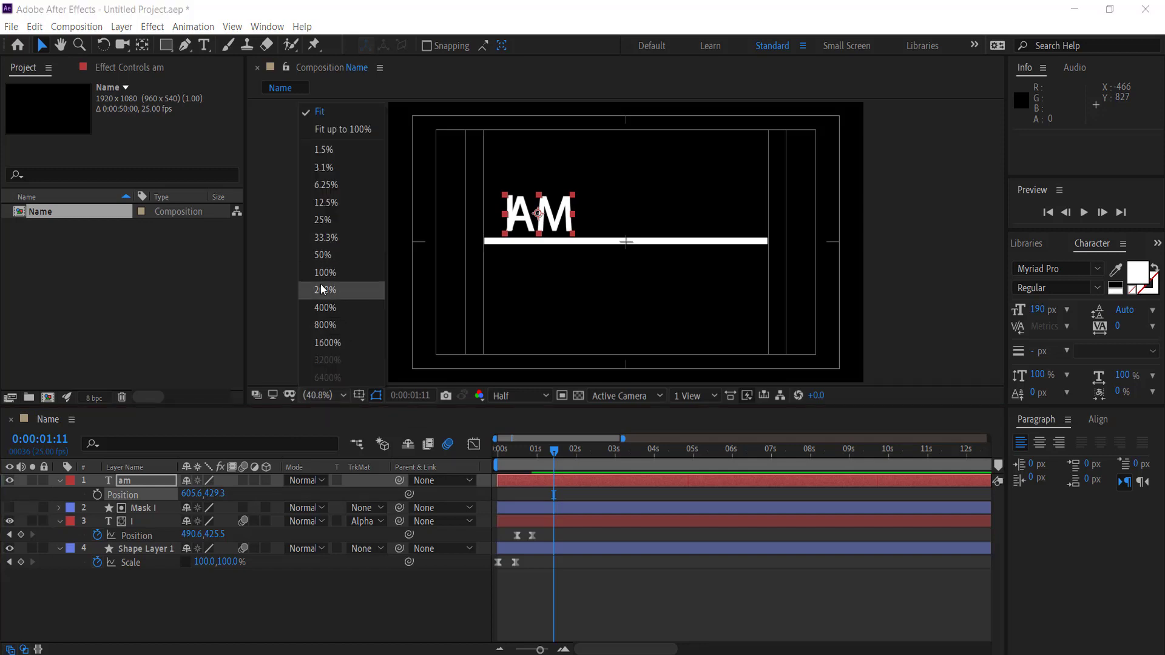
key("Escape")
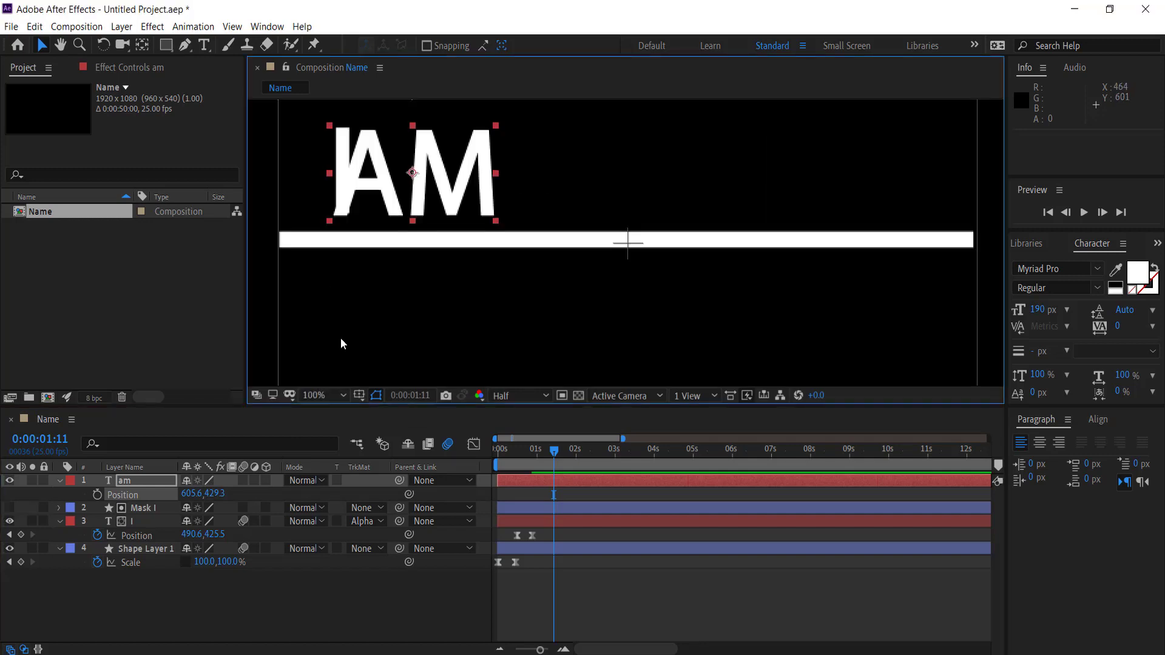
left_click(218, 493)
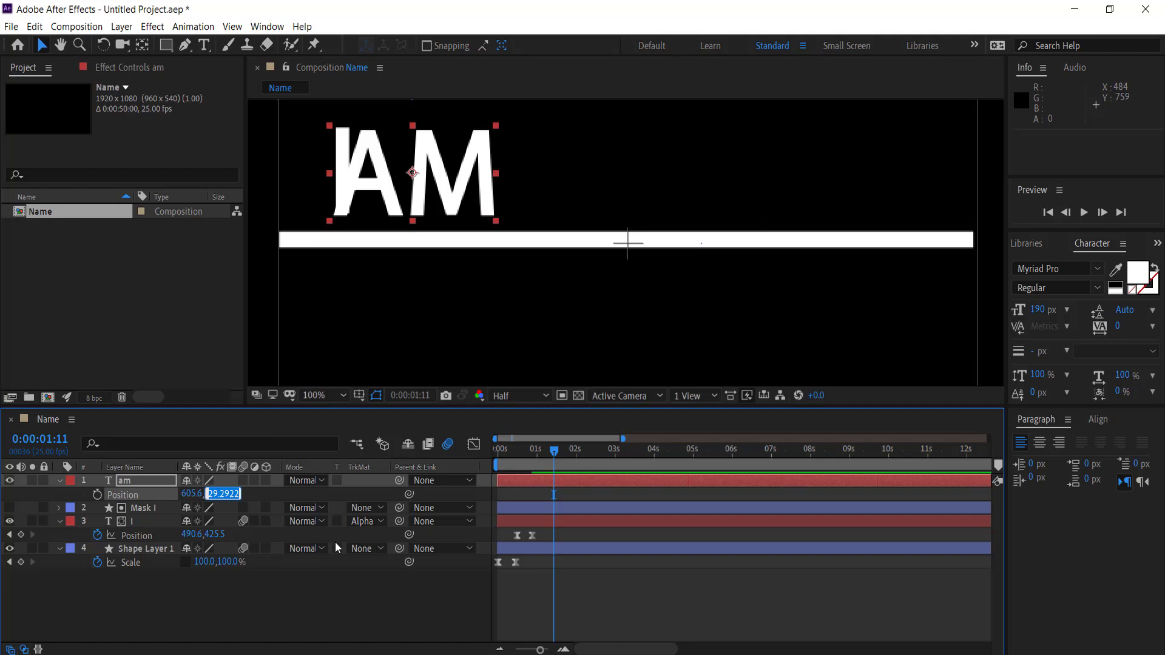
key("Down")
key("Down")
key("Down")
key("Down")
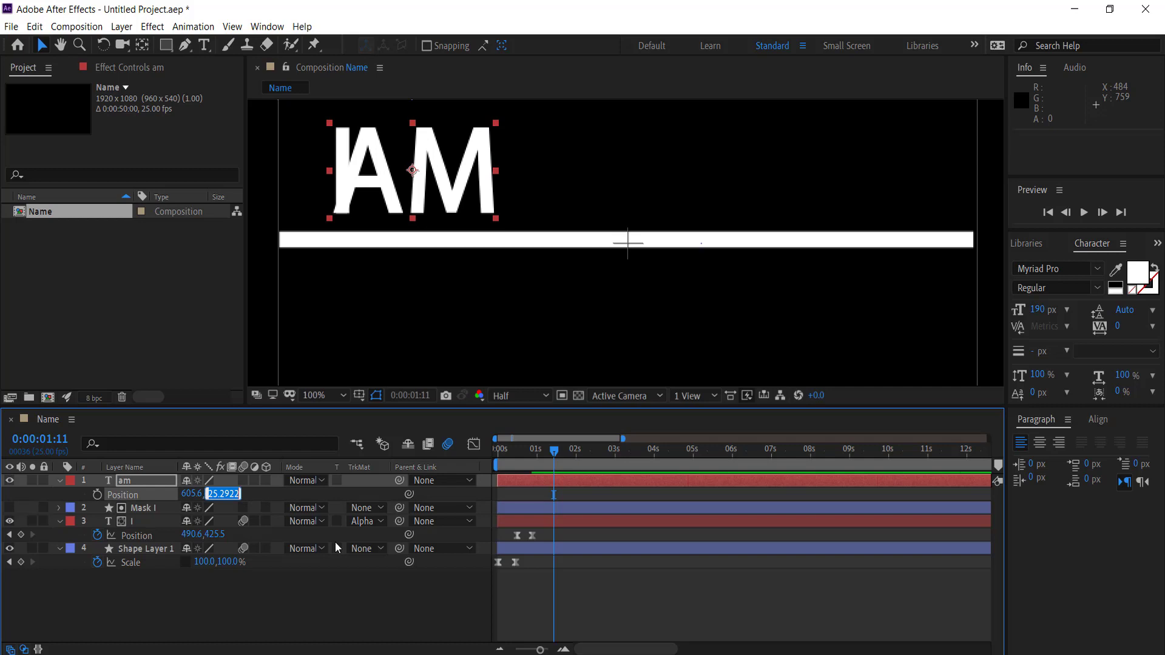
key("Return")
left_click(322, 395)
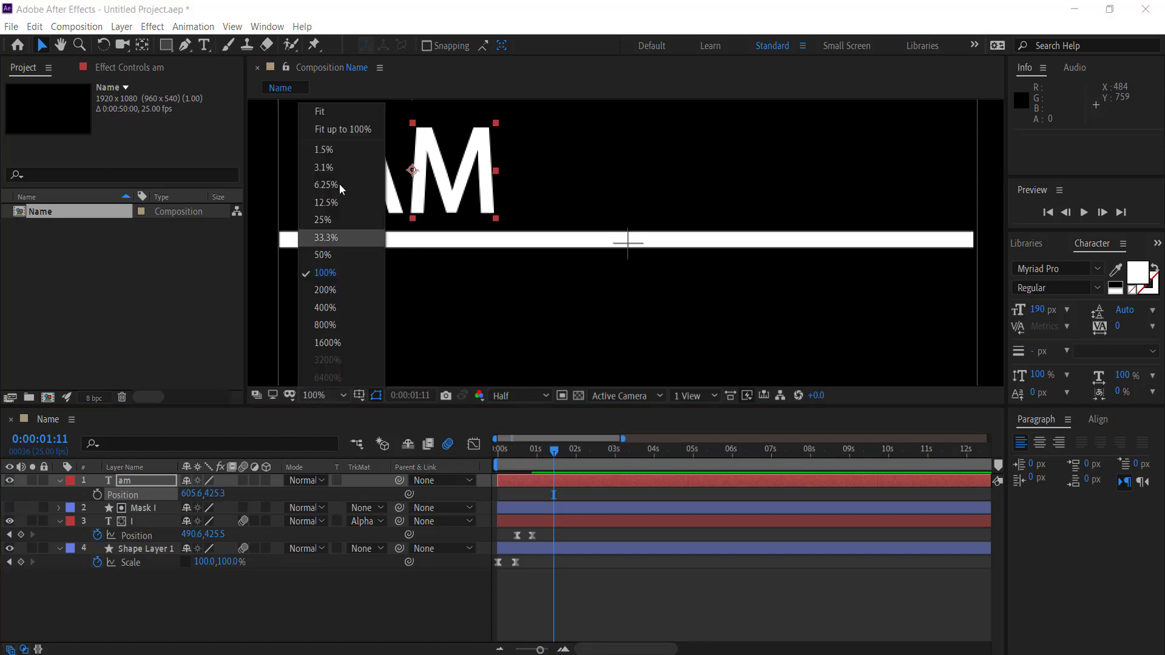
left_click(335, 132)
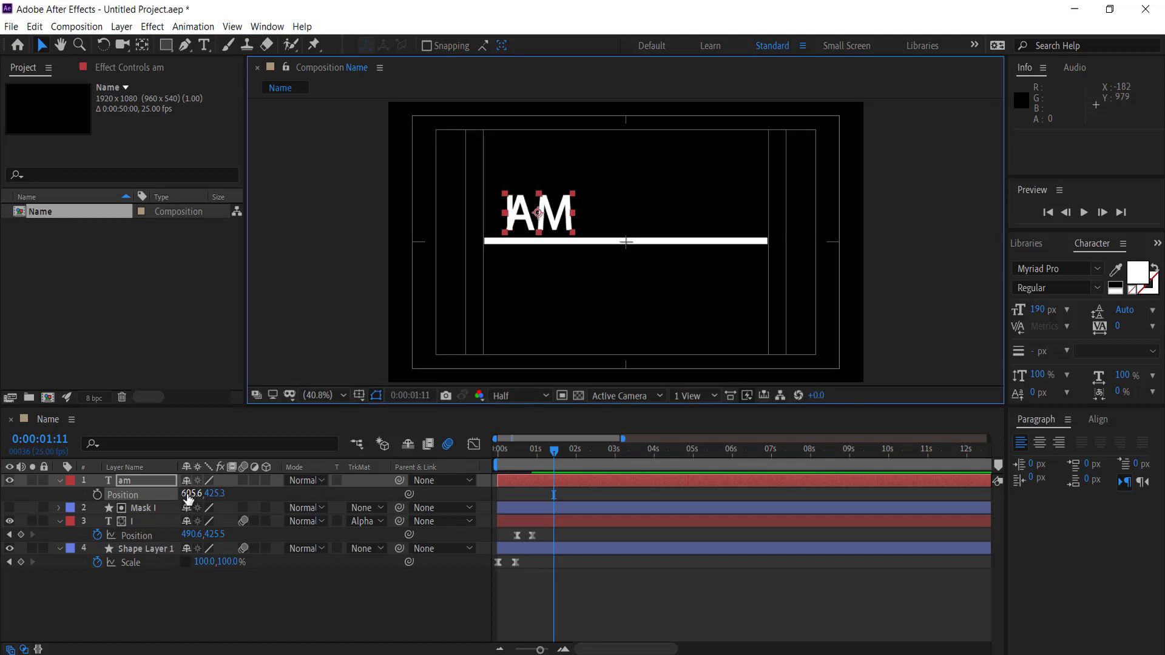
Space the AM text away from the letter I by setting its horizontal position to 717.6
left_click_drag(189, 497, 271, 486)
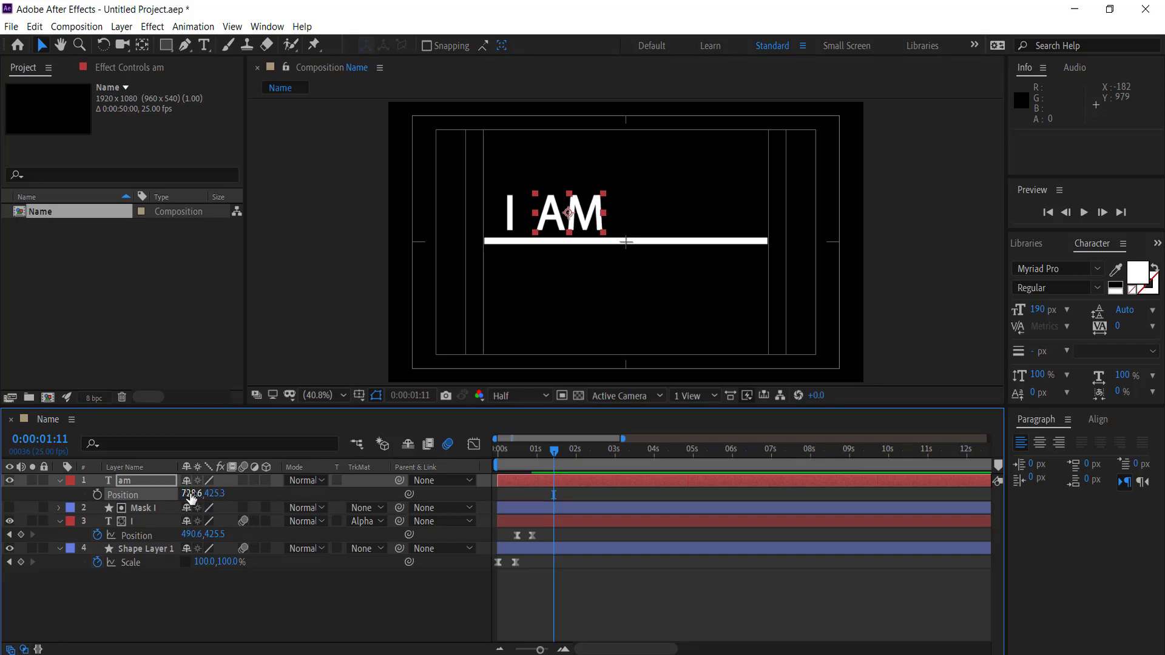
left_click_drag(188, 494, 182, 493)
left_click(242, 602)
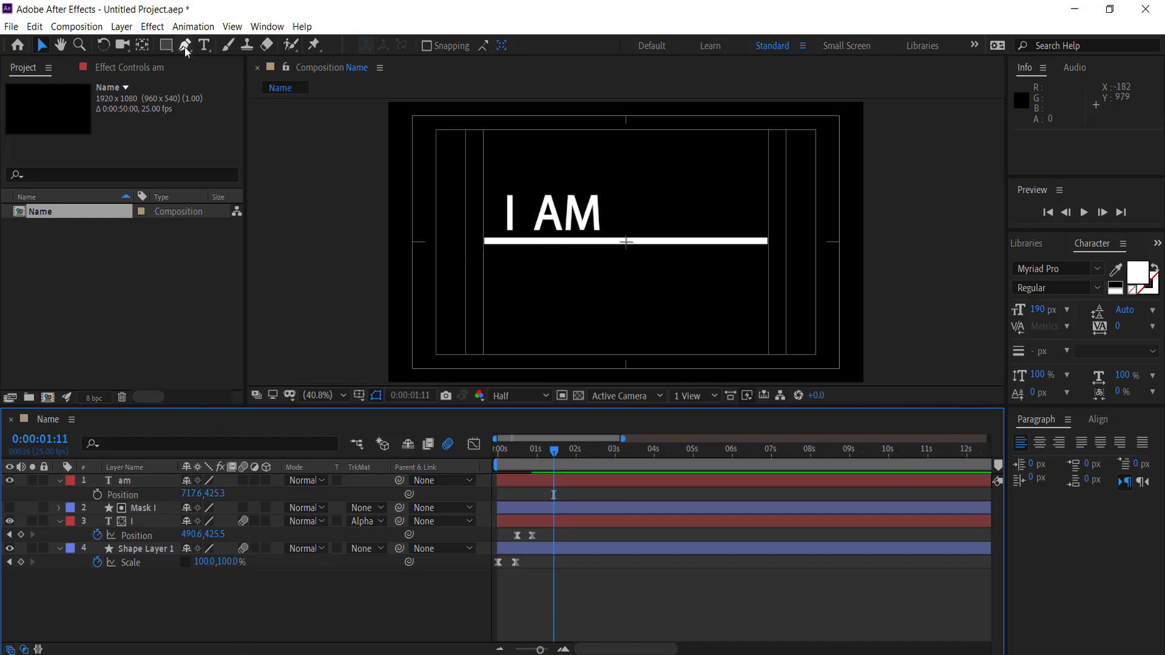
Draw a white, stroke-free rectangle about 490 by 252 px over the AM text on a new shape layer
left_click(162, 43)
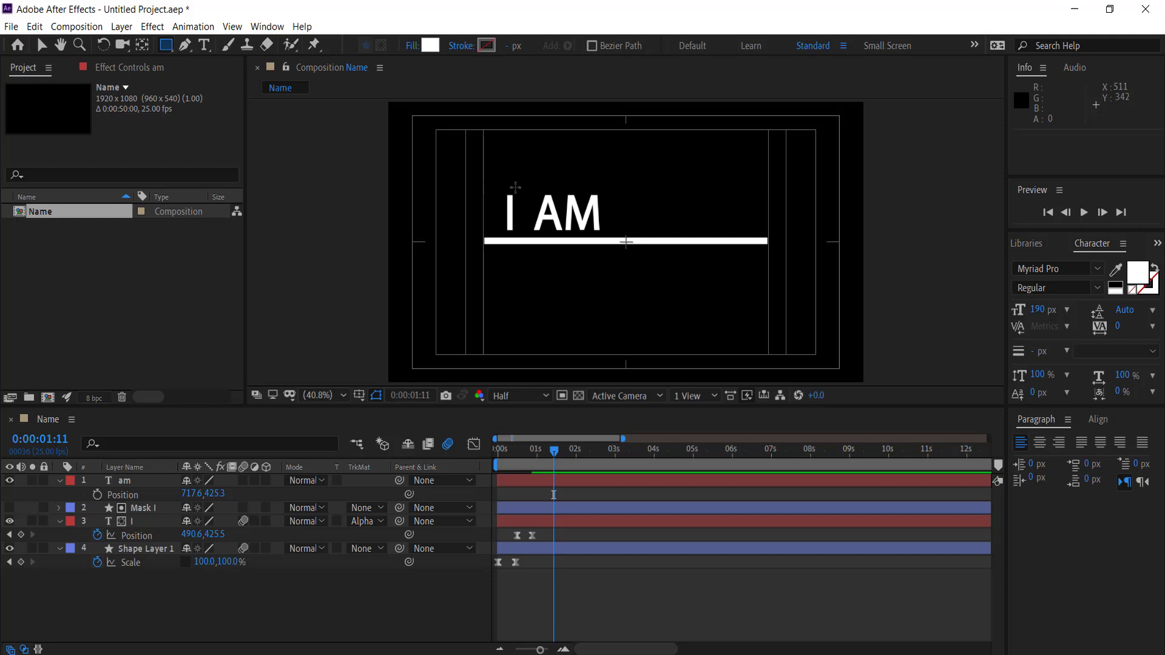
left_click_drag(512, 167, 635, 231)
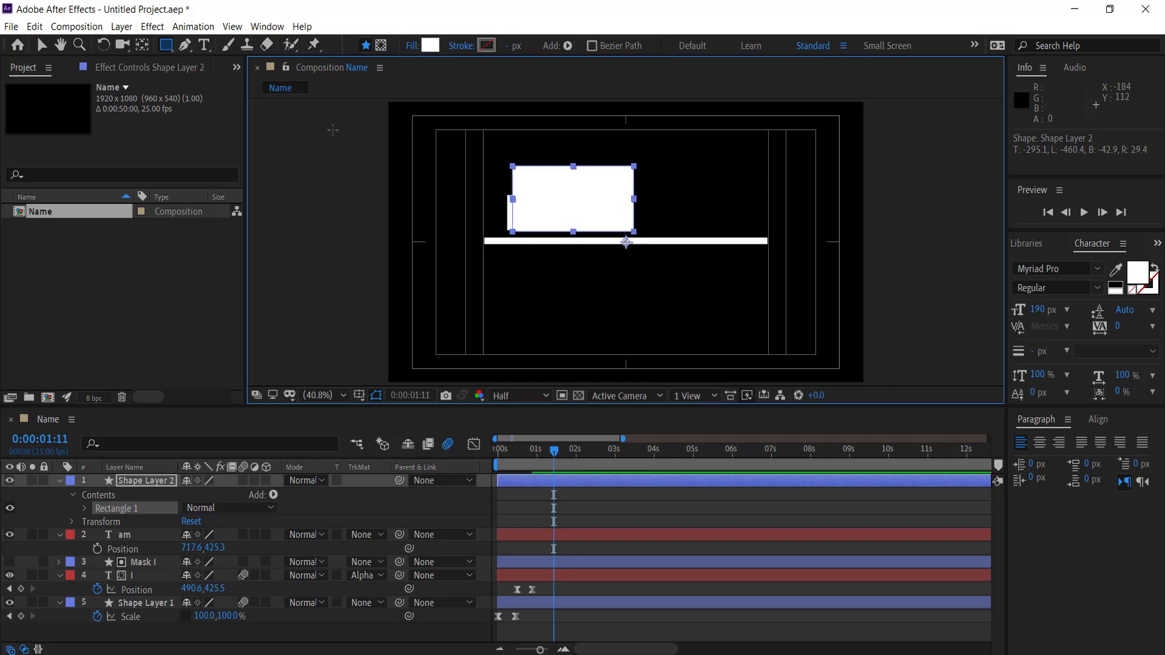
Extend the white rectangle over the AM text vertically from its centre so its lower edge meets the white line
left_click(41, 45)
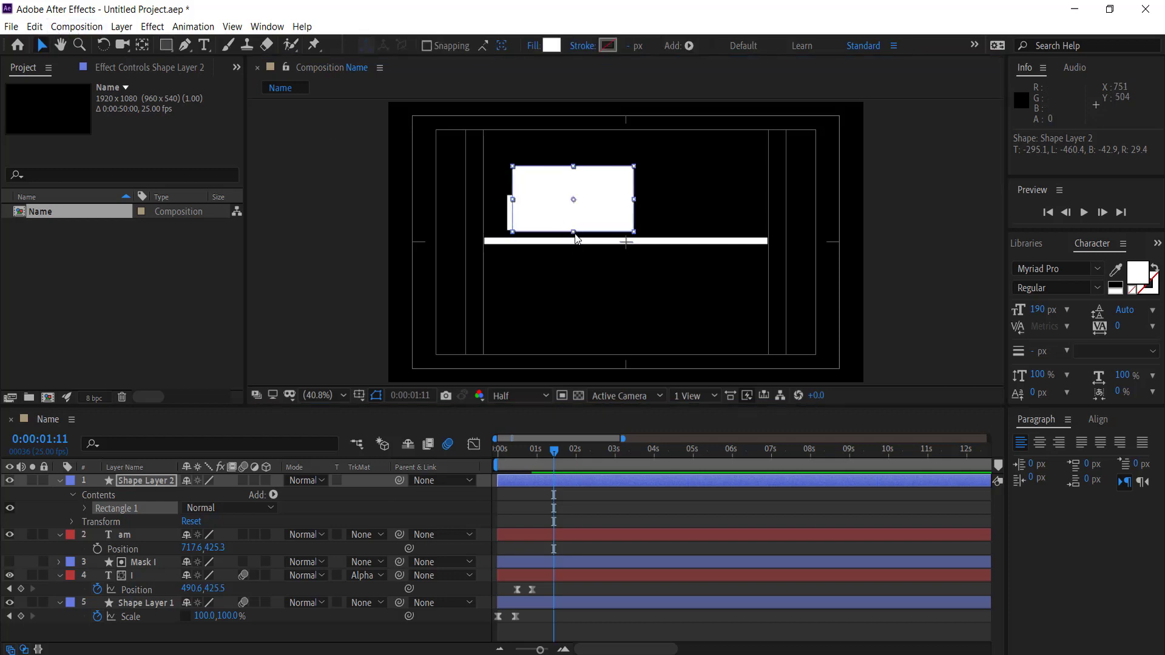
left_click(574, 235)
left_click_drag(574, 234, 573, 238)
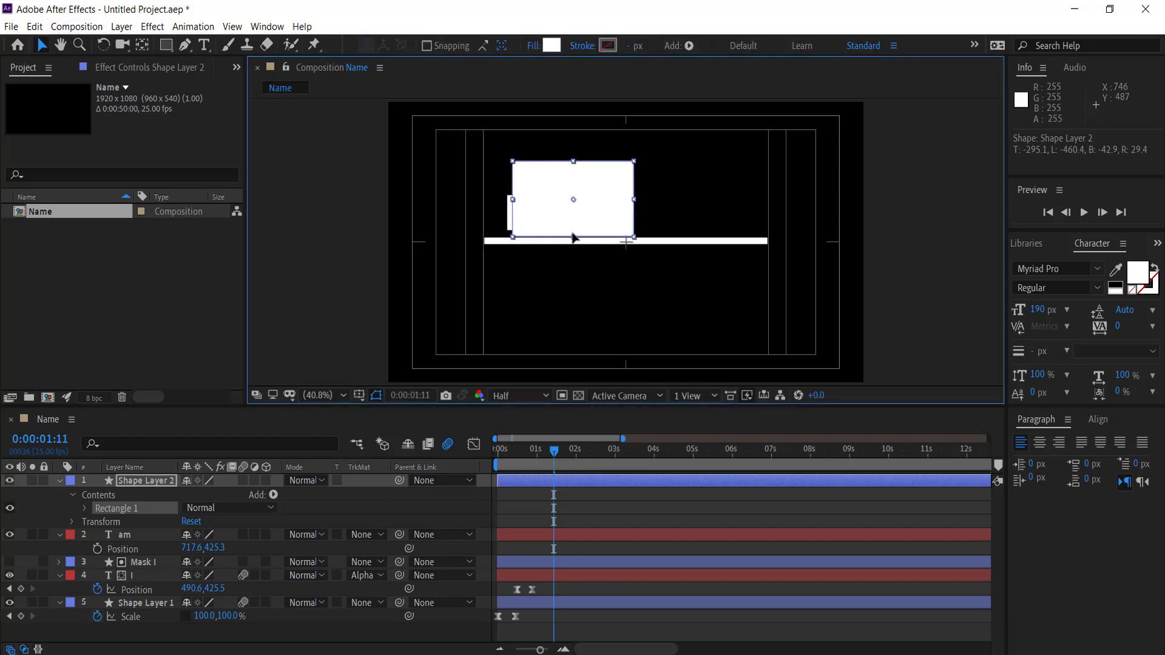
Rename the new rectangle's shape layer to "Mask AM" and collapse its properties
right_click(131, 482)
left_click(179, 472)
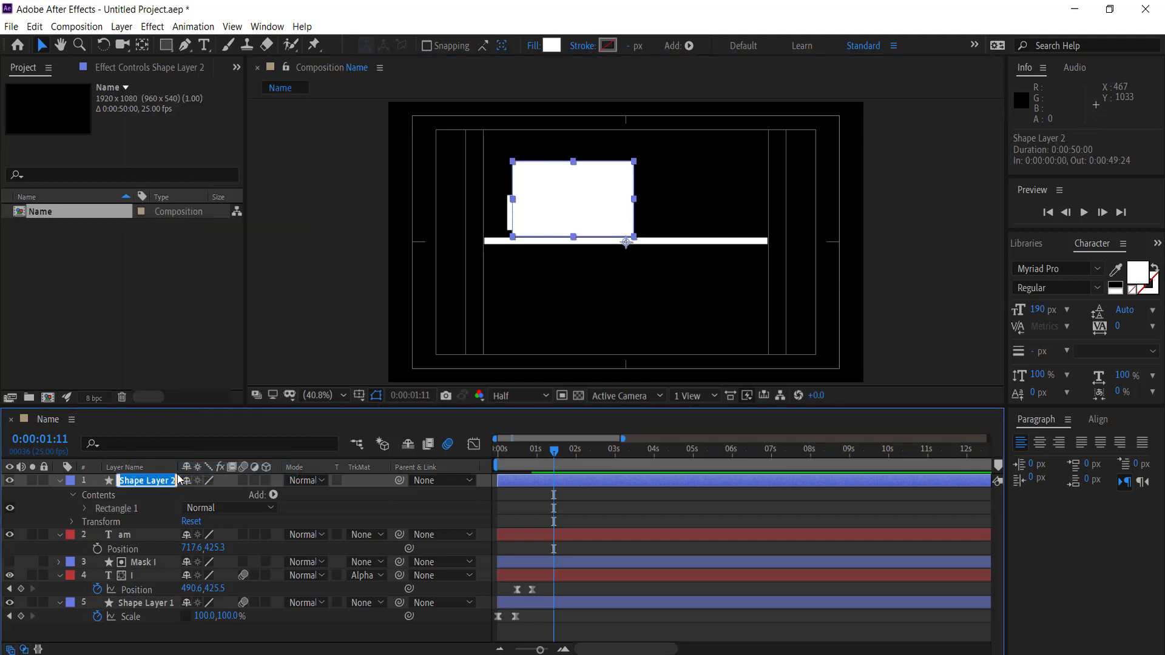
type("Mask AM")
key("Return")
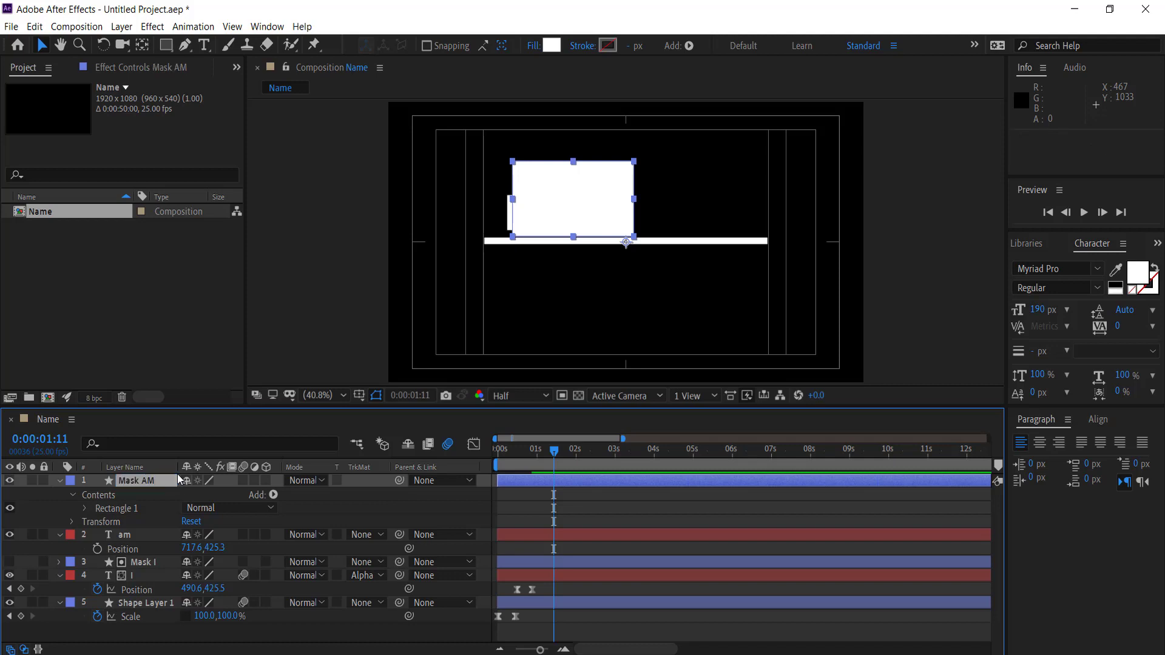
left_click(59, 480)
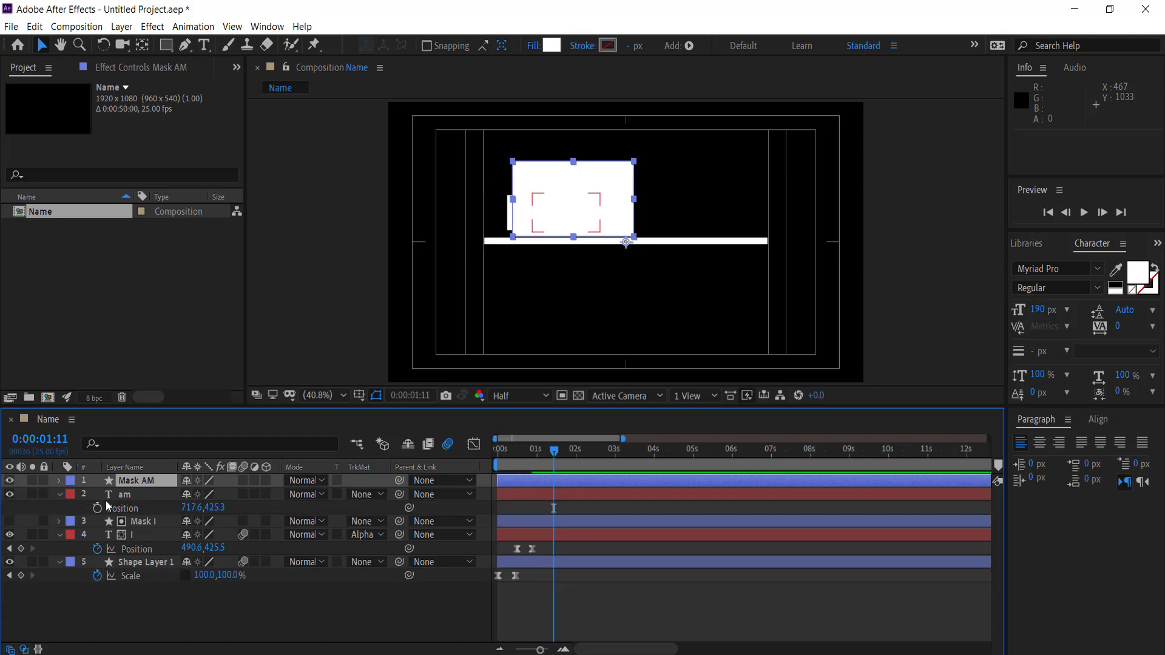
Set the am text layer's track matte to Alpha Matte "Mask AM" and enable motion blur on that layer
left_click(132, 497)
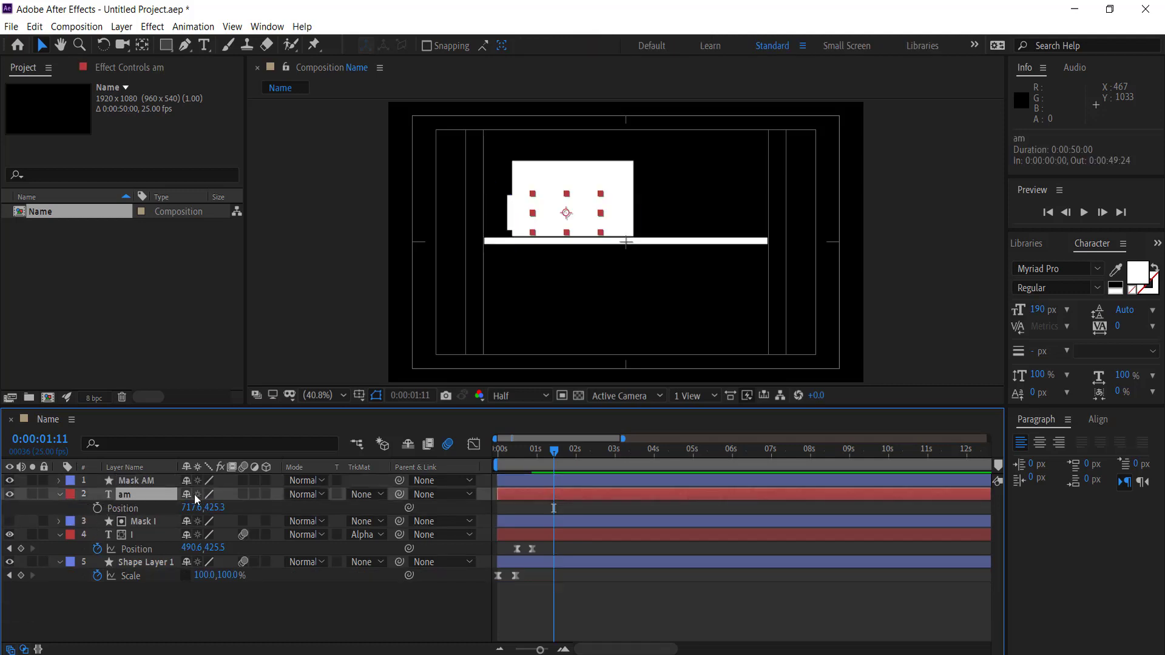
left_click(369, 494)
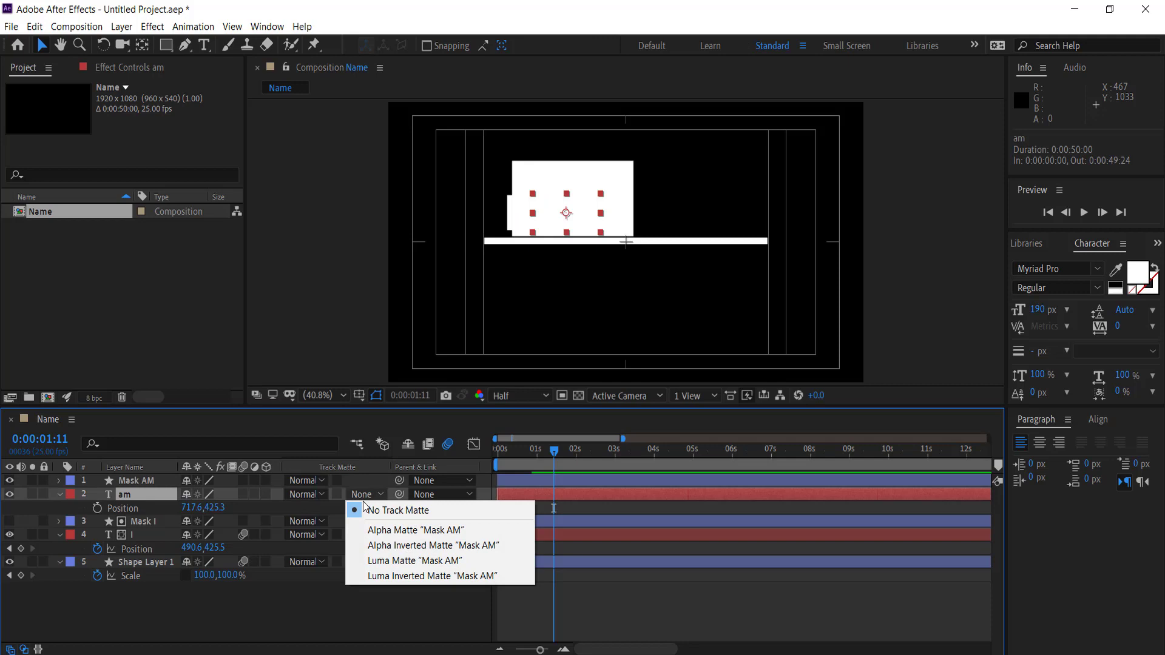
left_click(382, 530)
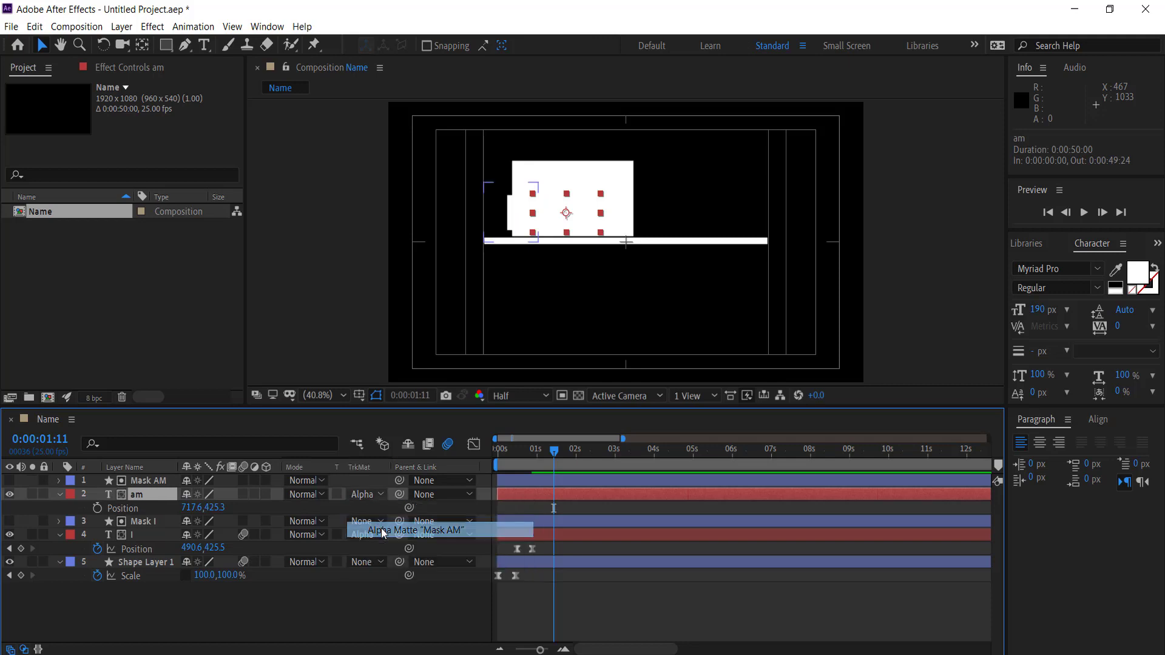
left_click(242, 494)
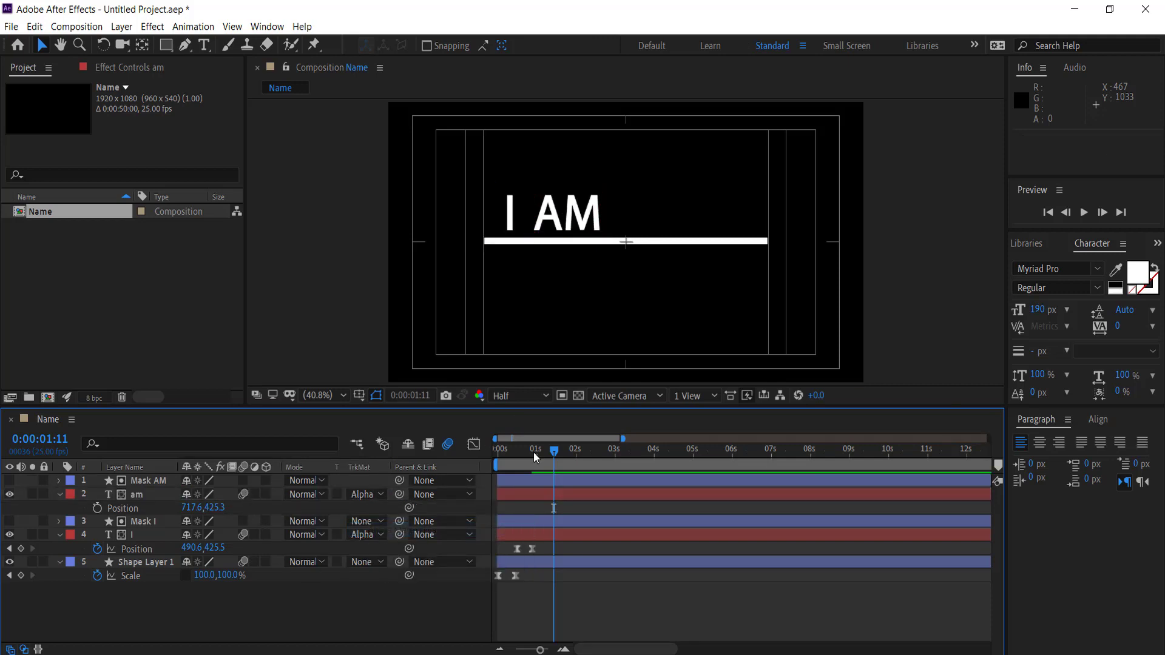
Keyframe the am text's position from 298.6, 425.3 at 0:00:00:23 to 717.6, 425.3 at 0:00:01:09
mouse_move(550, 455)
left_mouse_down()
mouse_move(506, 461)
mouse_move(531, 461)
left_mouse_up()
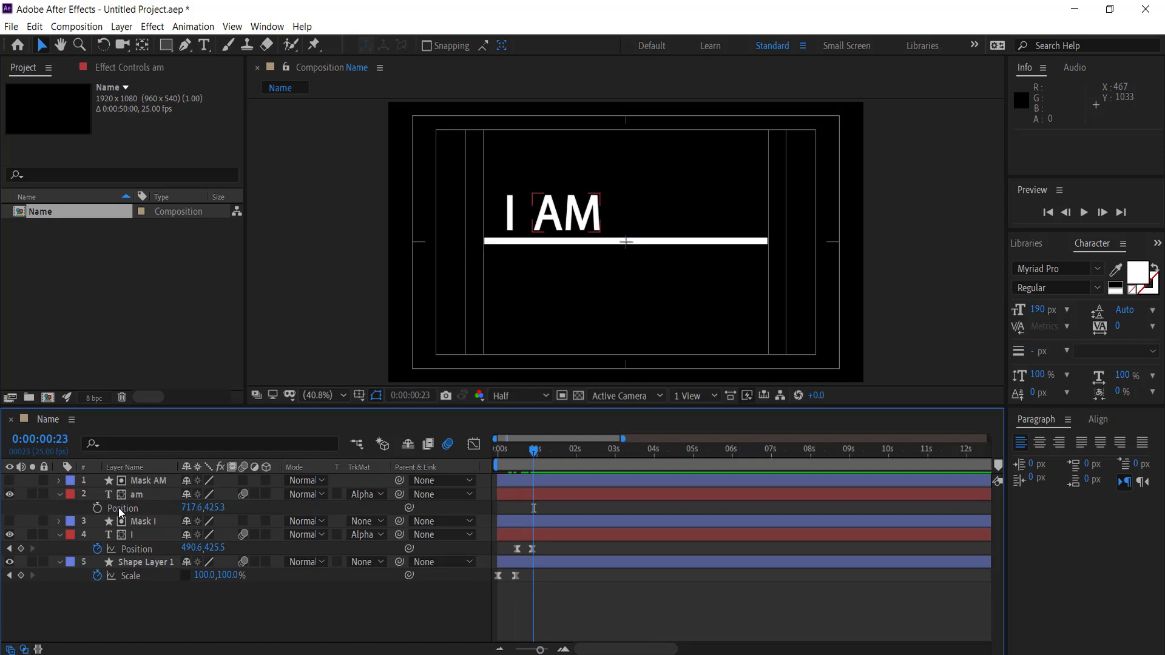
left_click(97, 508)
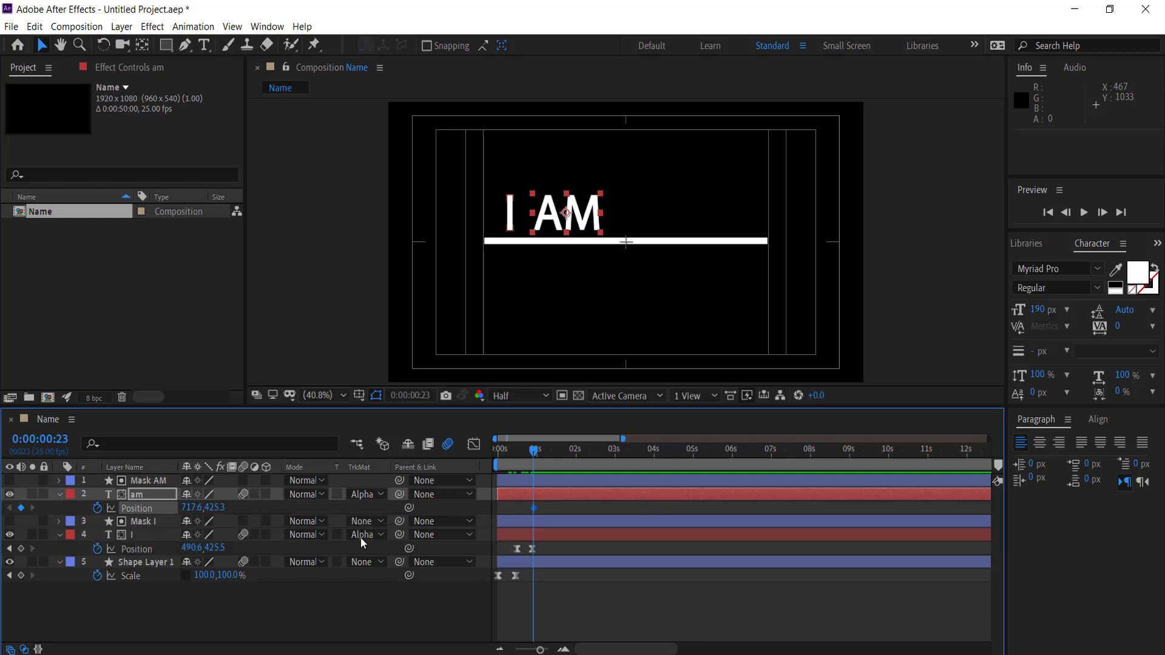
left_click_drag(534, 507, 551, 508)
left_click_drag(190, 510, 51, 498)
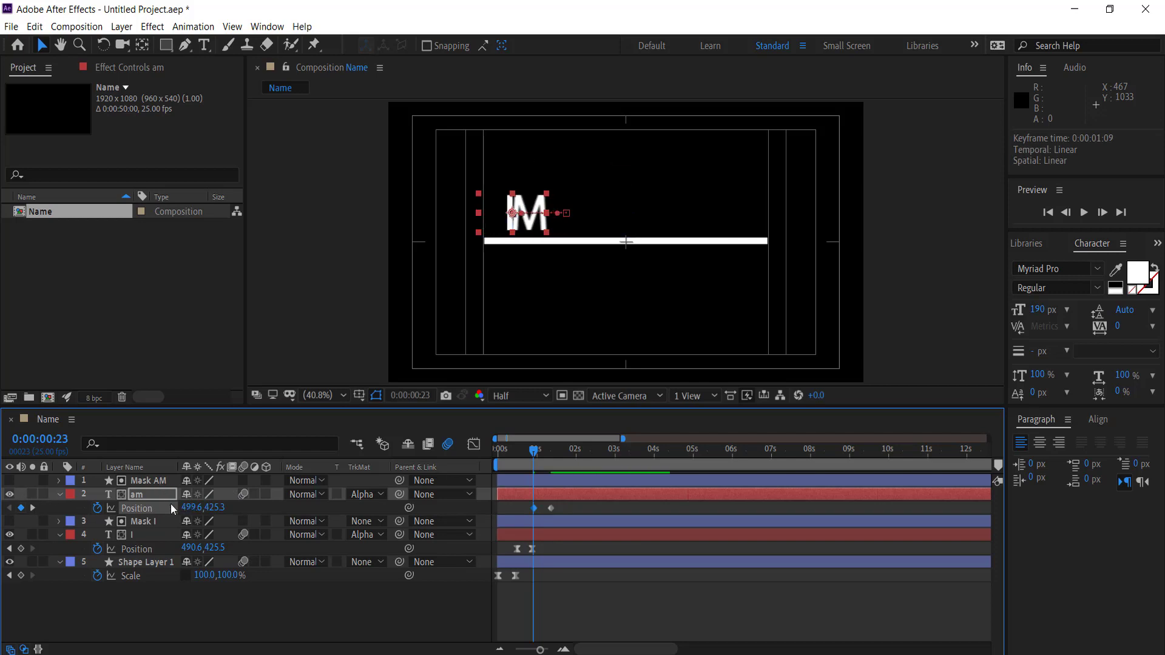
left_click_drag(185, 508, 39, 509)
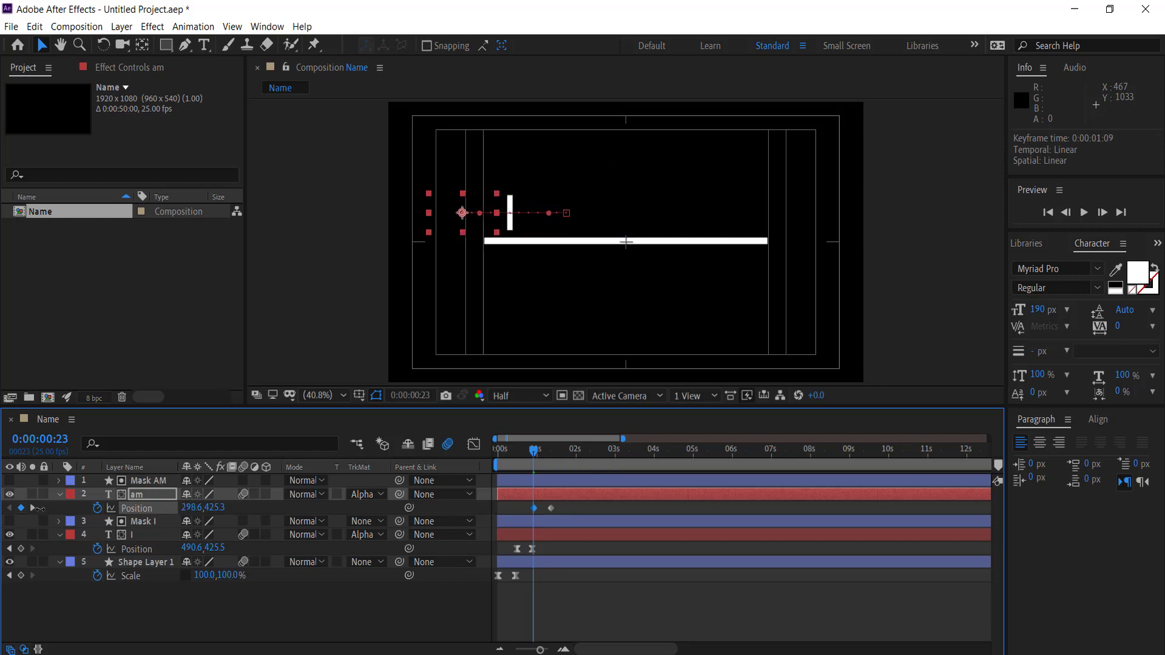
Apply Easy Ease to both position keyframes of the am text layer
left_click_drag(558, 508, 522, 508)
right_click(534, 510)
mouse_move(635, 501)
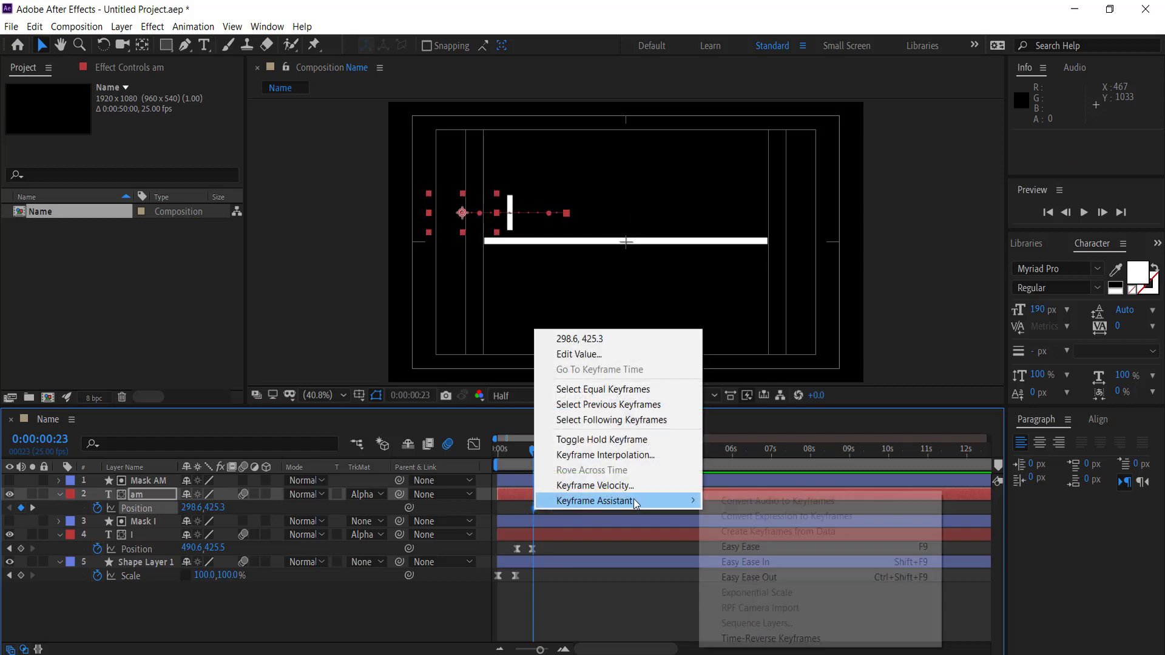
left_click(749, 548)
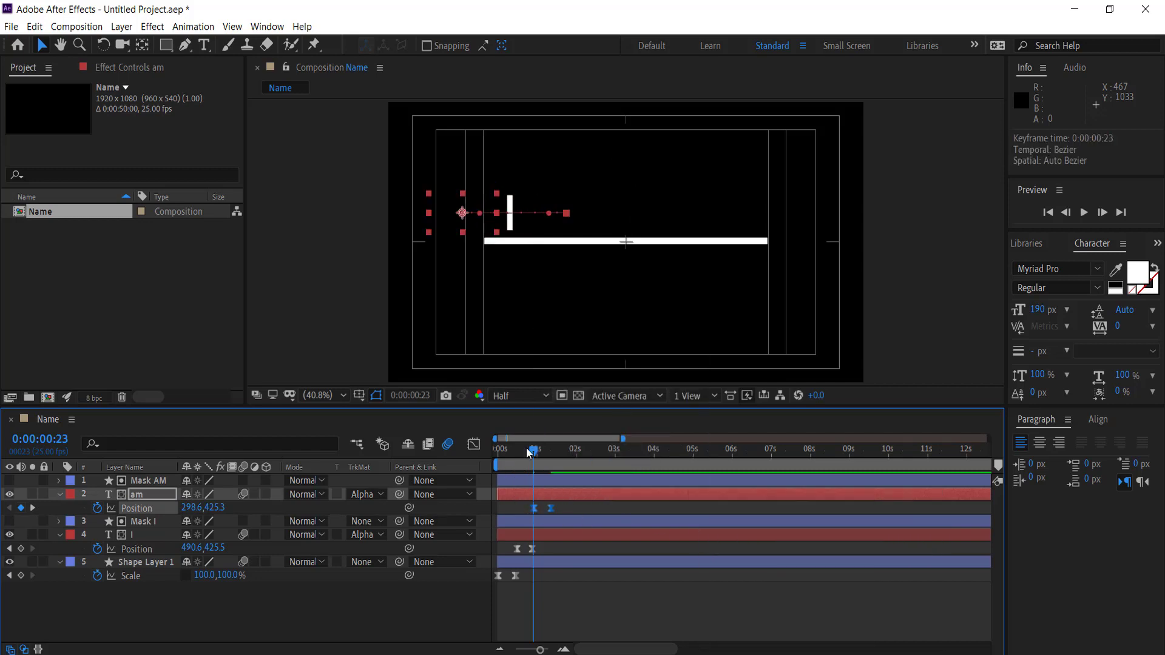
Preview the animation from the start of the composition to check how the AM text slides in
left_click_drag(534, 454, 446, 457)
key("space")
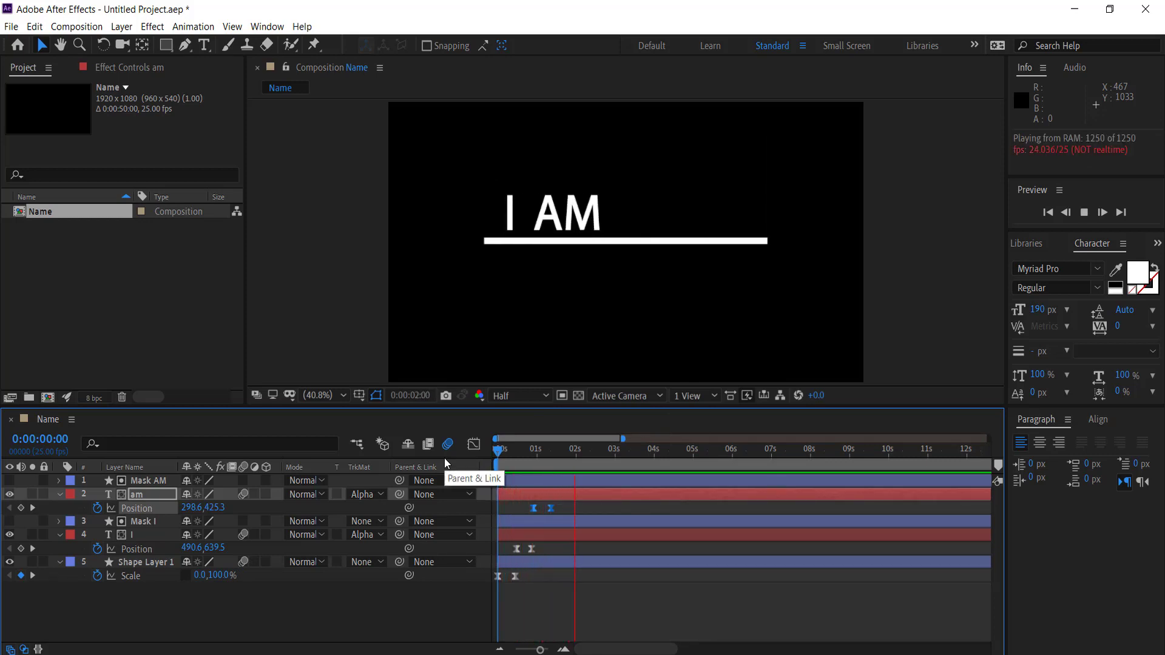
key("space")
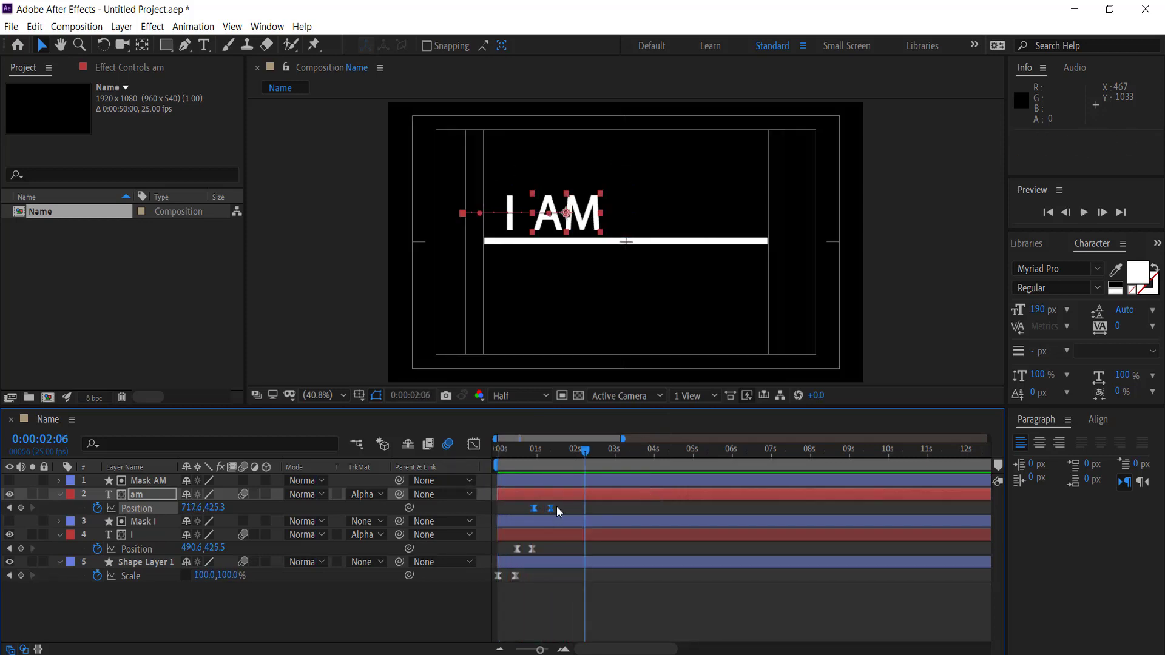
At 0:00:01:09, add a text layer reading "Rotha tube" just below the middle of the white line
left_click(555, 505)
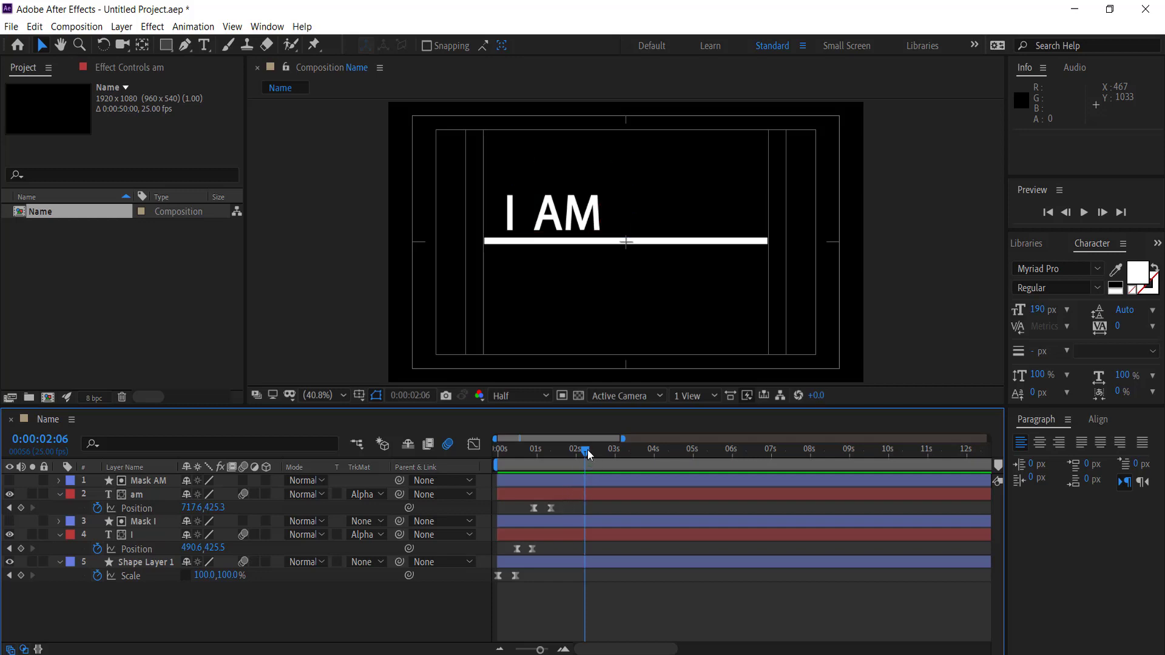
left_click_drag(588, 449, 551, 453)
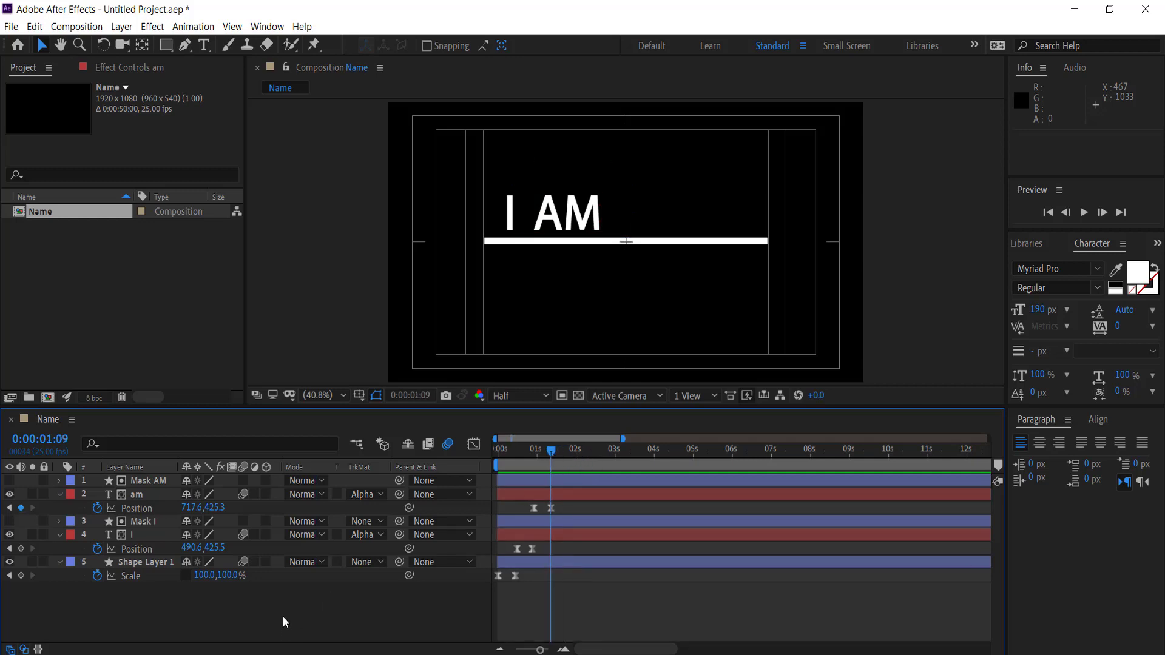
left_click(205, 44)
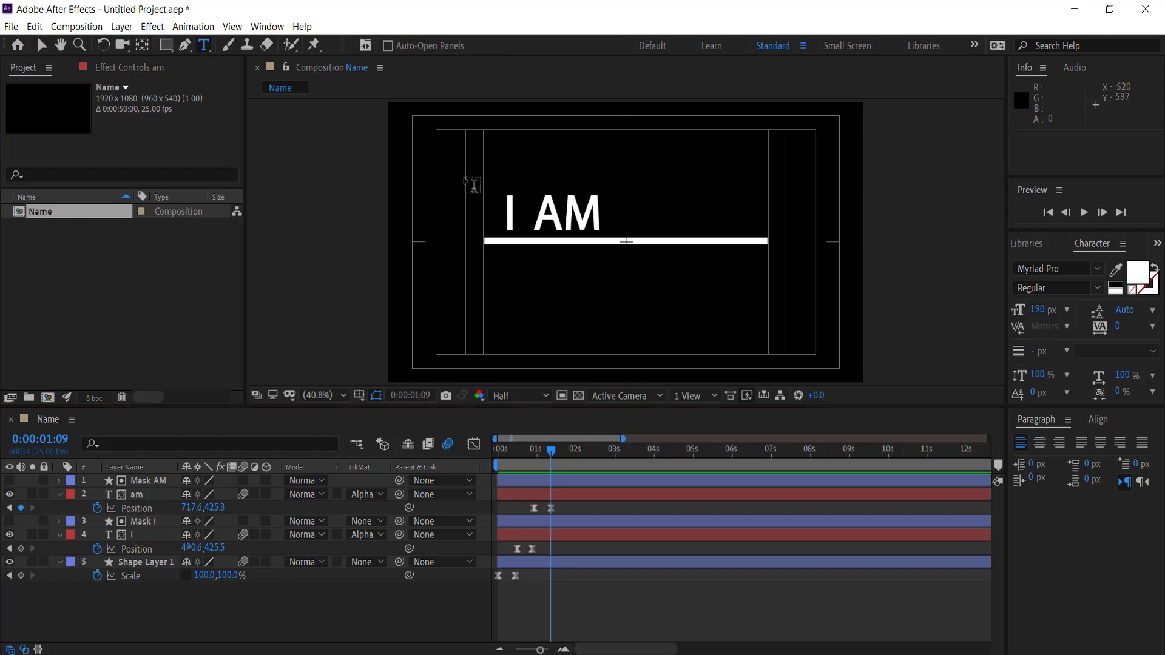
left_click(617, 278)
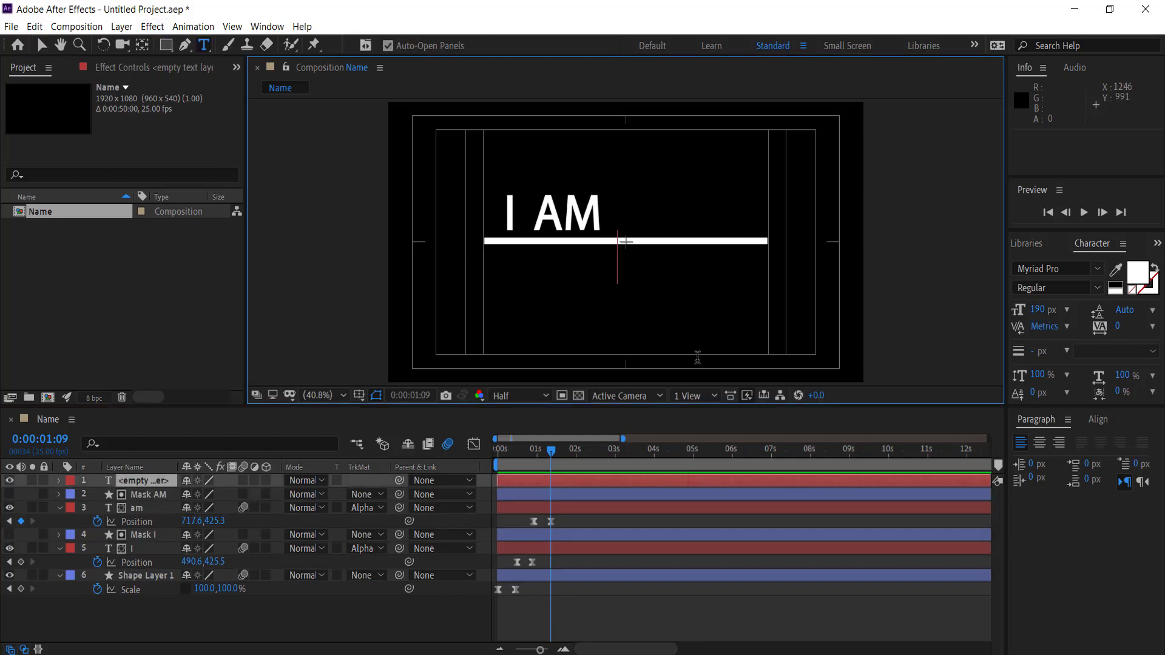
type("Ro")
type("tha")
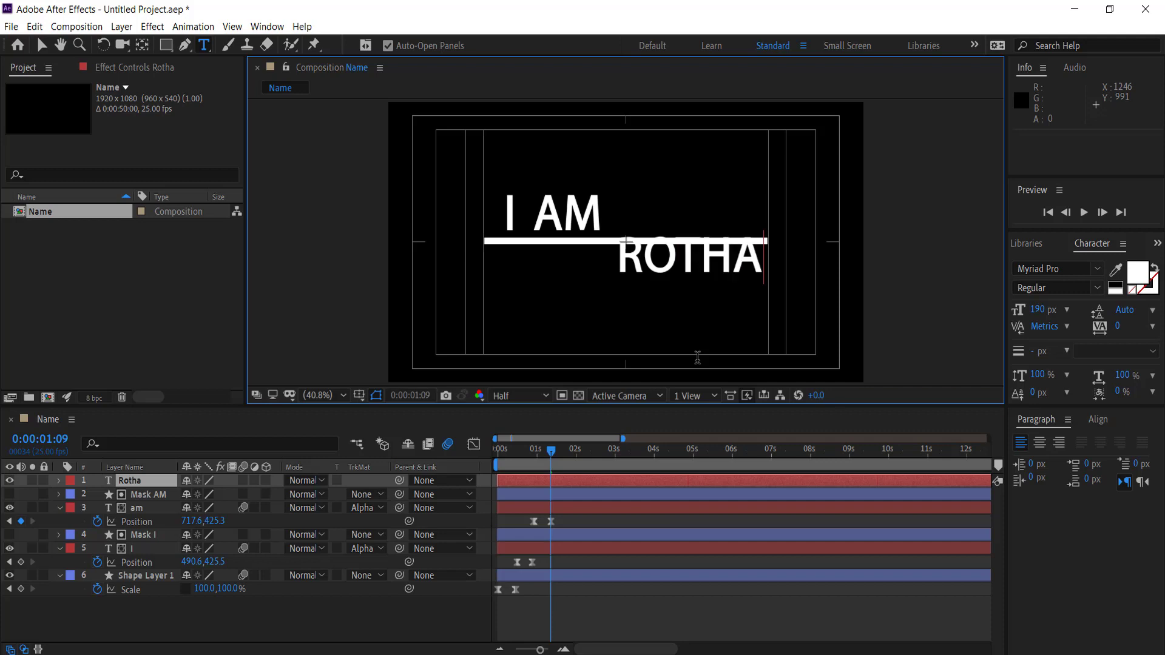
type(" tube")
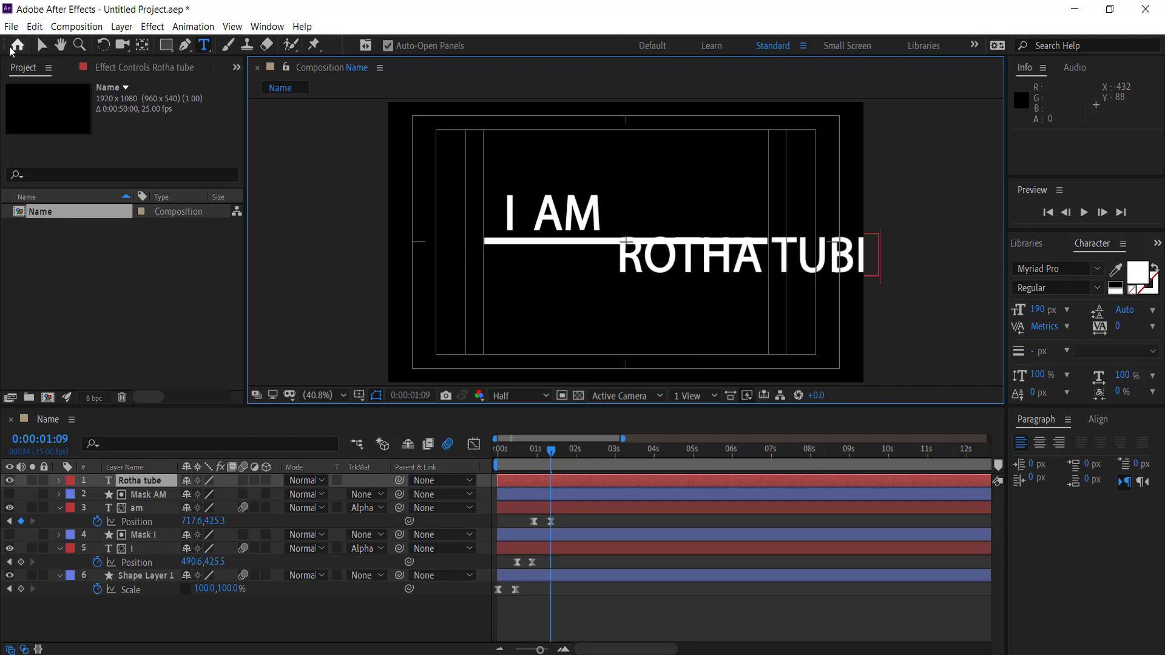
left_click(42, 46)
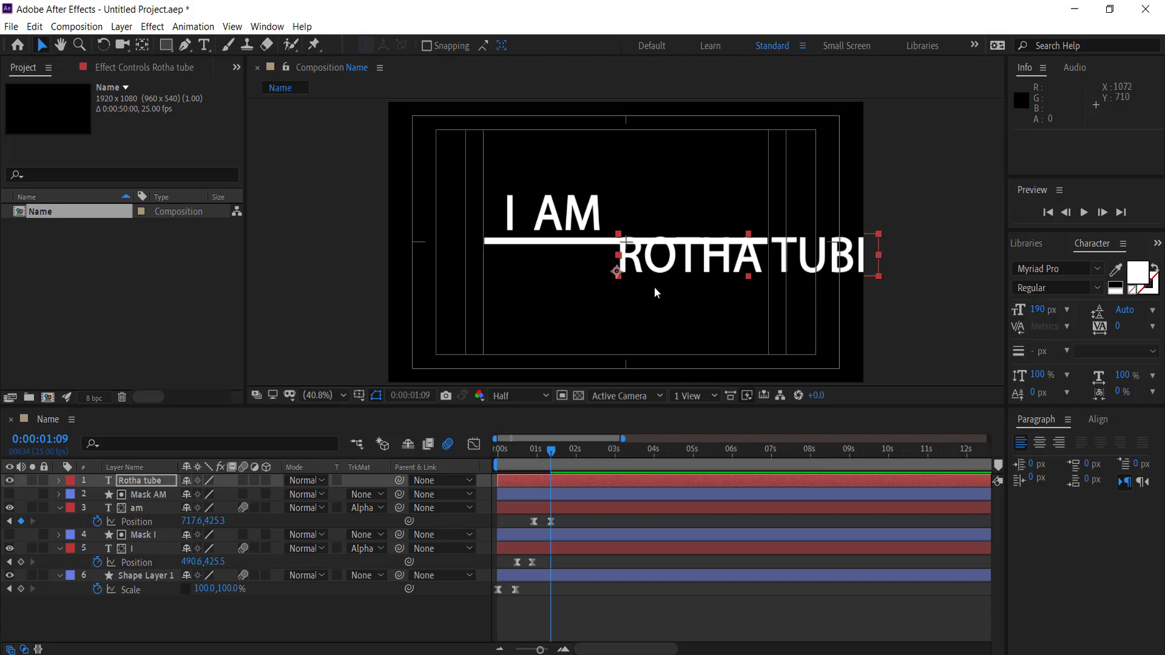
Centre the Rotha tube text's anchor point and move the text below the line to position 1075.8, 702.0
key("ctrl+alt+Home")
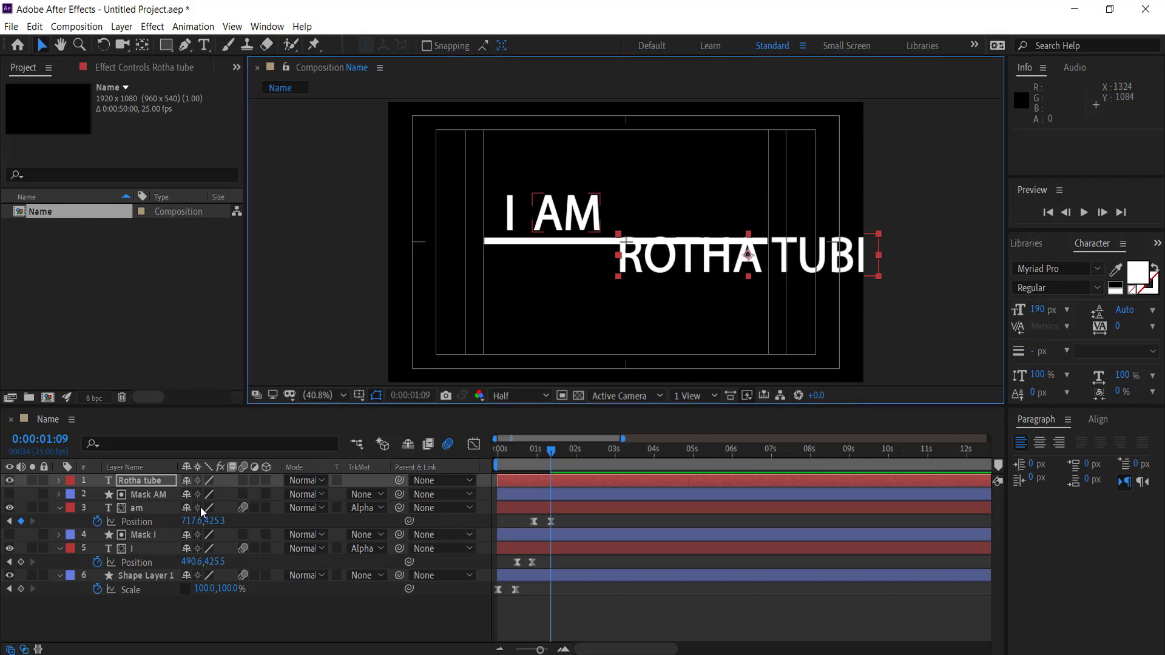
key("p")
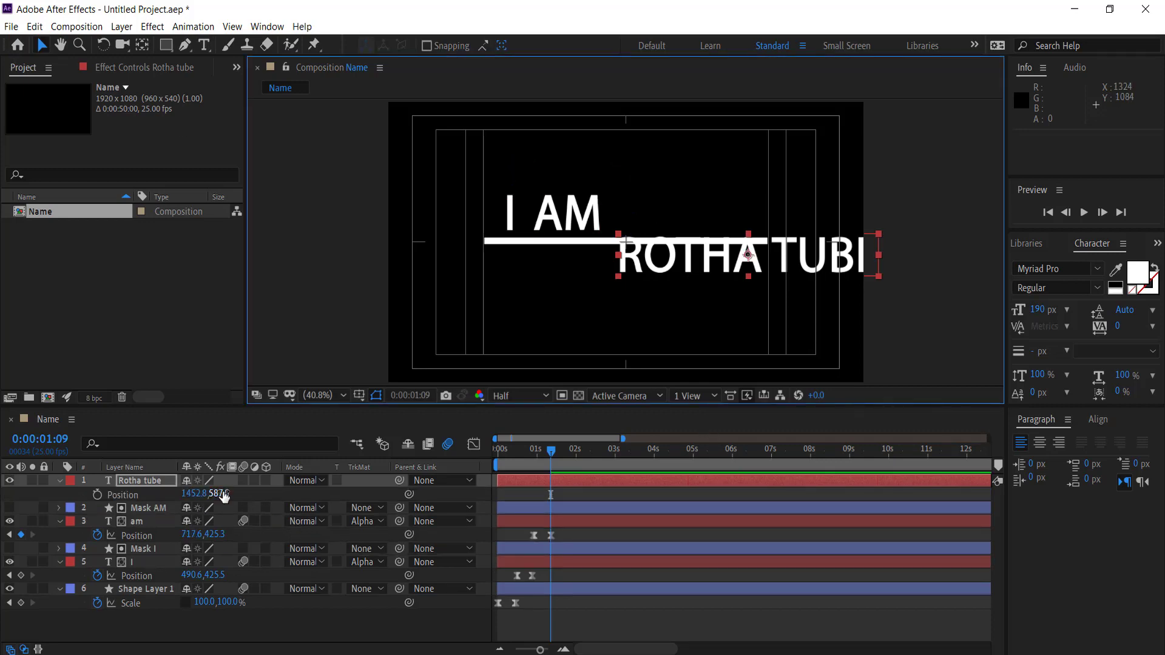
left_click(284, 492)
left_click_drag(285, 493, 328, 492)
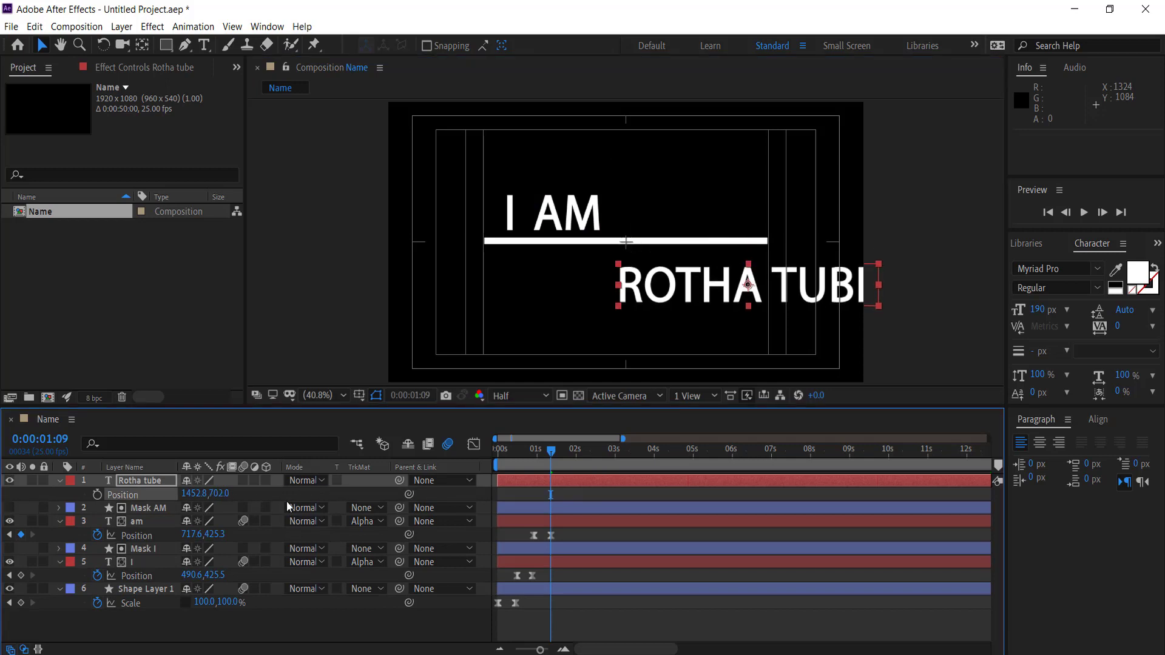
left_click_drag(188, 495, 43, 497)
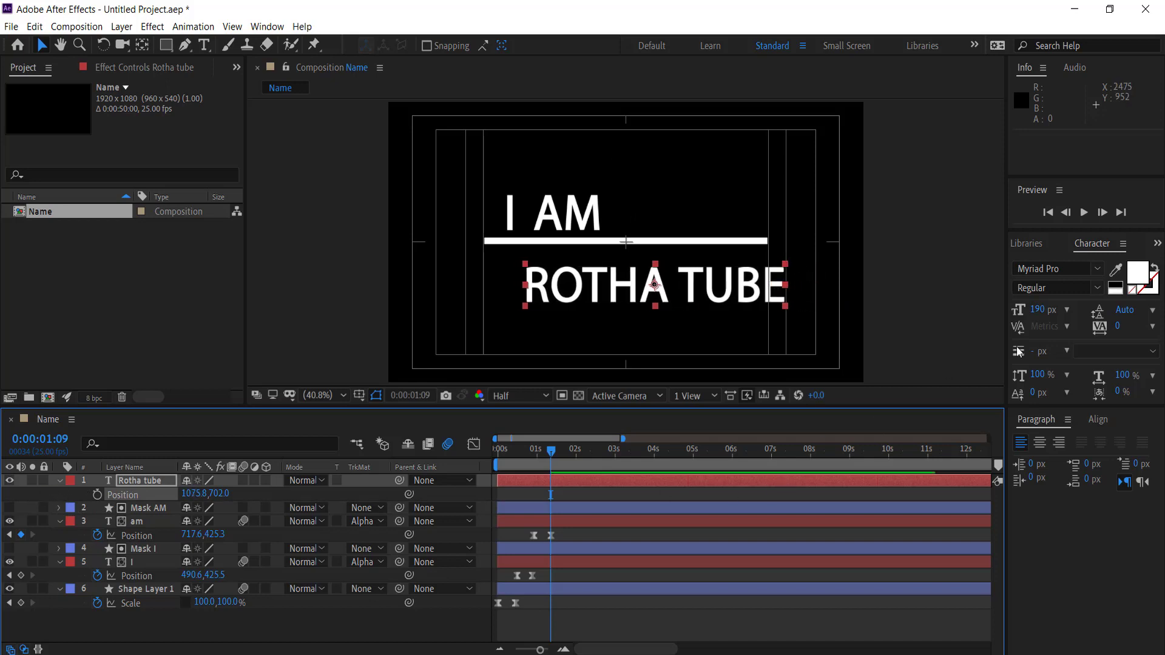
Reduce the Rotha tube text to 114 px and, with its anchor point recentred, move it to position 1214.0, 649.8
left_click_drag(1036, 312, 995, 315)
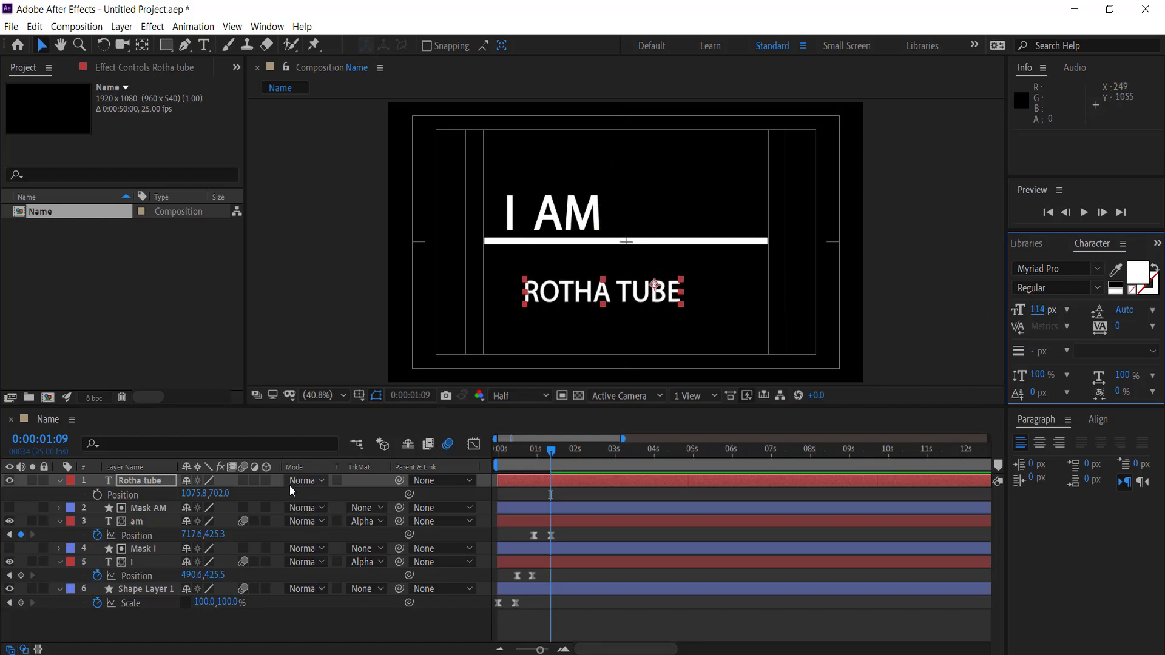
key("ctrl+alt+Home")
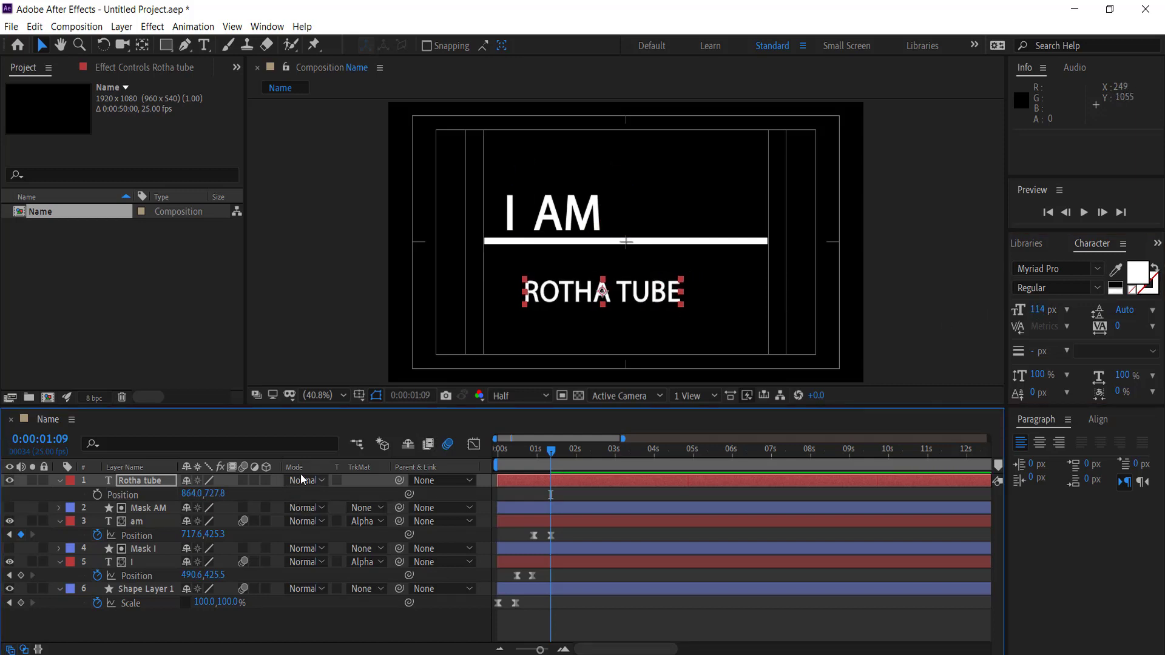
left_click_drag(192, 500, 434, 467)
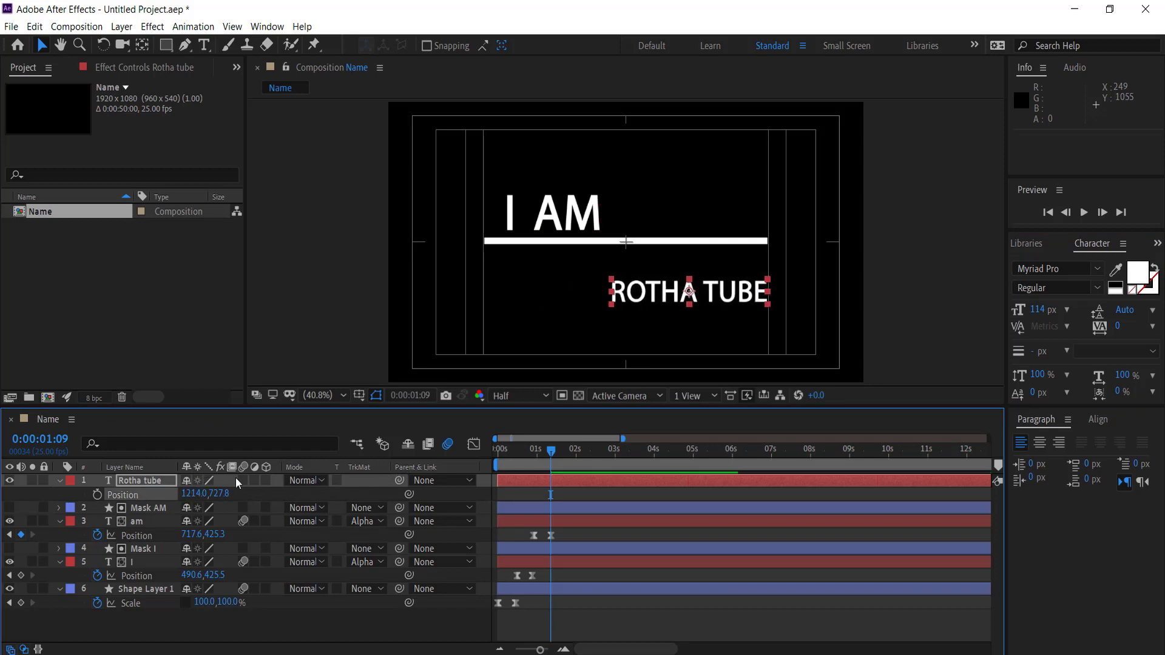
left_click_drag(218, 494, 160, 487)
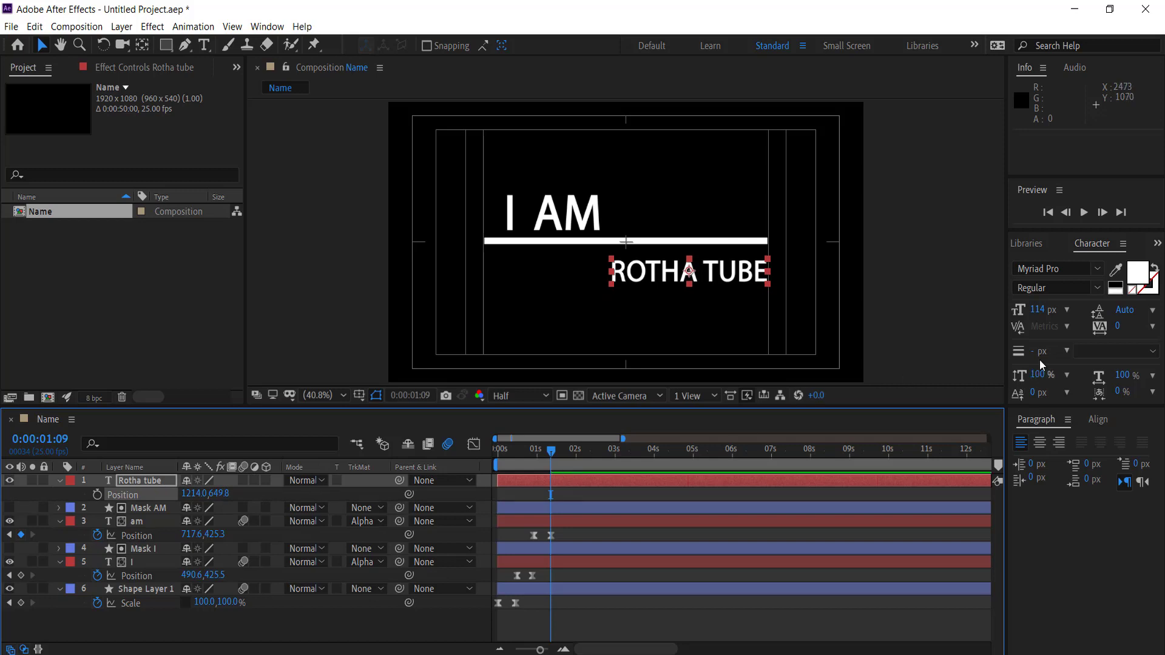
Increase the Rotha tube text's font size to 122 px
left_click(1037, 310)
key("Up")
key("Up")
key("Up")
key("Up")
key("Up")
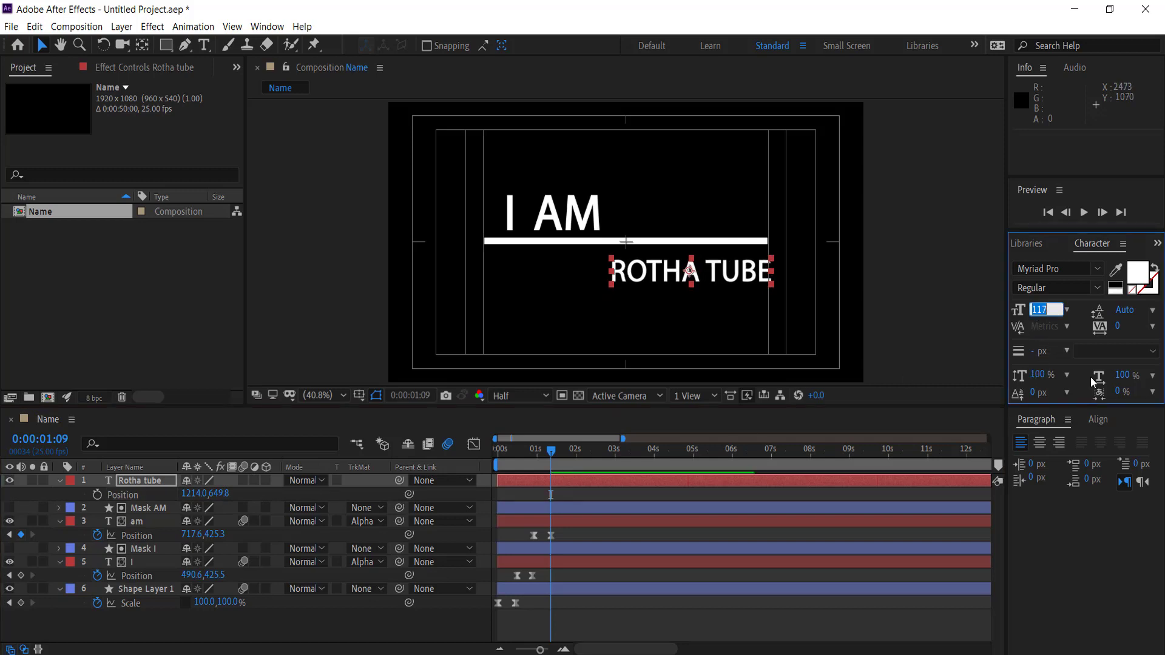
key("Up")
key("Up")
key("Up")
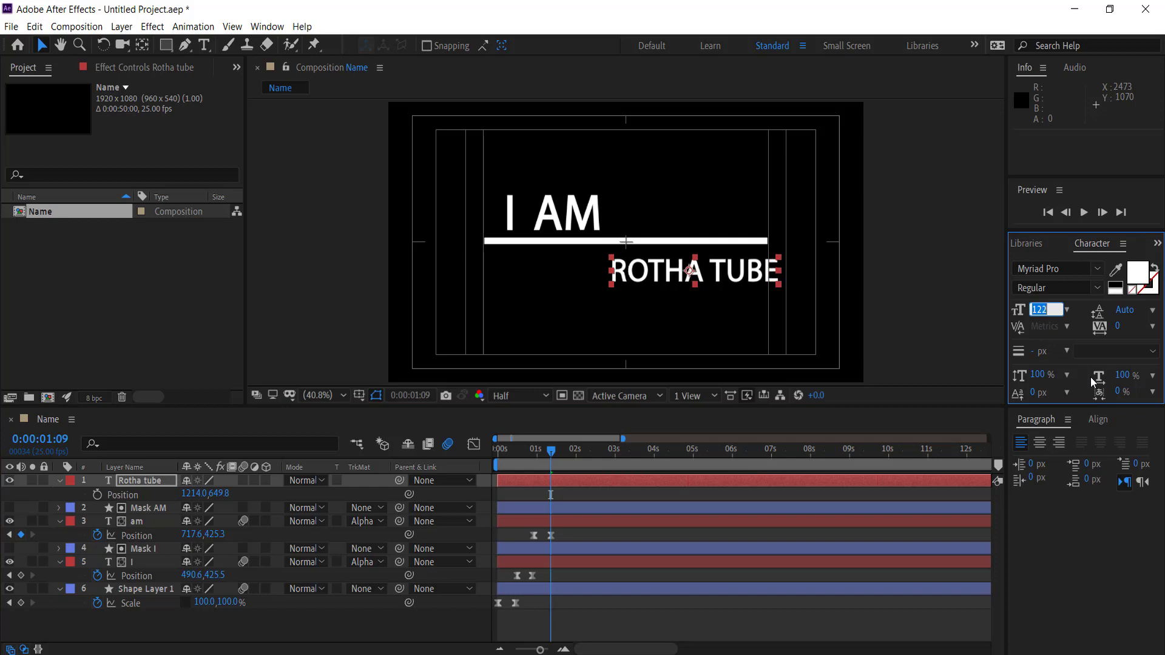
key("Return")
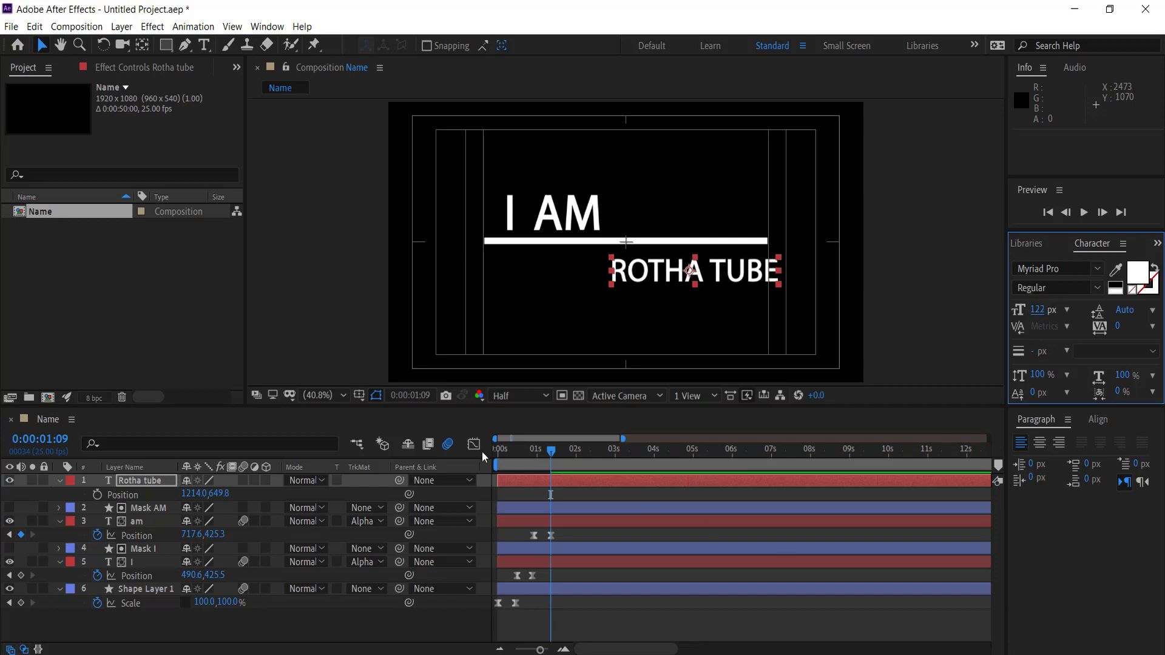
Move the Rotha tube text to position 1144.0, 641.8 and collapse the am, I and Shape Layer 1 layers
left_click_drag(220, 493, 141, 495)
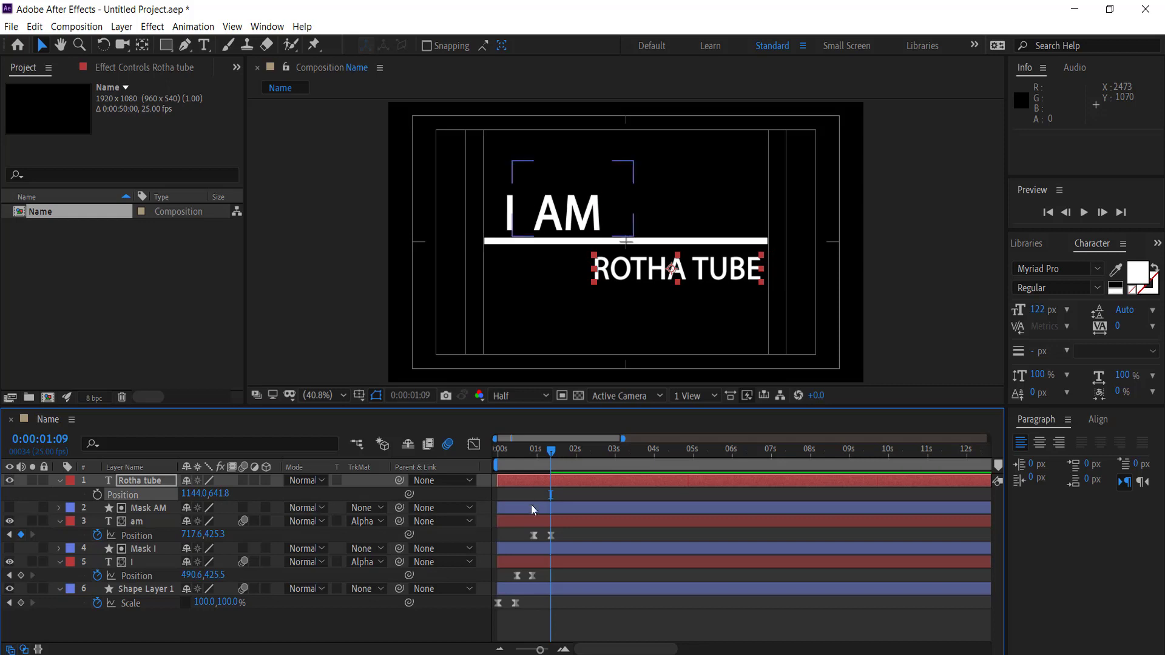
left_click(328, 639)
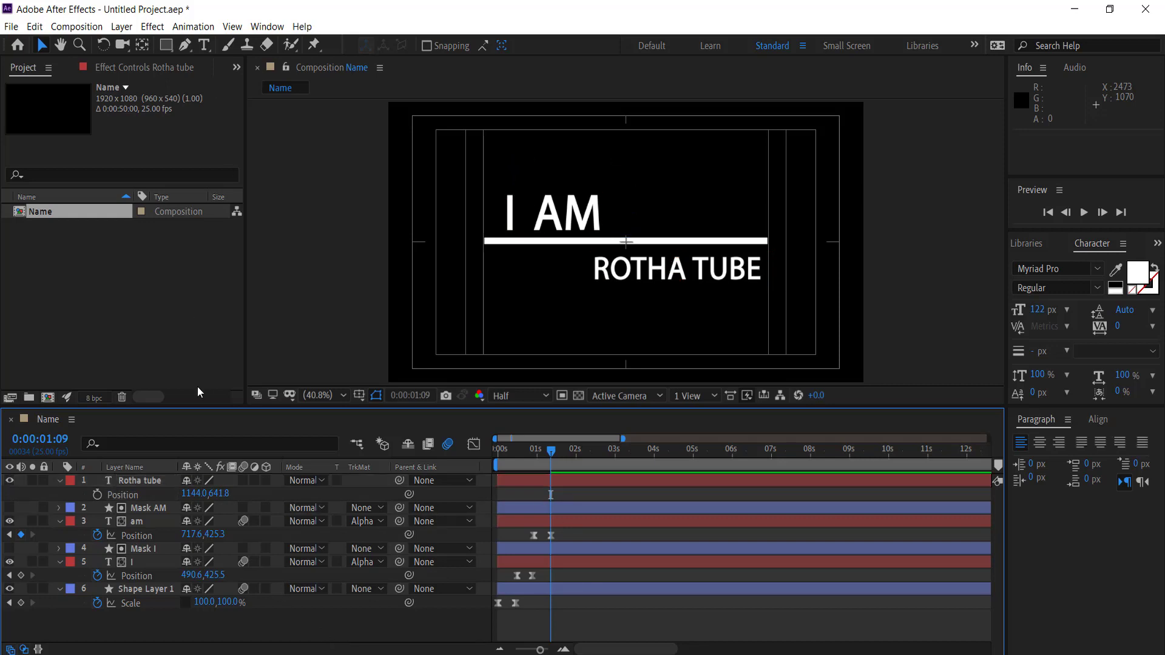
left_click(60, 521)
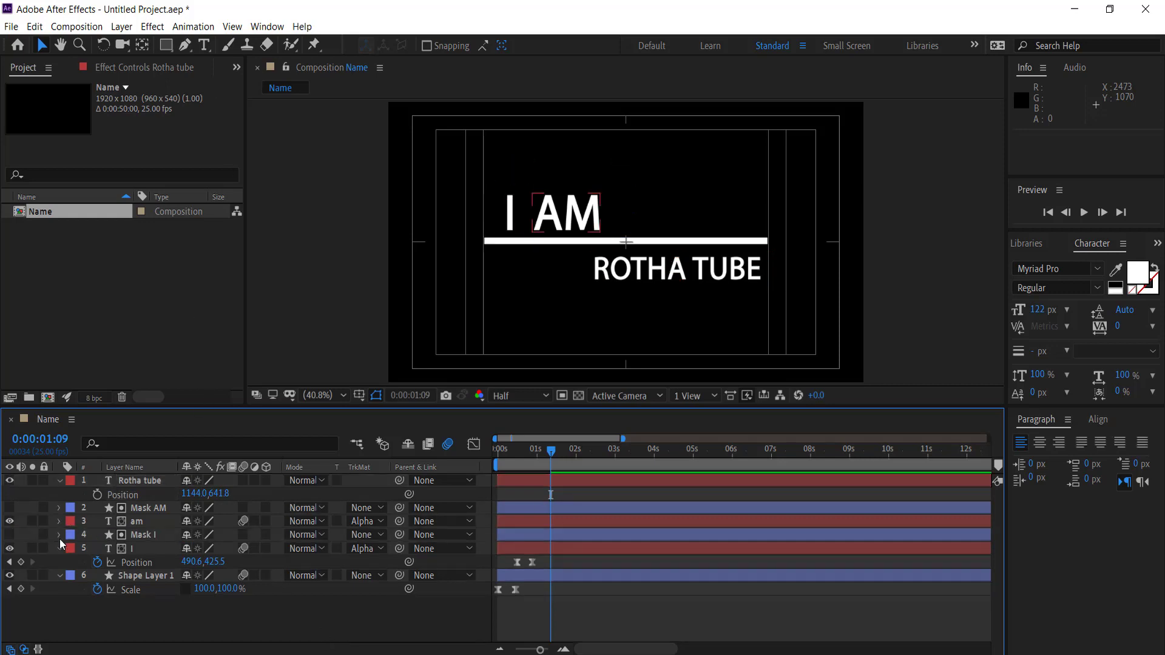
left_click(60, 551)
left_click(58, 562)
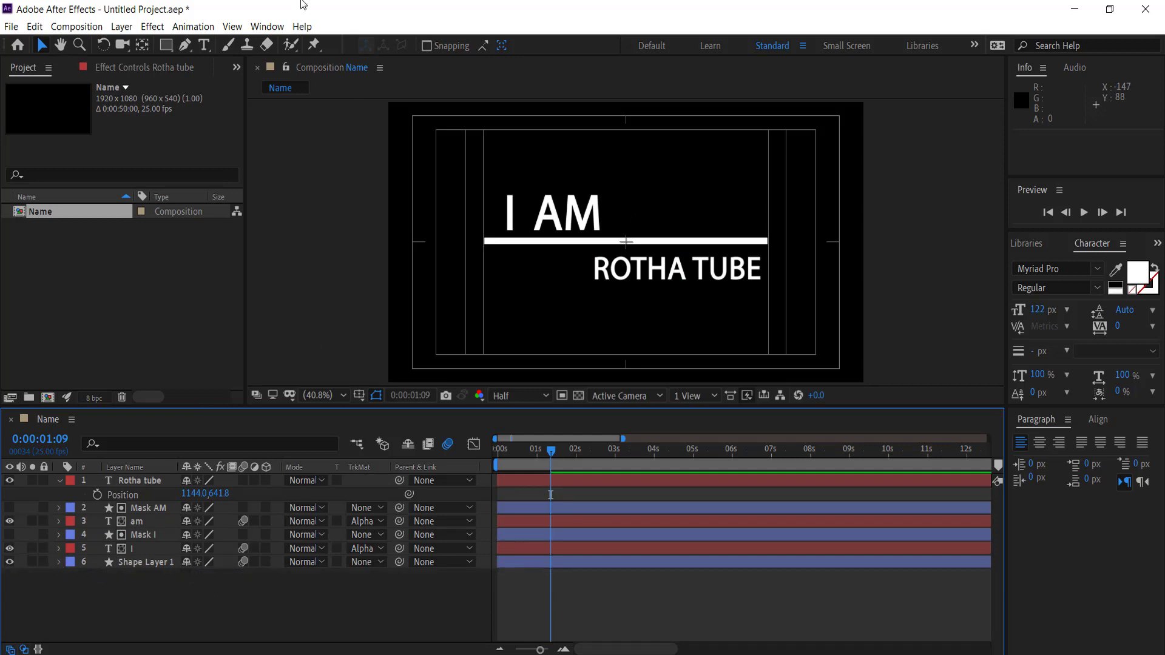
Draw a white rectangle shape covering the Rotha tube text just below the line and rename its layer Mask Name
left_click(166, 45)
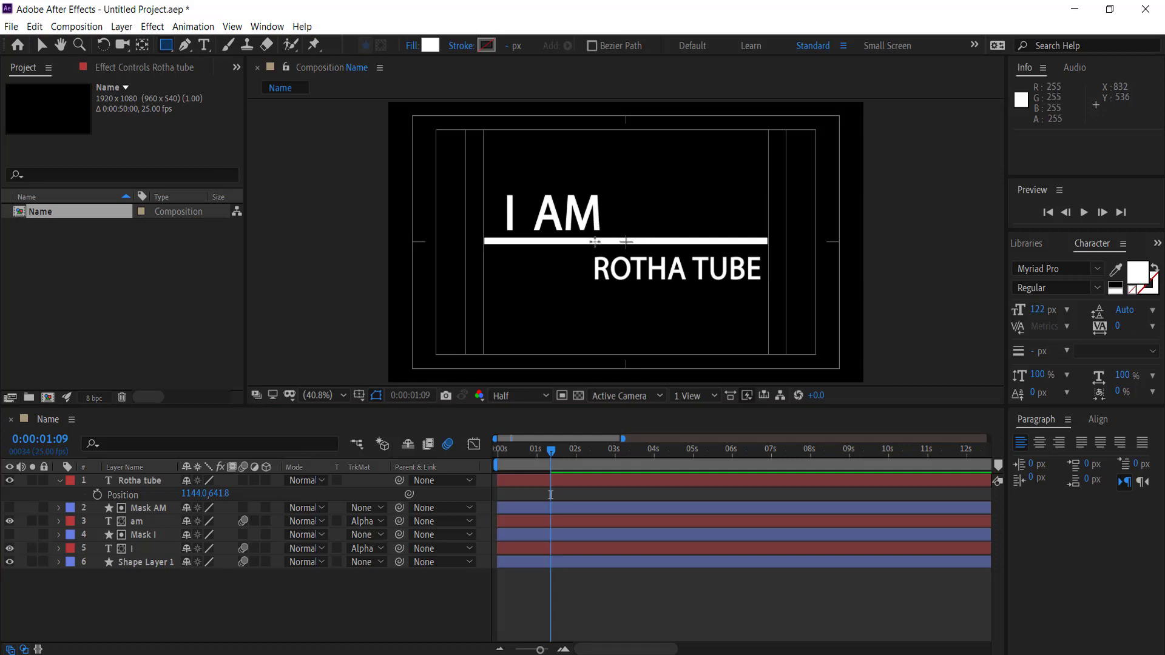
mouse_move(594, 241)
left_mouse_down()
mouse_move(715, 304)
mouse_move(768, 310)
mouse_move(755, 311)
mouse_move(770, 321)
left_mouse_up()
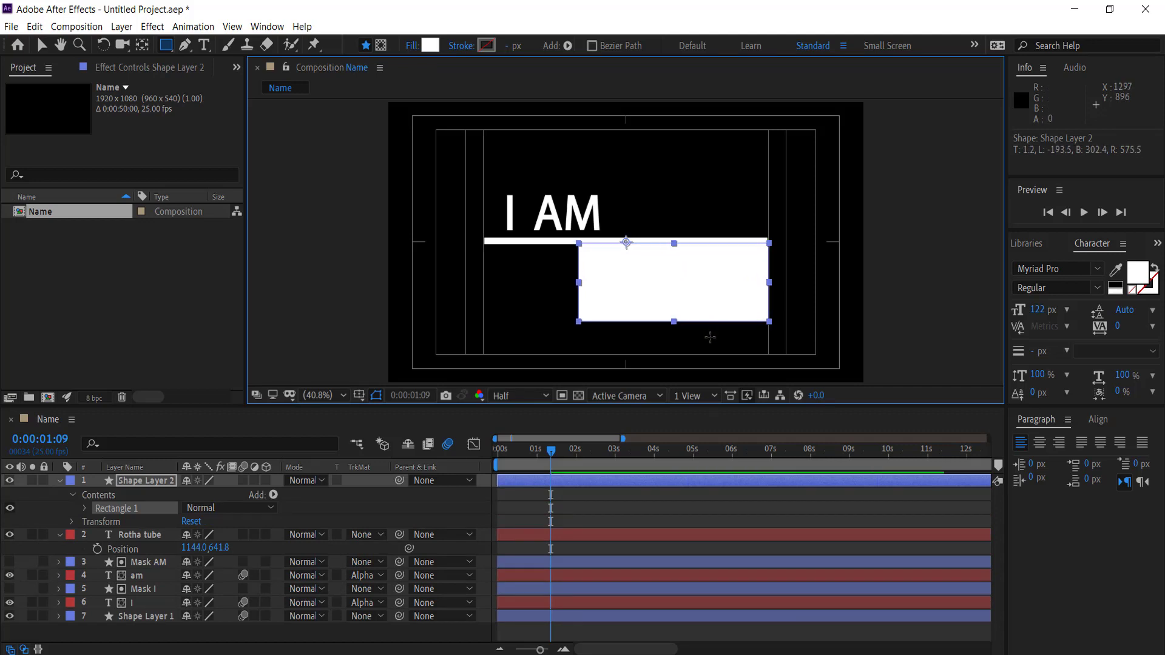
right_click(161, 486)
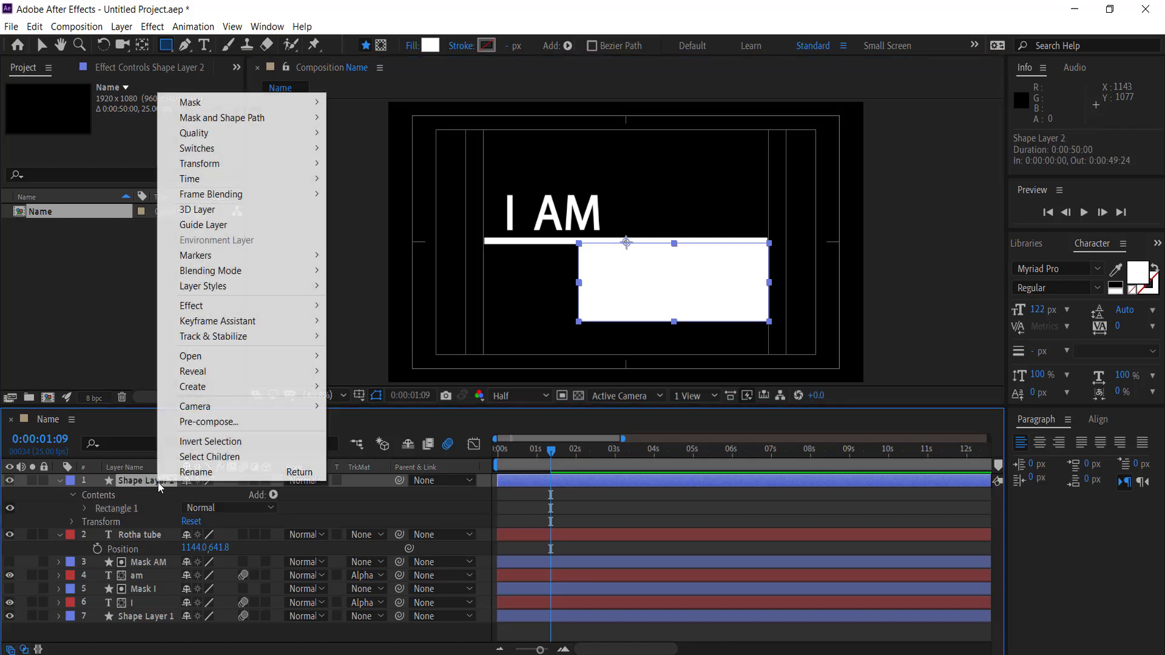
left_click(175, 468)
type("Name")
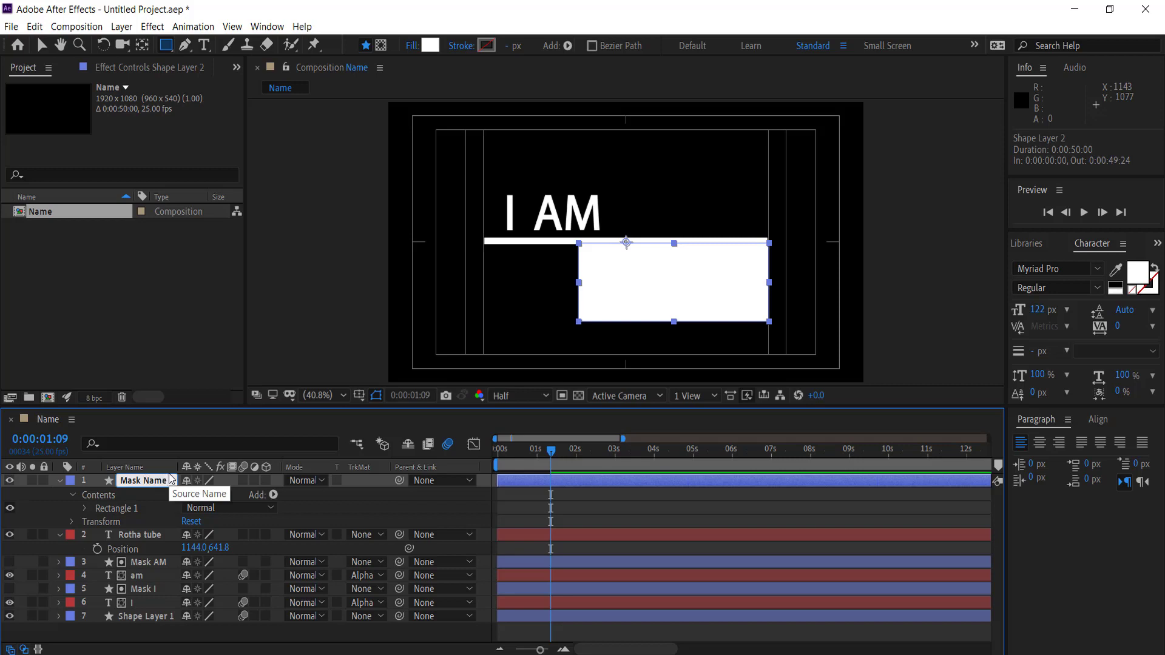
key("Return")
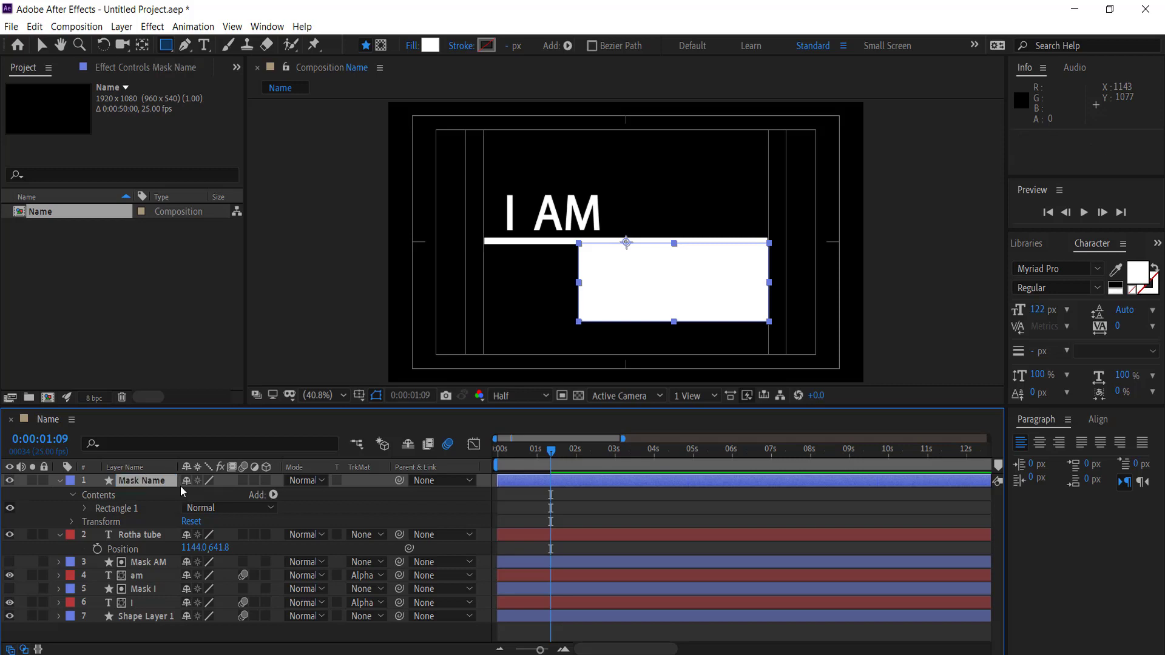
left_click(59, 479)
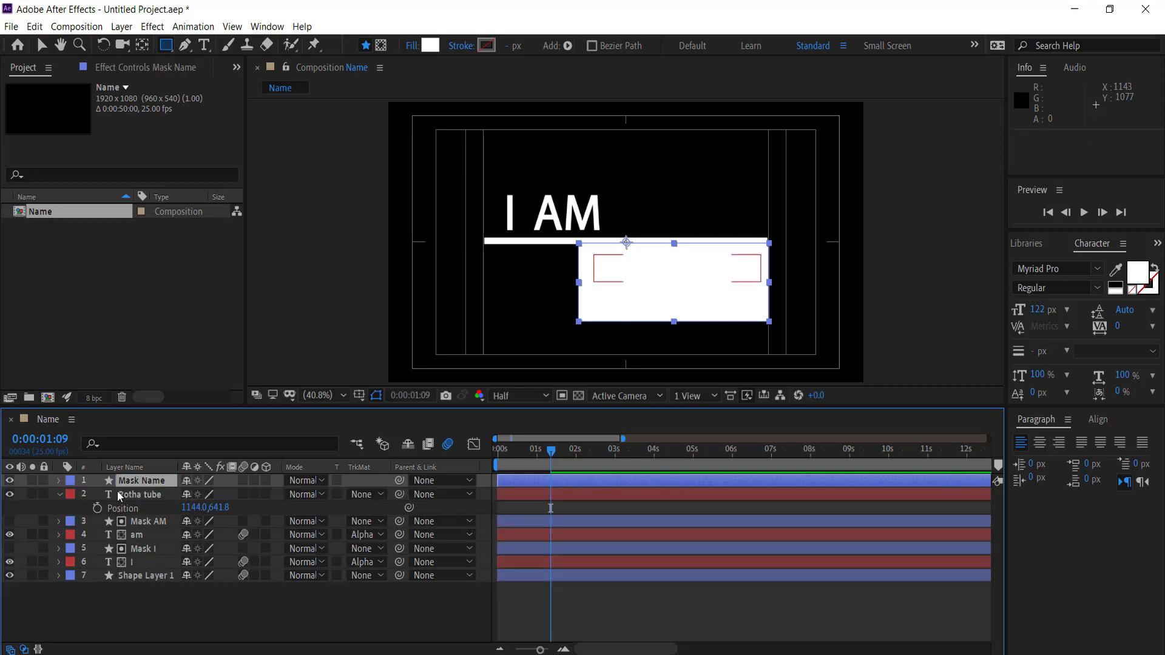
Set the Rotha tube layer's track matte to Alpha Matte "Mask Name" and select the Rotha tube layer
left_click(366, 494)
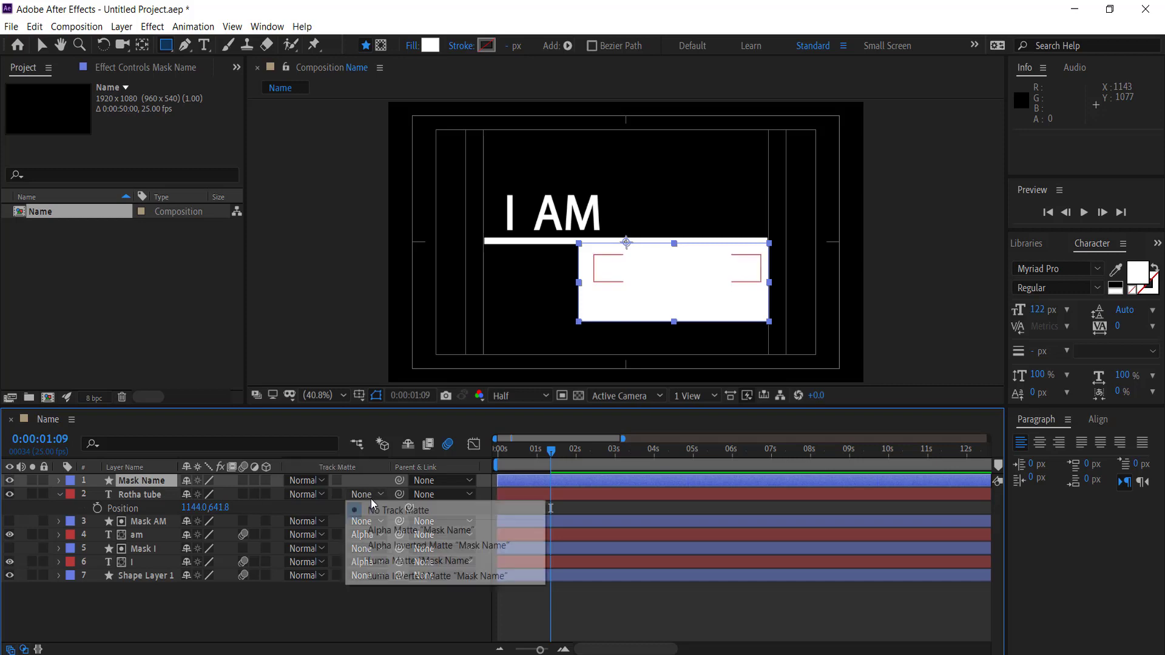
left_click(403, 530)
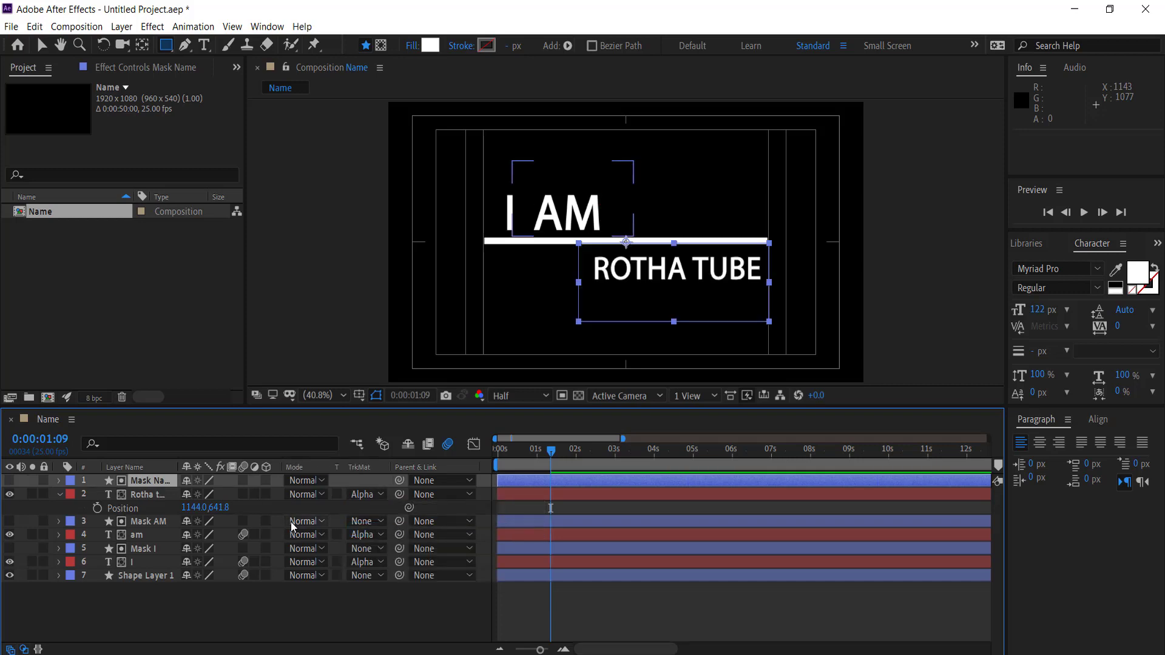
left_click(147, 495)
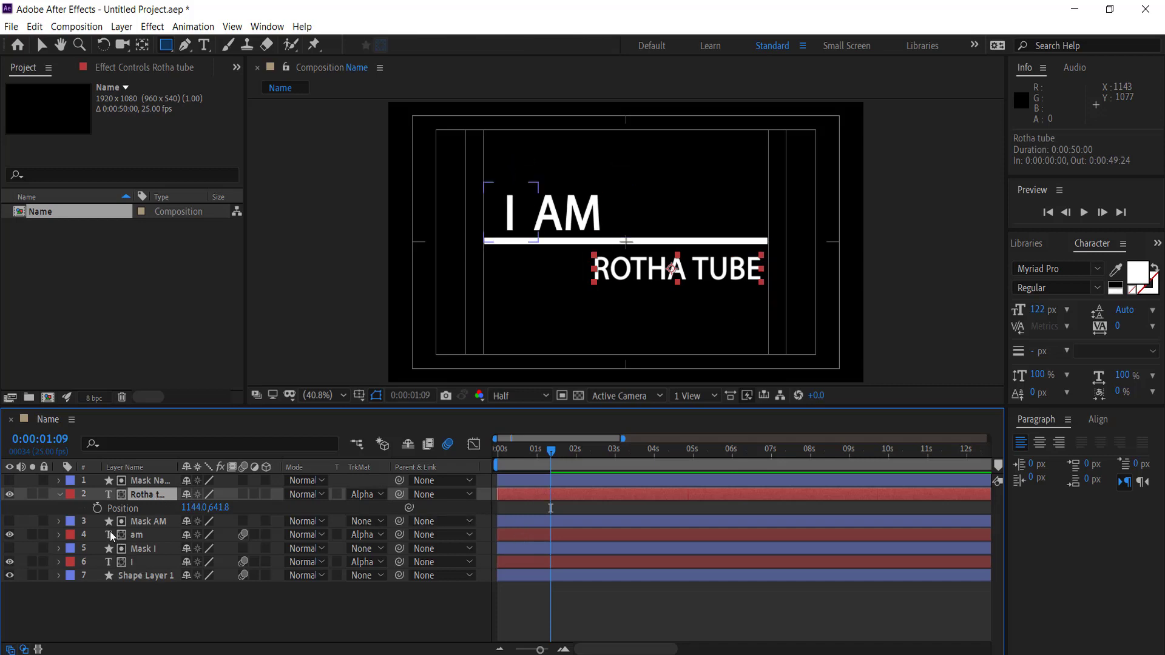
Reveal the Position keyframes of the am and I text layers and the Scale property of Shape Layer 1
left_click(58, 521)
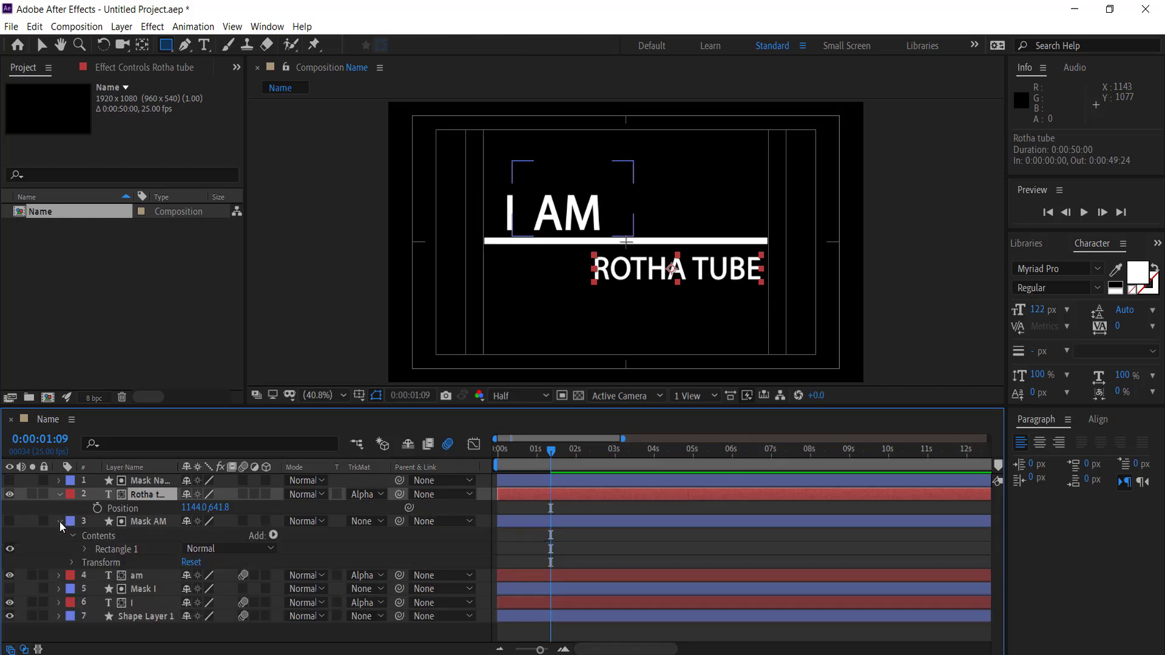
left_click(60, 522)
left_click(142, 521)
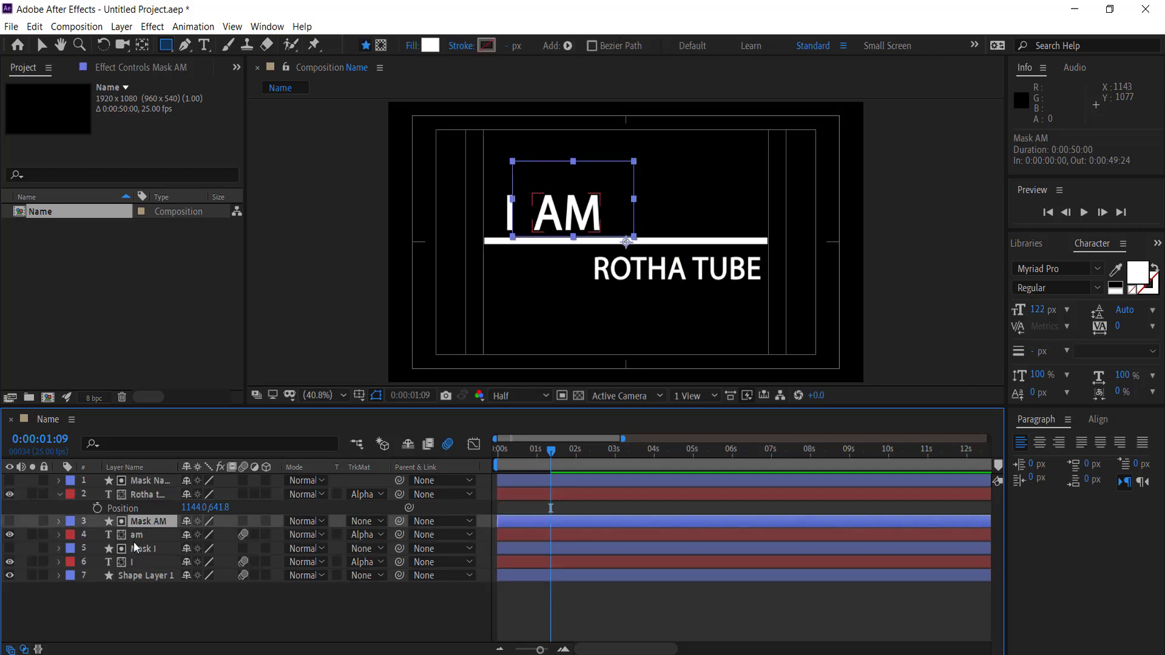
left_click(136, 536)
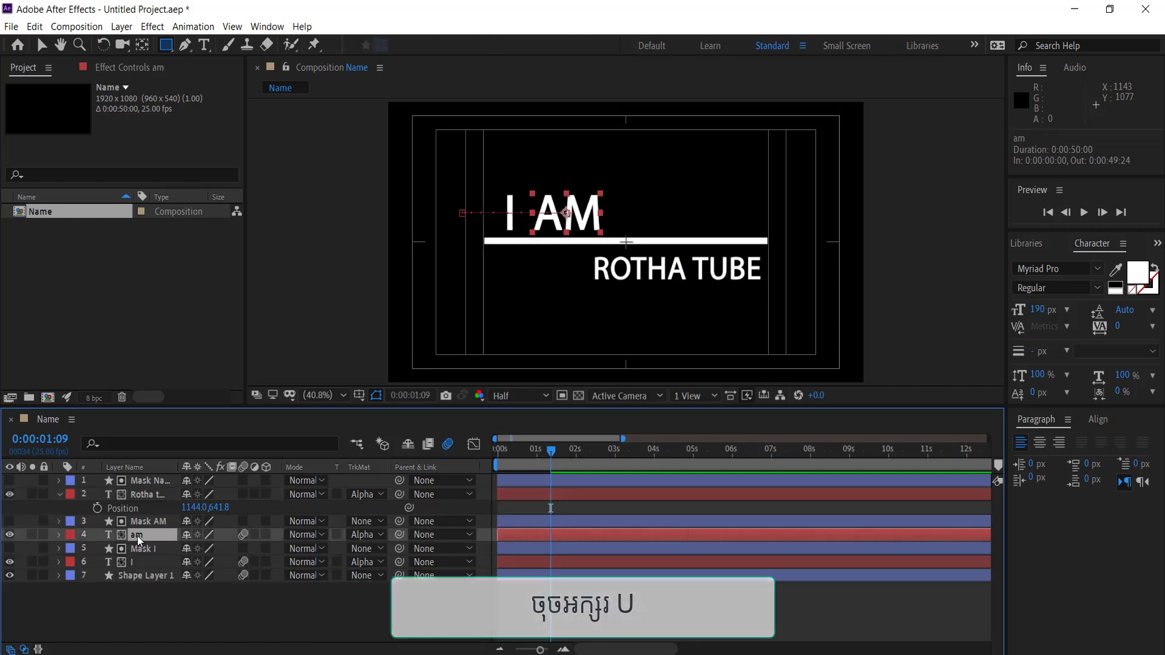
key("u")
left_click(134, 562)
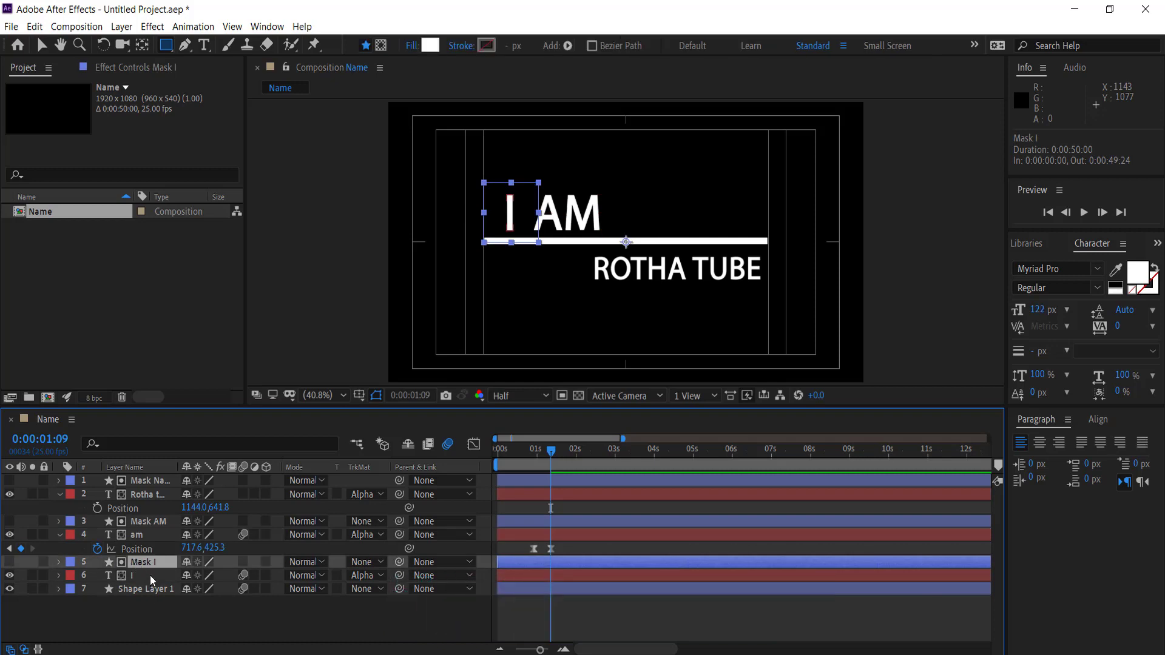
left_click(151, 575)
key("u")
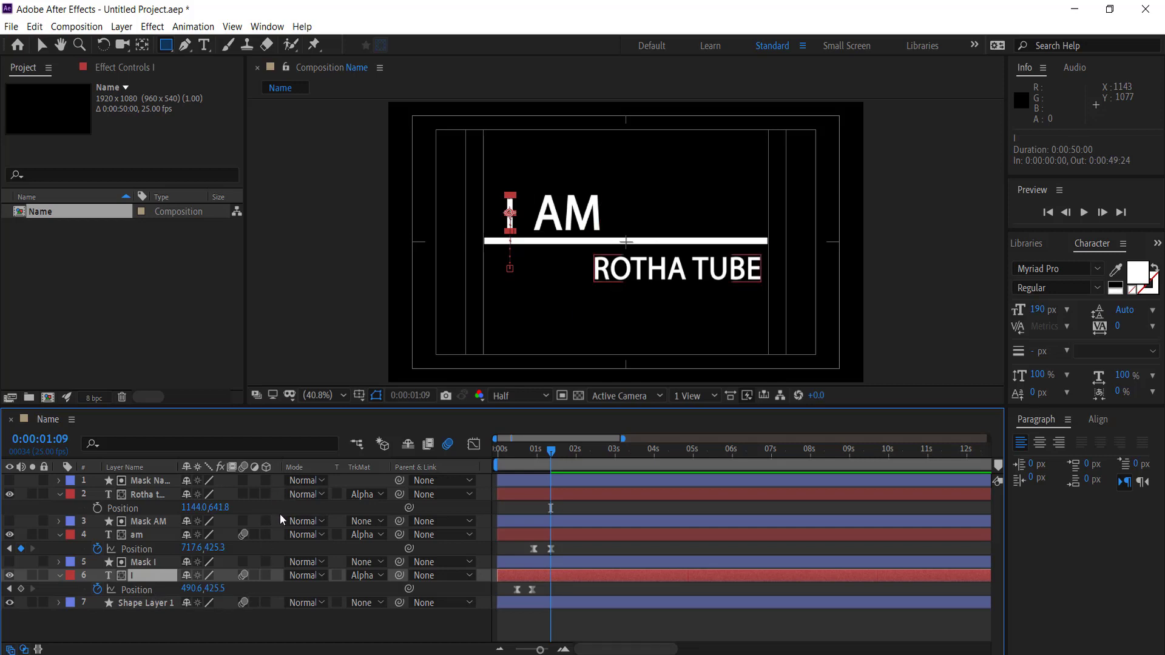
left_click(157, 494)
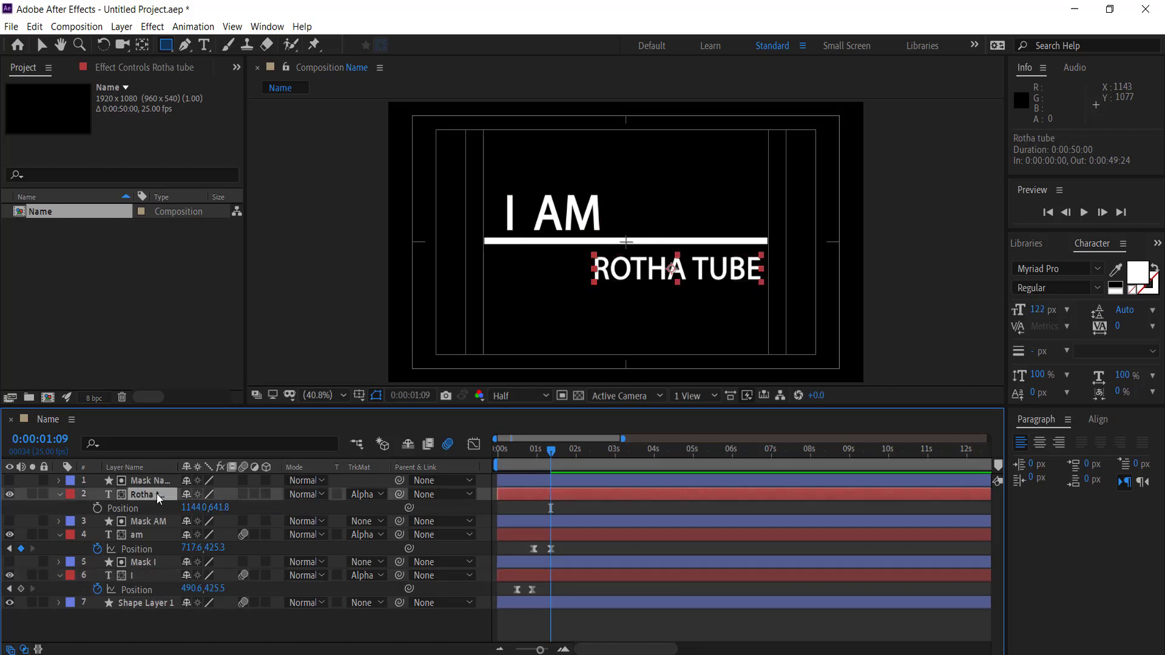
left_click(139, 600)
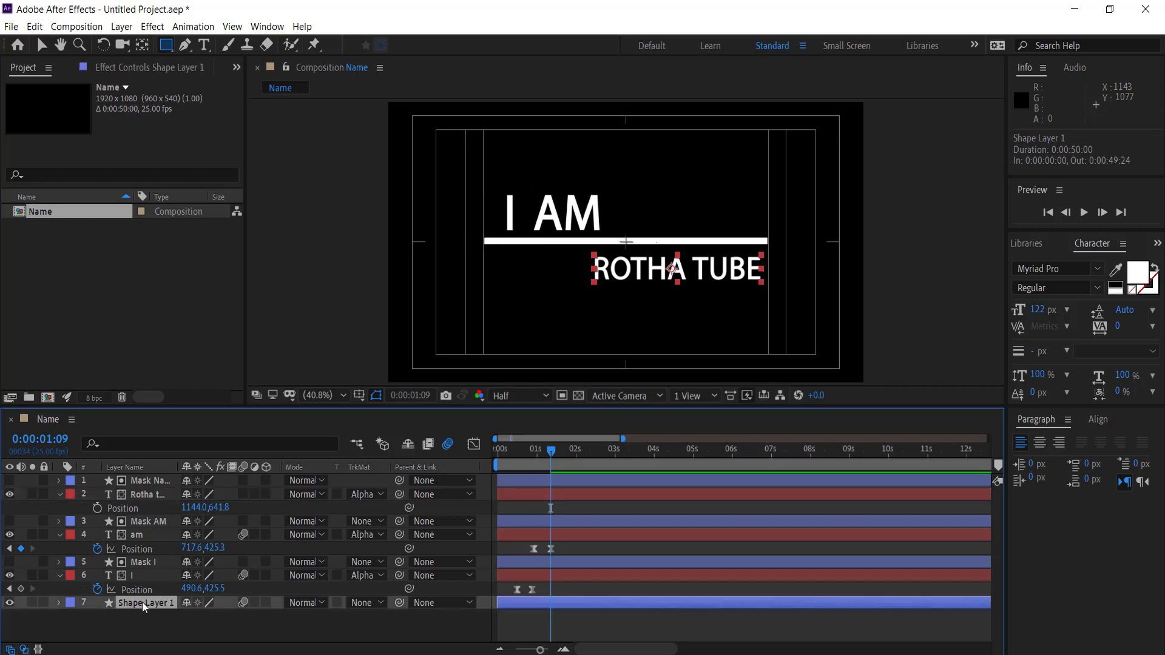
key("s")
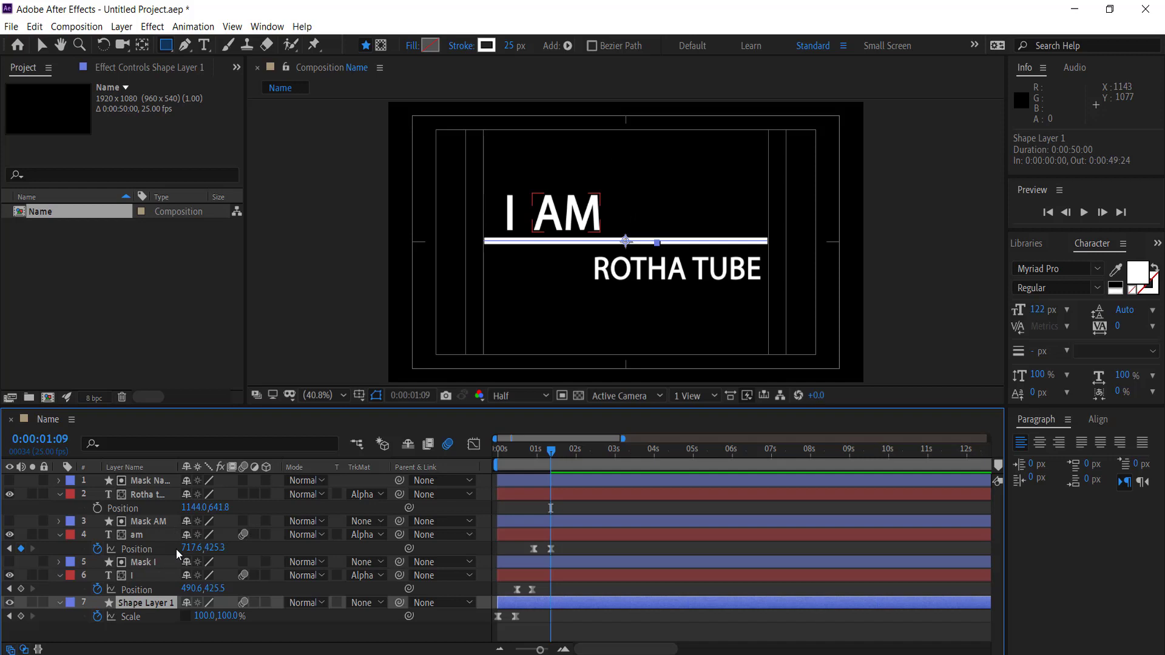
Animate the Rotha tube text's Position from 1144.0, 445.8 at 0:00:01:09 to 1144.0, 641.8 just before 0:00:02:00
left_click(96, 509)
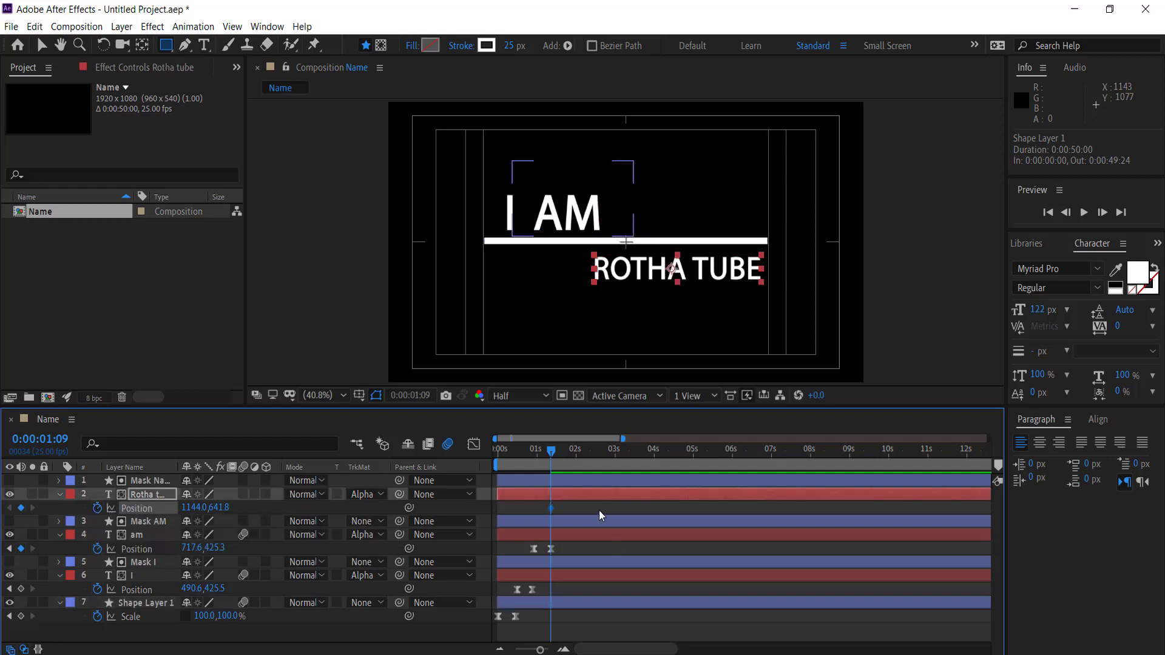
left_click_drag(549, 509, 577, 508)
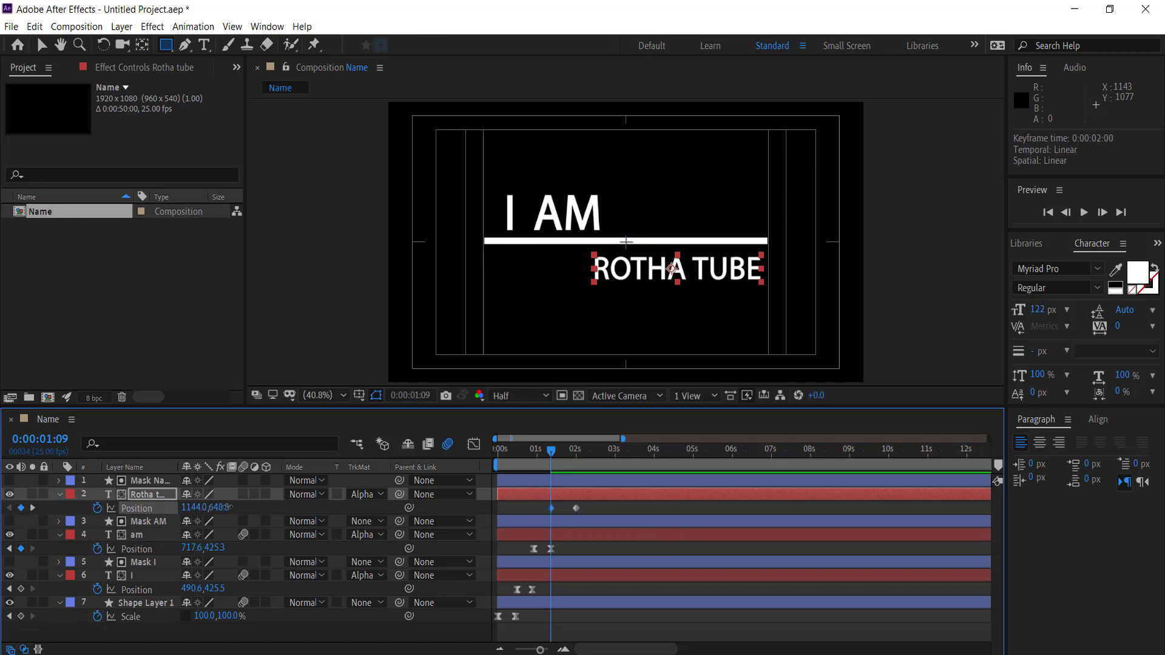
left_click_drag(228, 507, 78, 495)
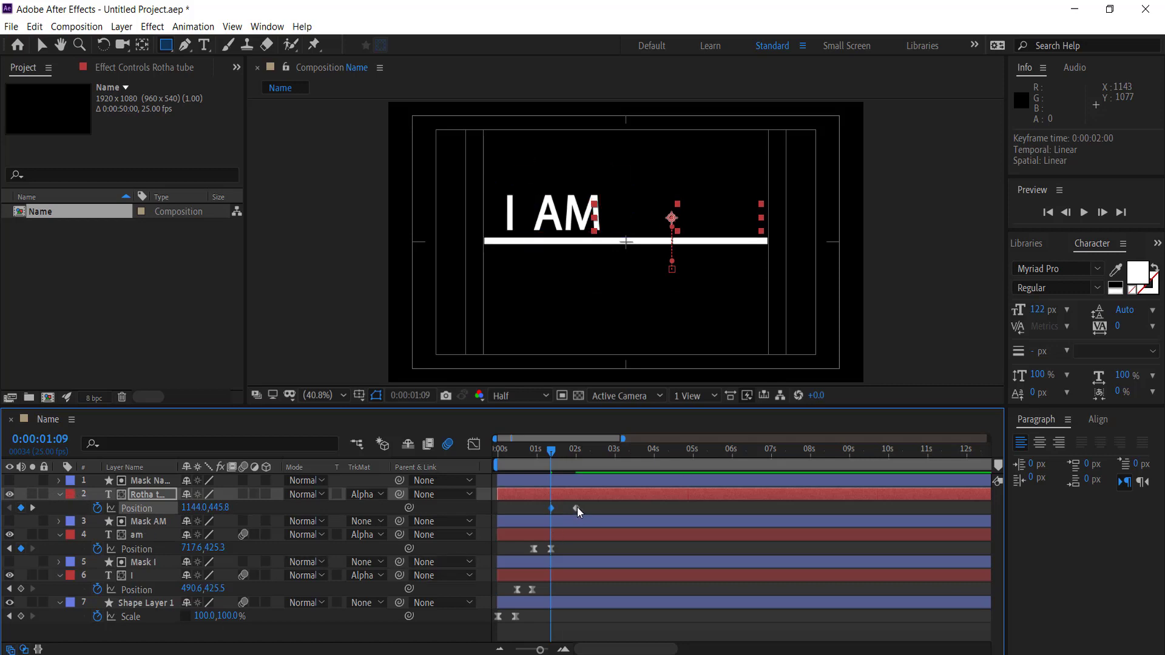
left_click_drag(576, 508, 569, 508)
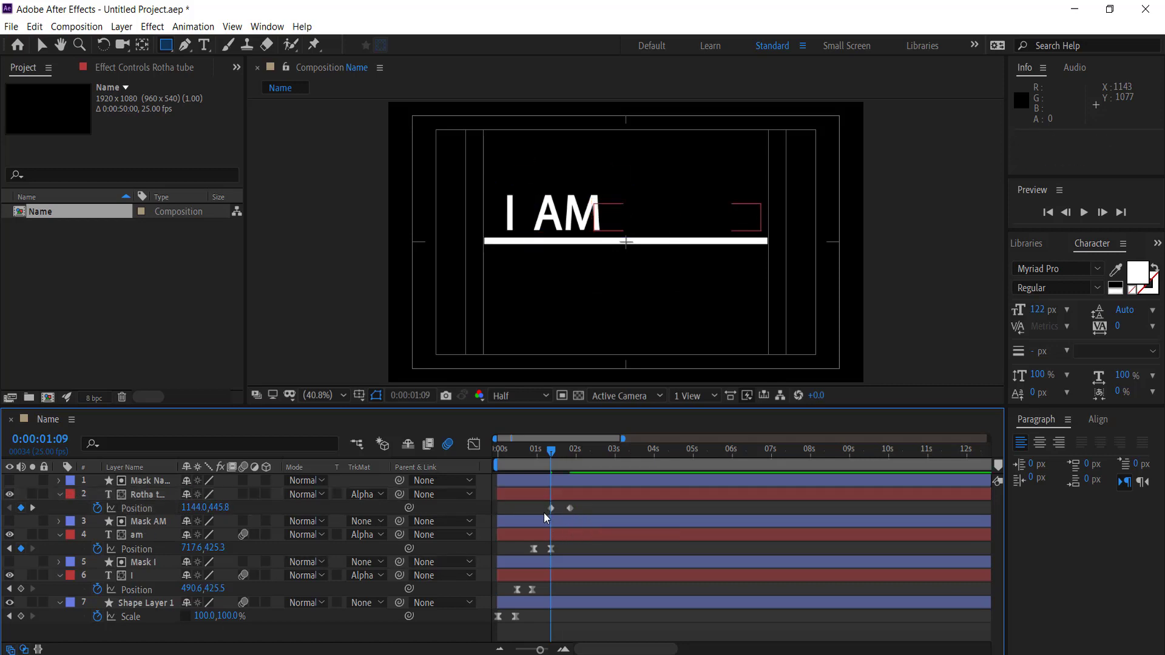
Apply Easy Ease to both Position keyframes of the Rotha tube layer
right_click(547, 506)
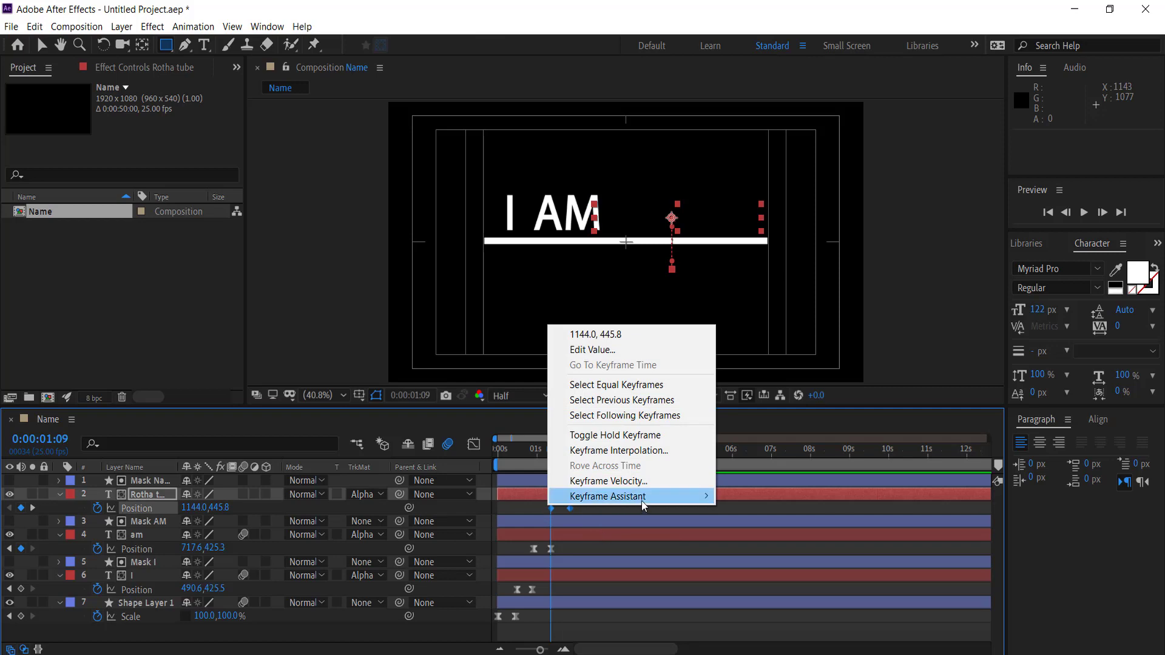
mouse_move(714, 494)
left_click(758, 543)
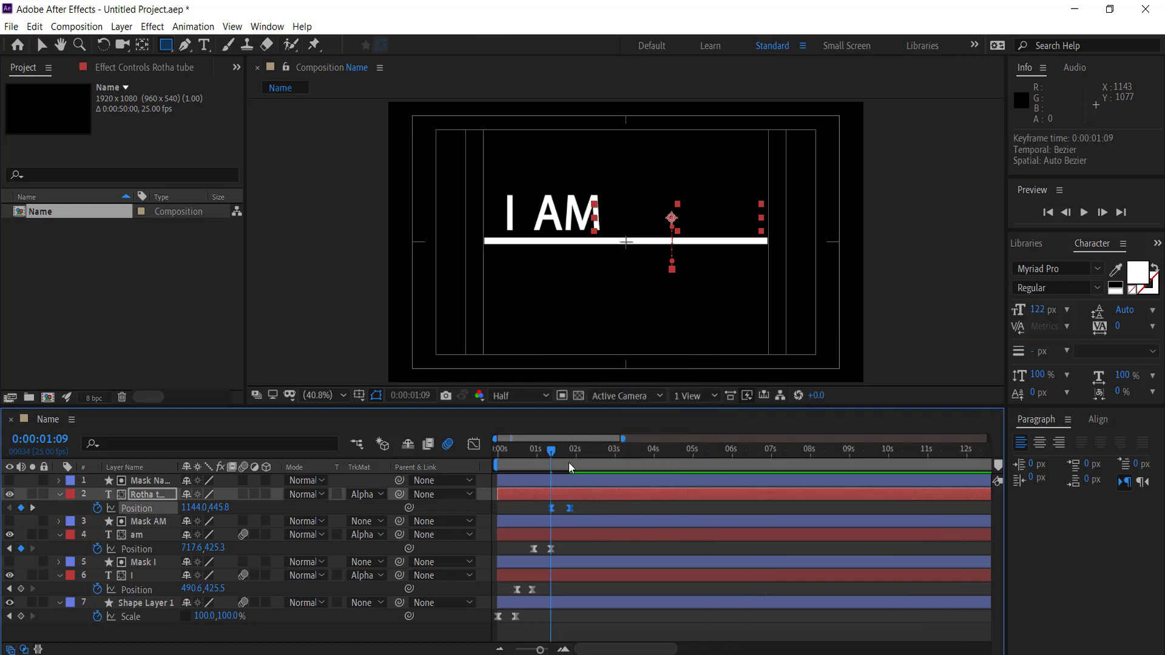
Enable motion blur on the Rotha tube layer and preview the whole animation from the start
key("Home")
key("space")
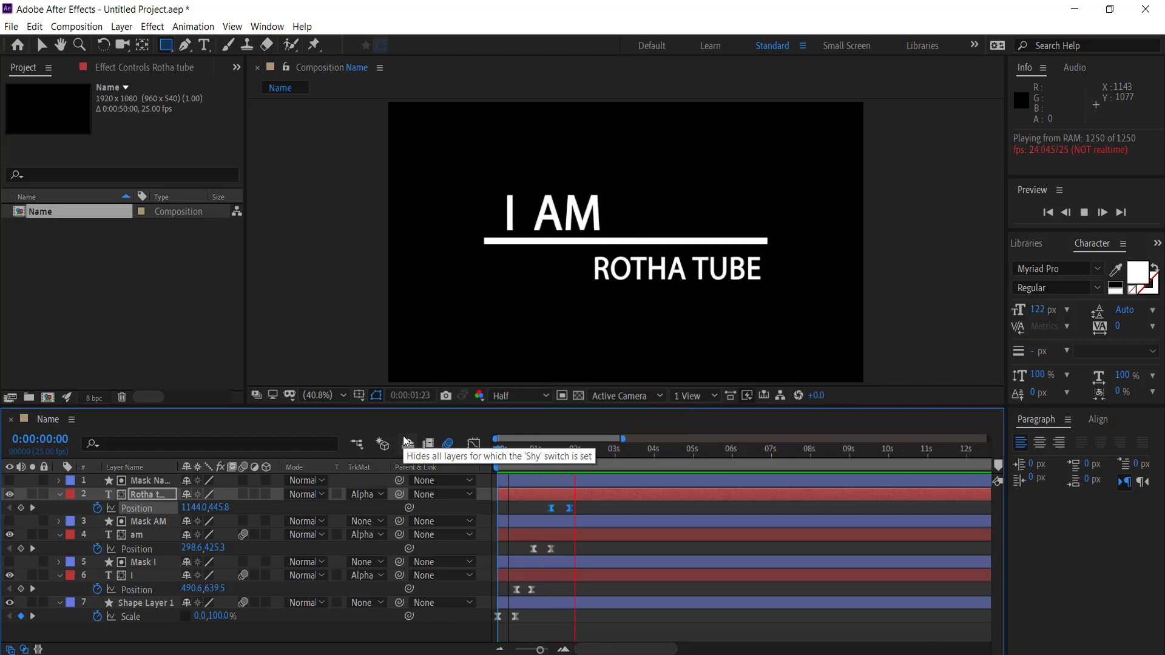
key("space")
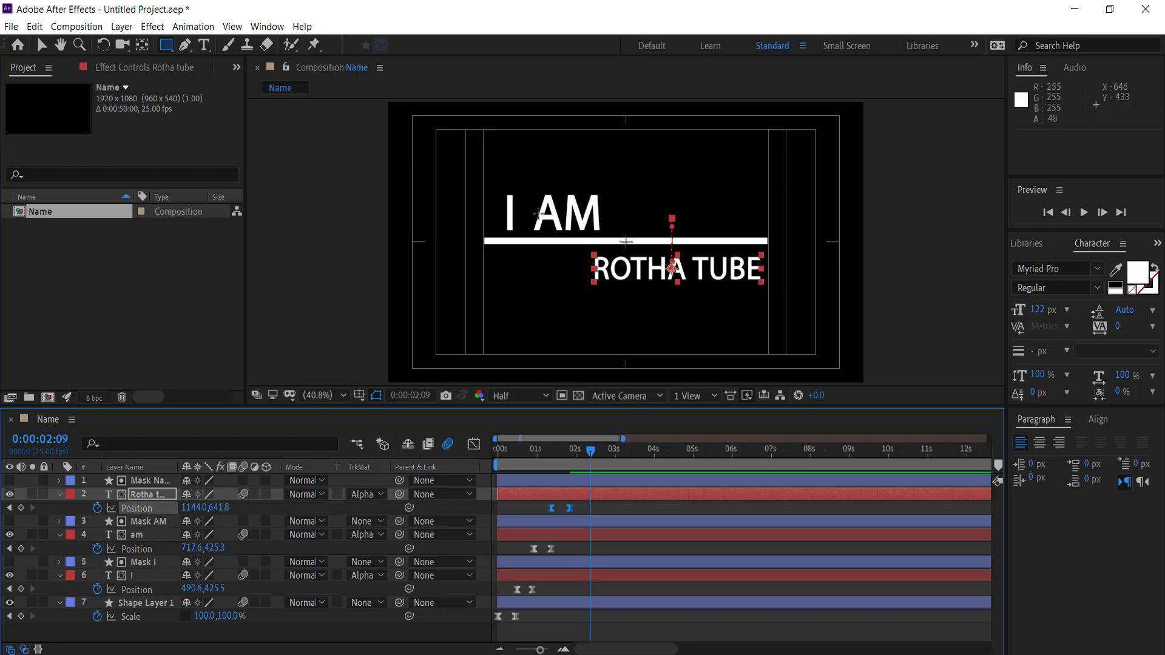
key("Home")
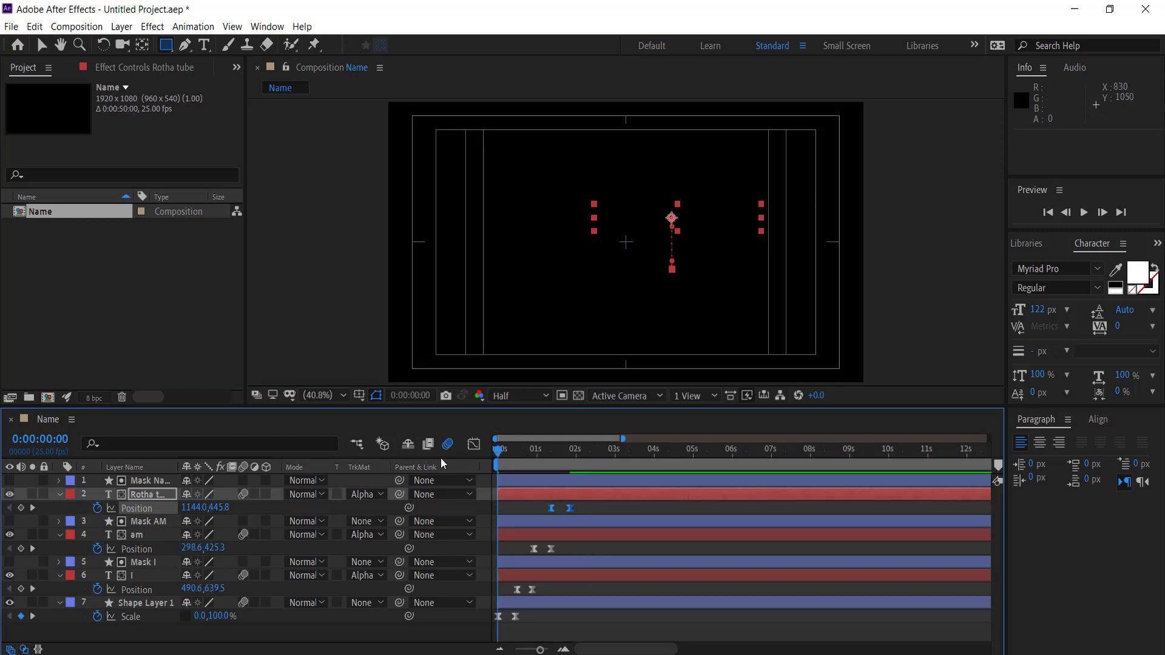
key("space")
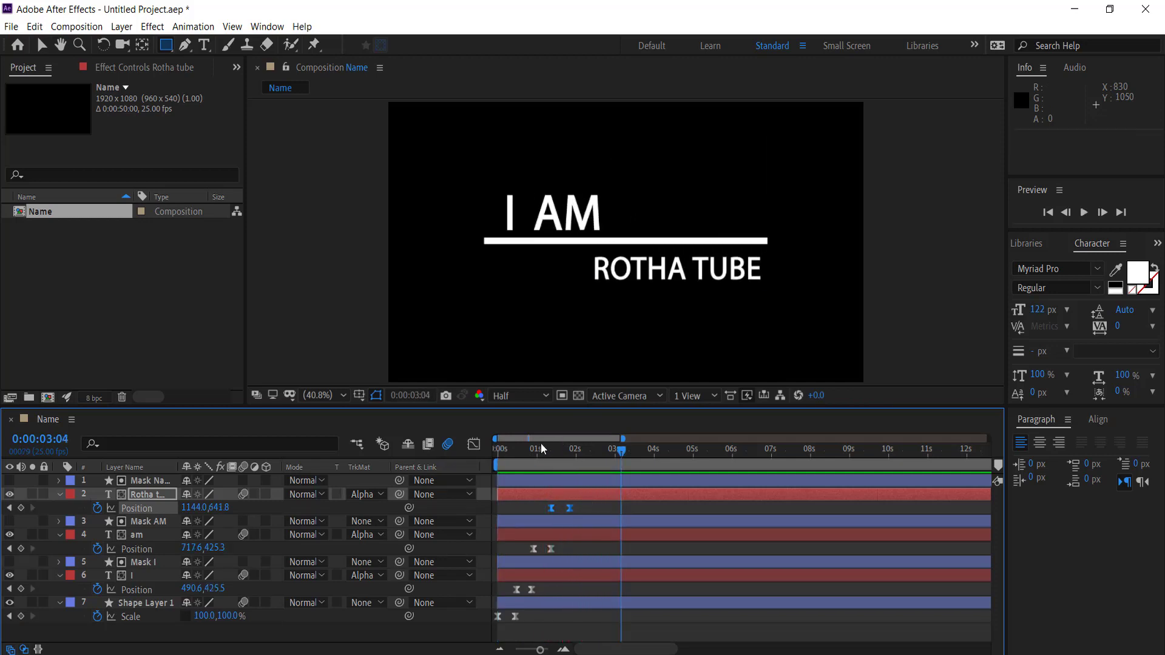
key("space")
key("space")
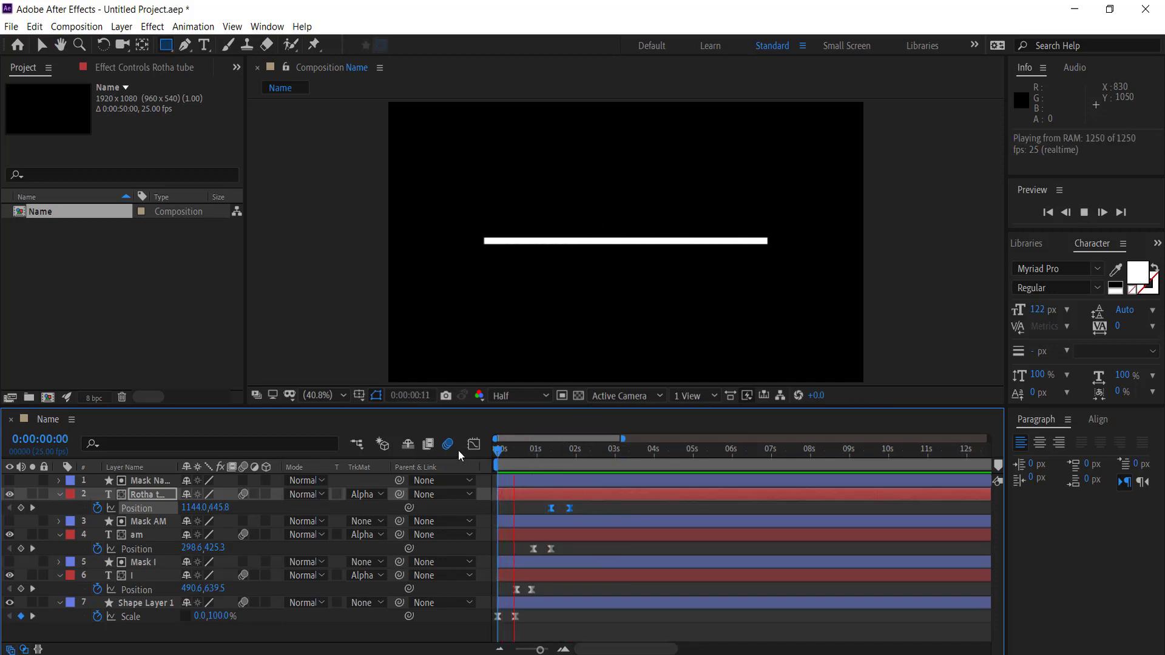
key("space")
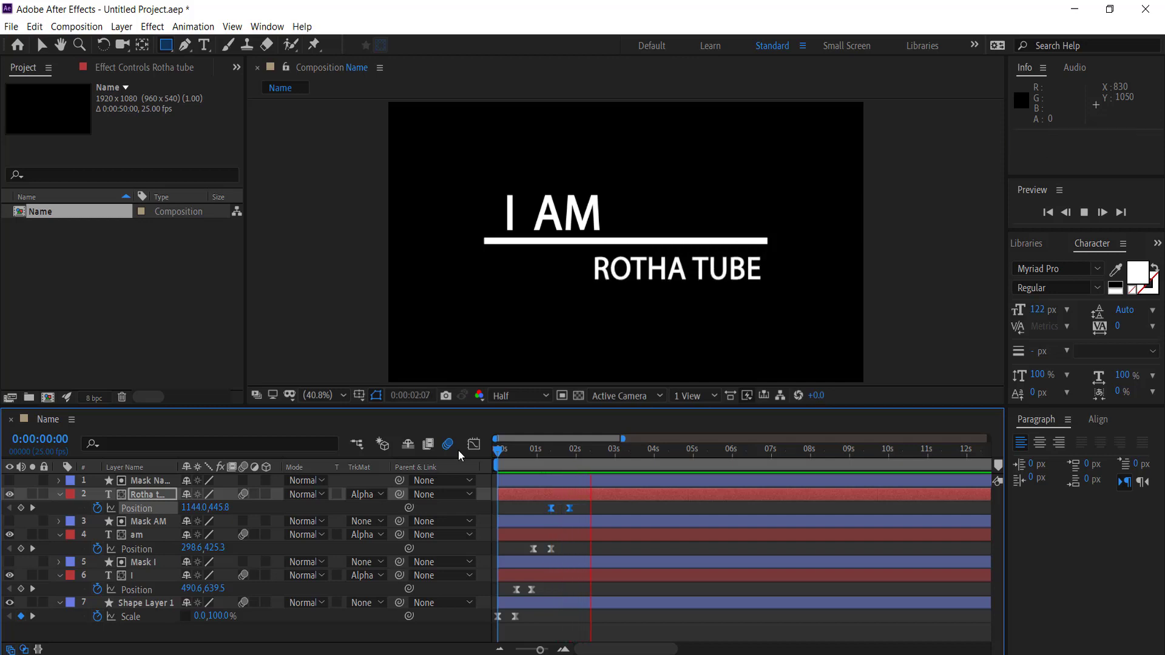
Reshape the speed graph of the Rotha tube layer's Position keyframes so the motion peaks early and slows gradually, and preview it
left_click_drag(589, 451, 581, 452)
left_click(573, 509)
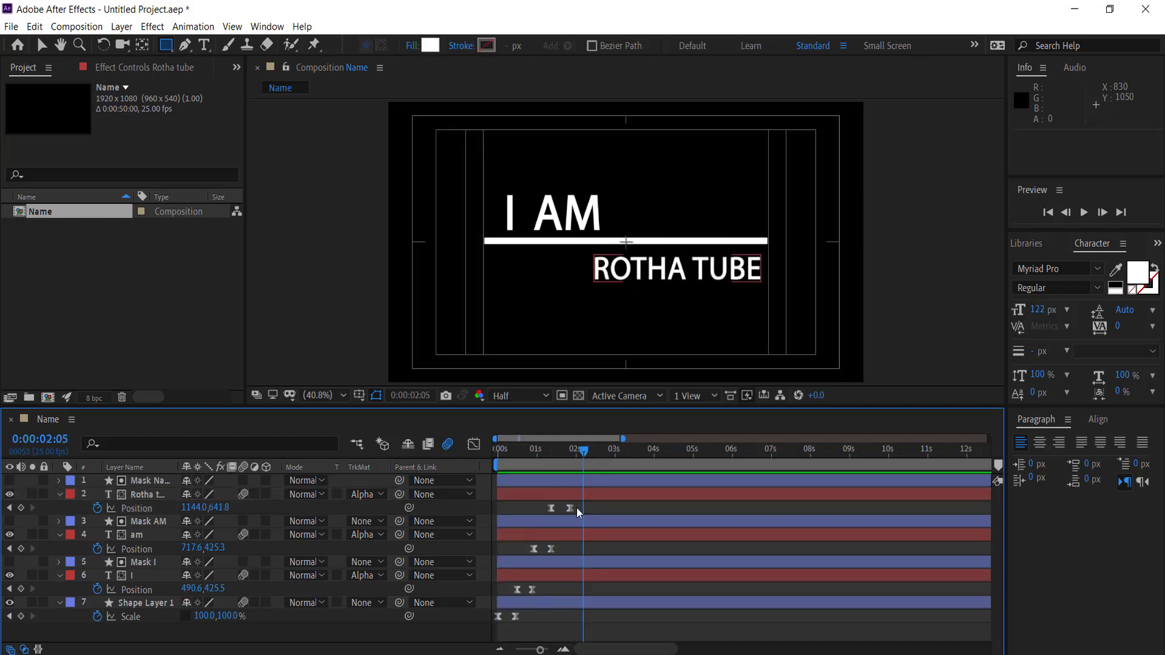
left_click_drag(576, 508, 545, 511)
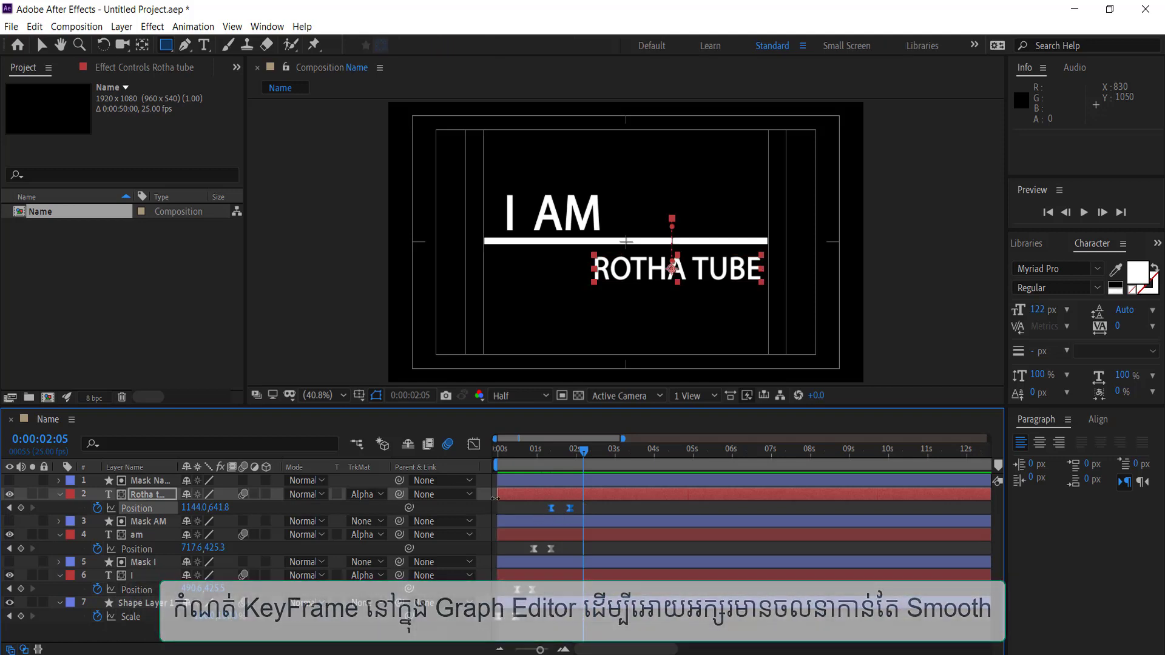
left_click(473, 445)
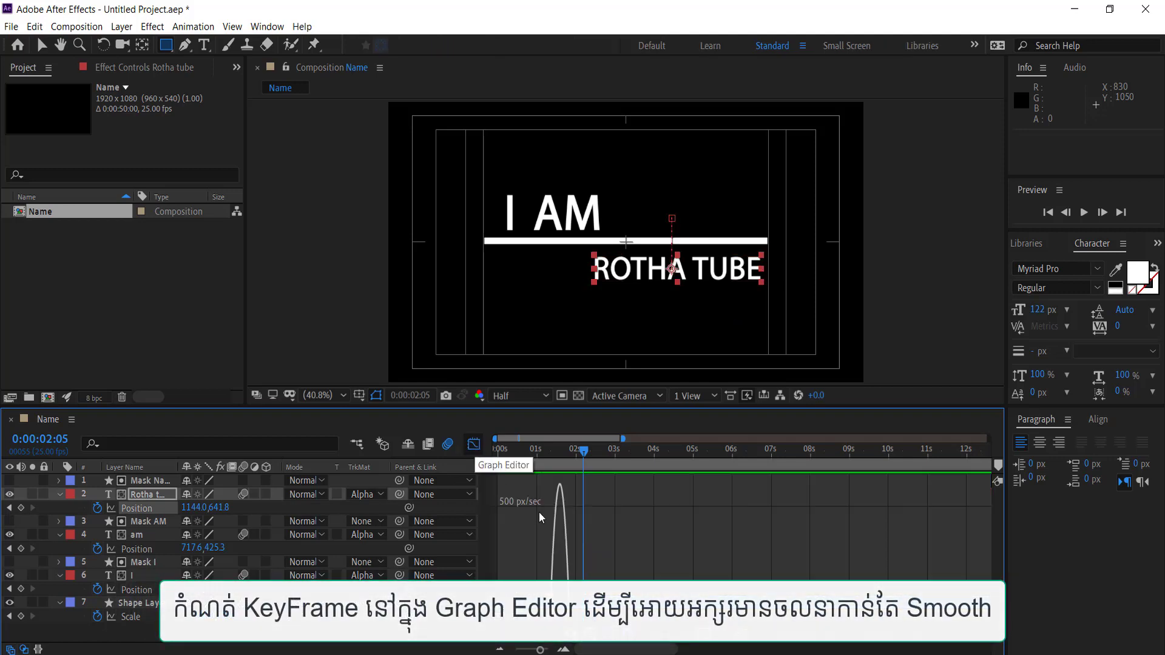
left_click_drag(568, 619, 526, 606)
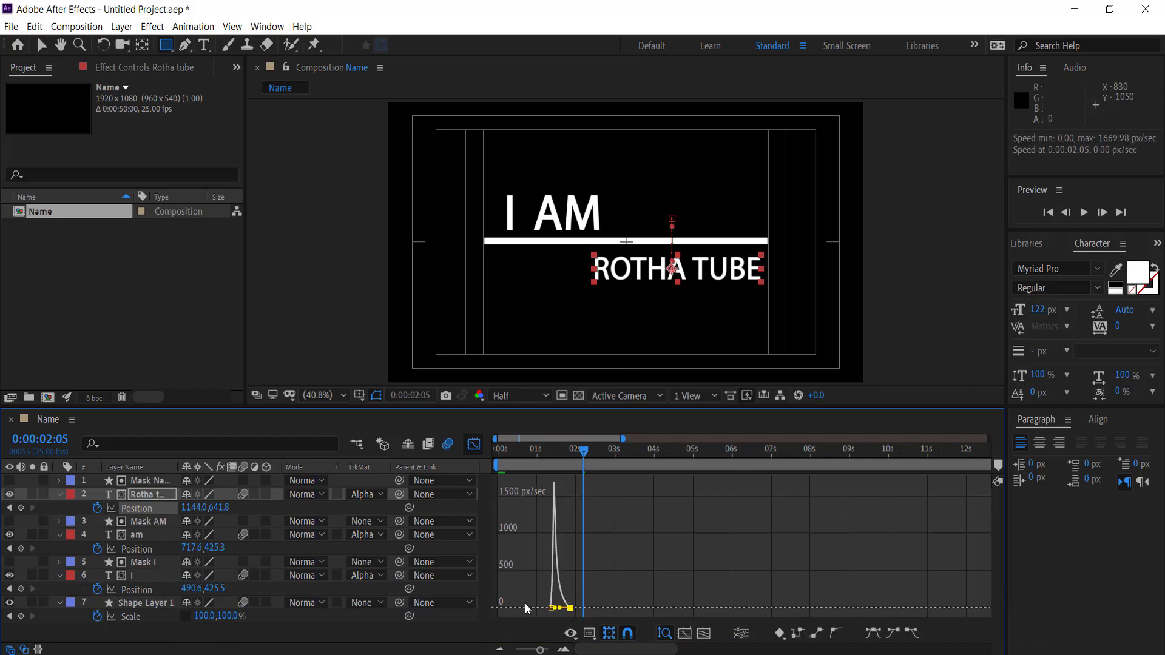
left_click(473, 445)
left_click(539, 453)
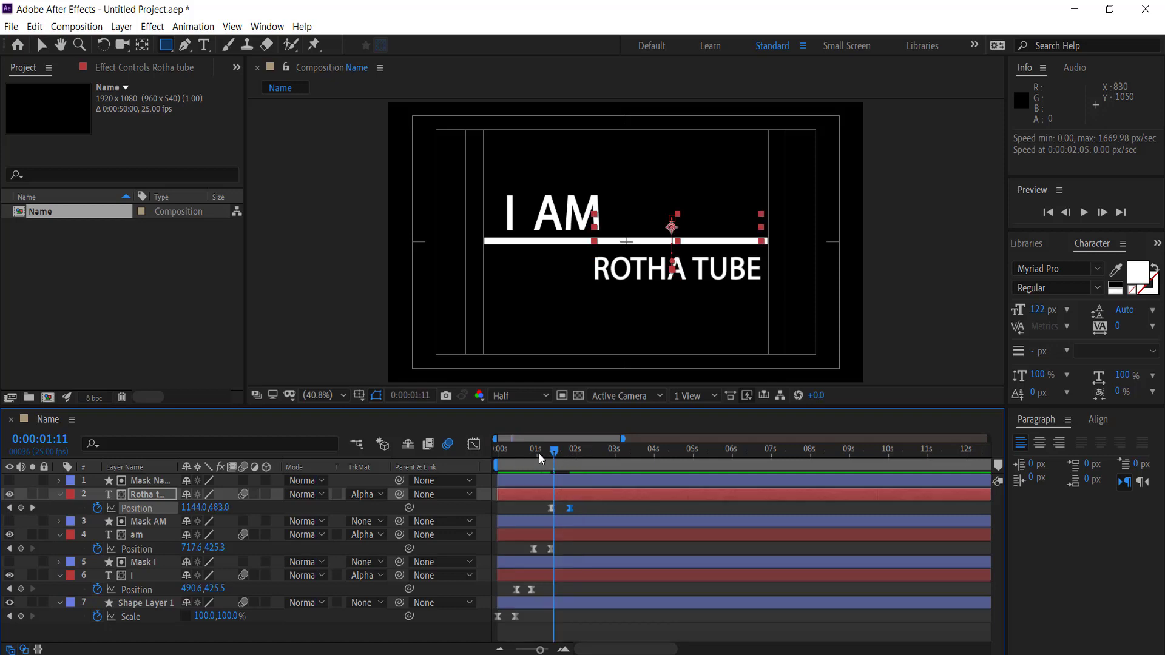
key("space")
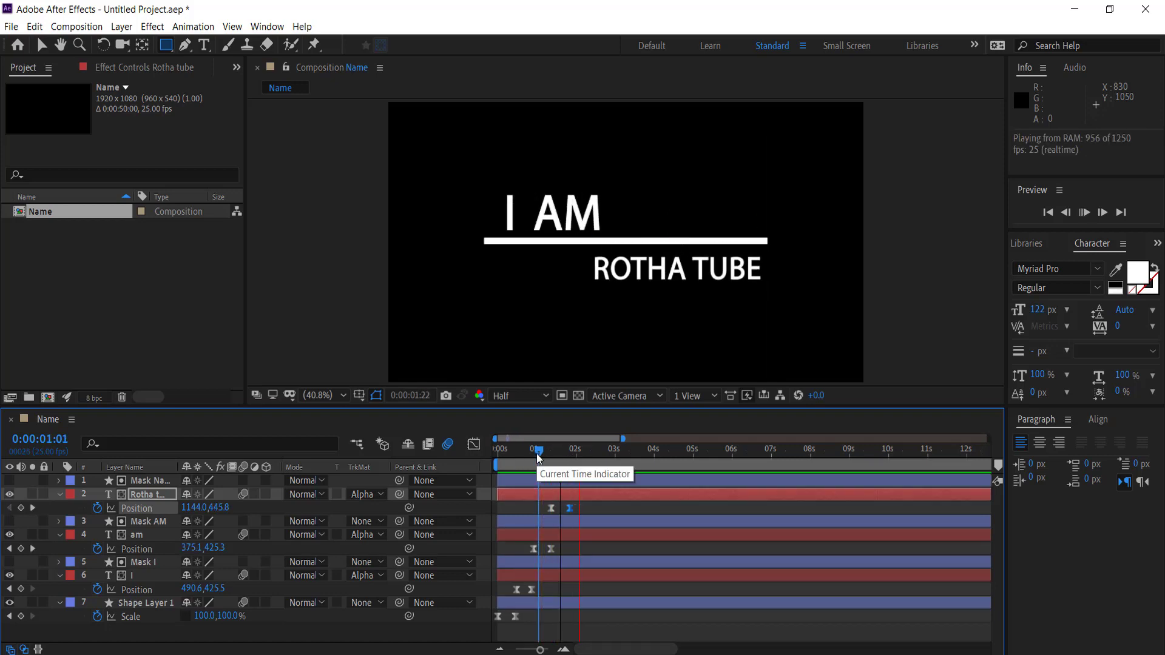
Reshape the speed graph of the am layer's Position keyframes into an early peak with a long ease-out
left_click_drag(578, 542, 527, 552)
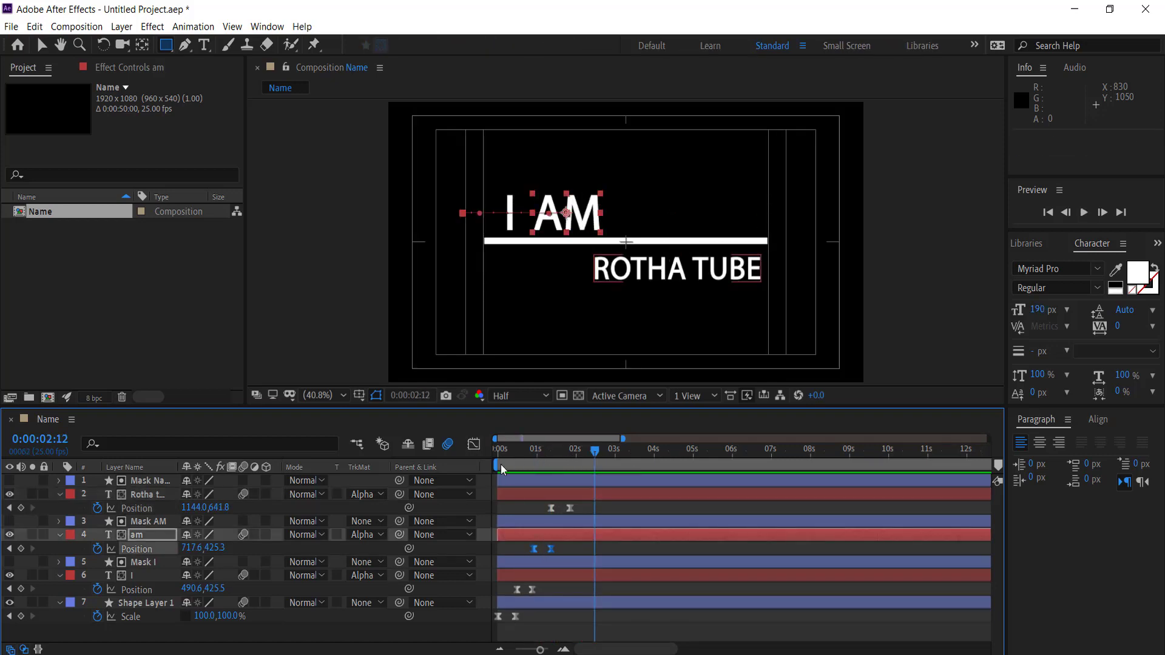
left_click(473, 445)
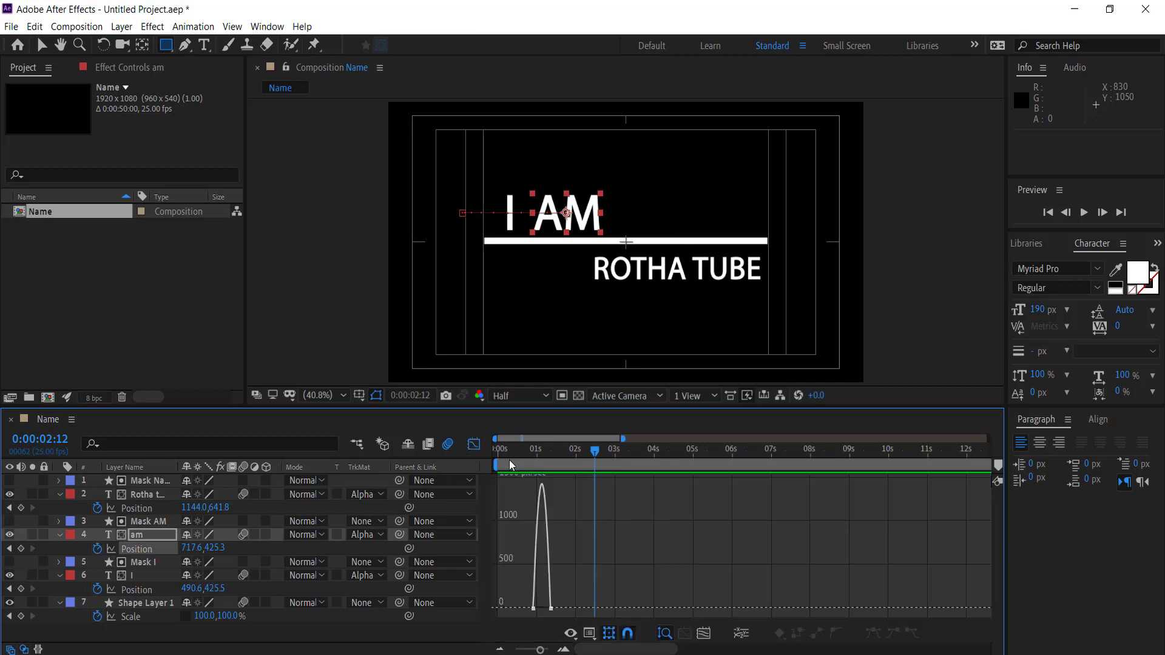
left_click(549, 608)
left_click_drag(523, 610, 485, 606)
left_click(474, 445)
Give the I layer's Position speed graph an early peak with a long ease-out and preview the animation from the start
left_click(474, 445)
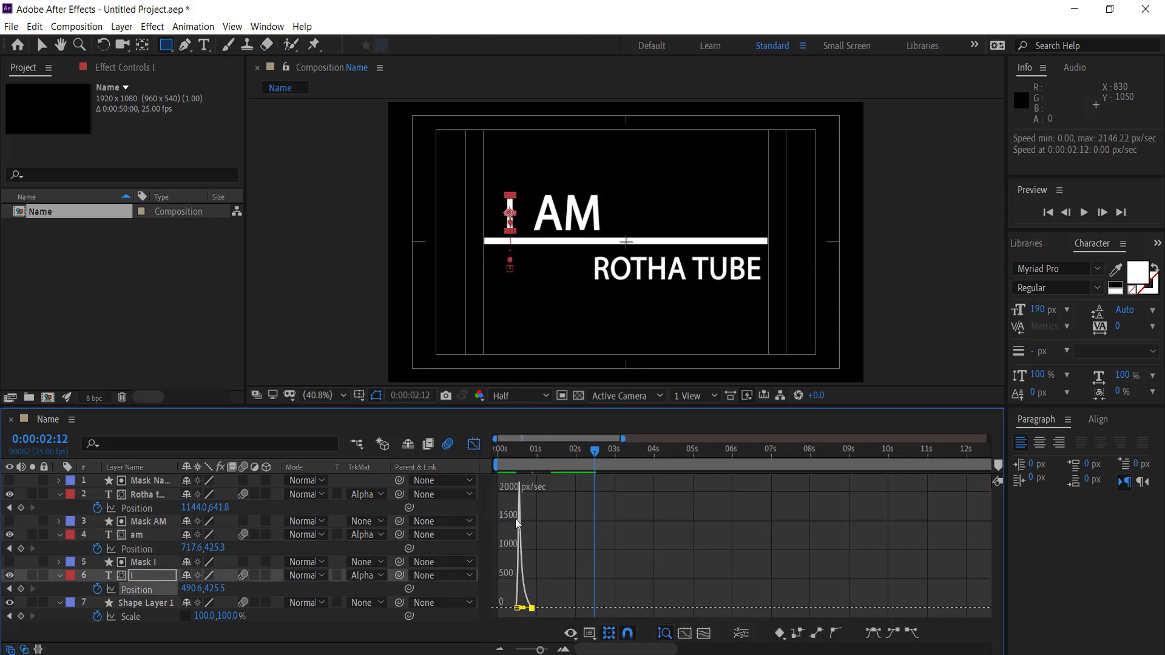
left_click_drag(516, 450, 420, 455)
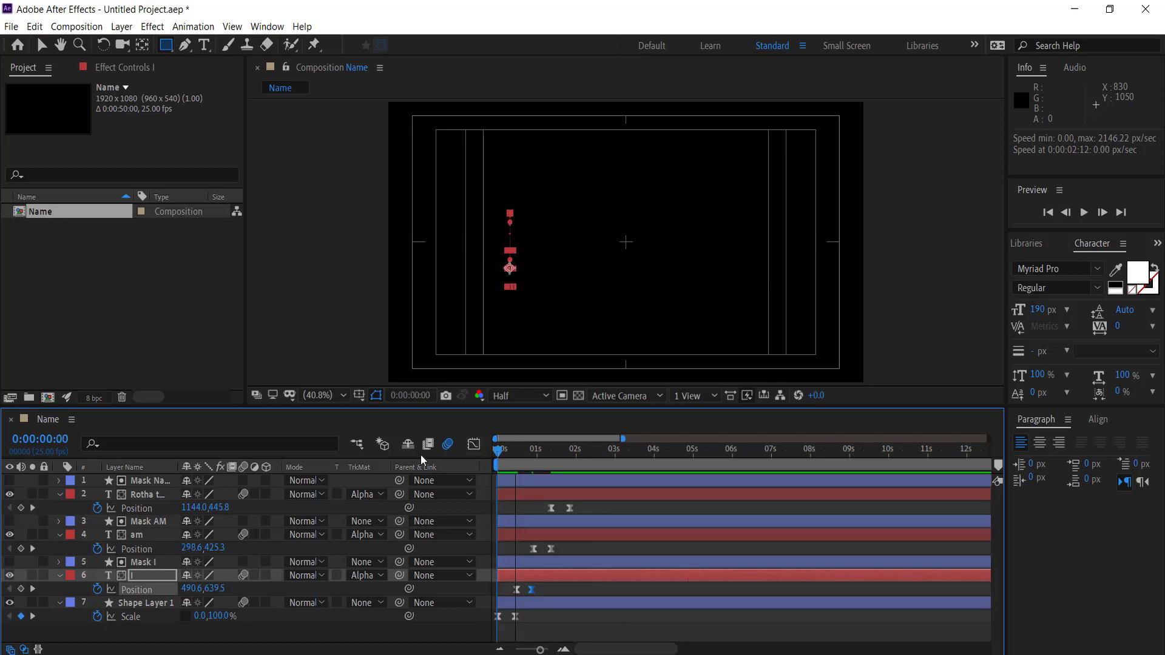
key("space")
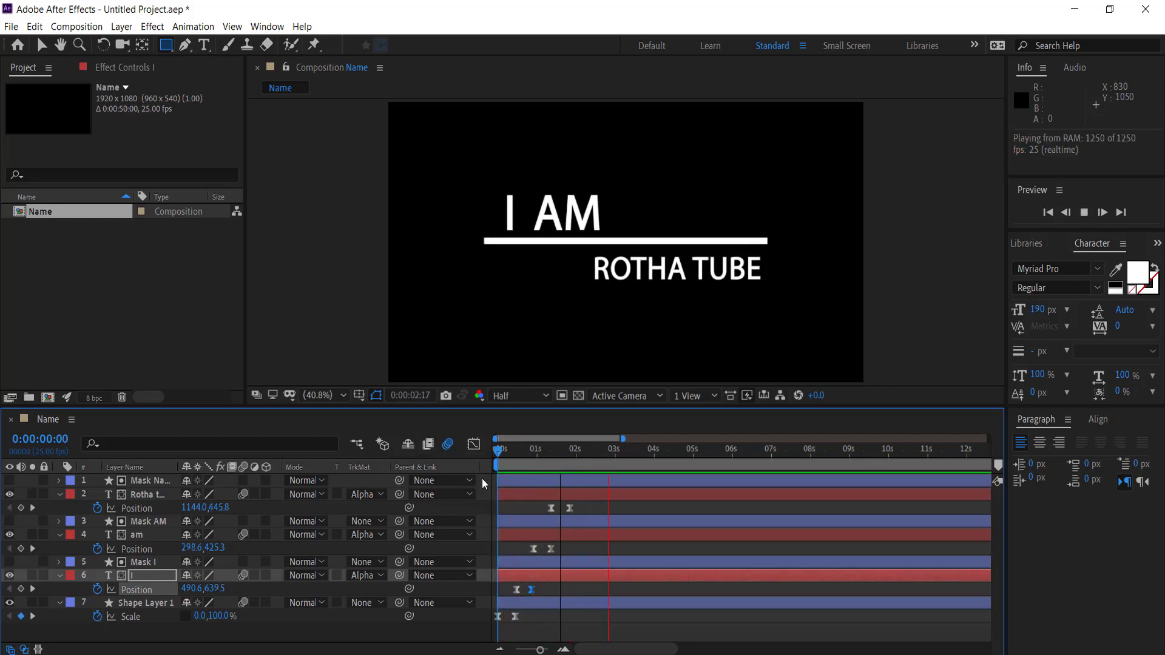
key("space")
End the work area at 0:00:02:06 and trim the composition to the work area
left_click_drag(583, 449, 578, 458)
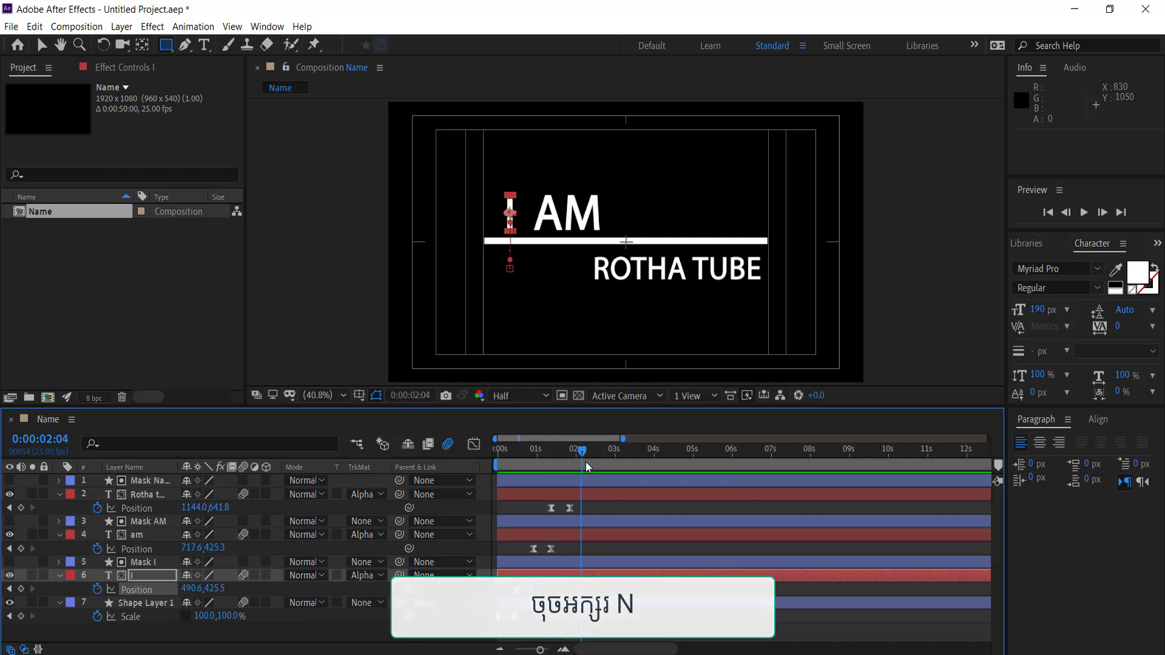
key("n")
right_click(573, 464)
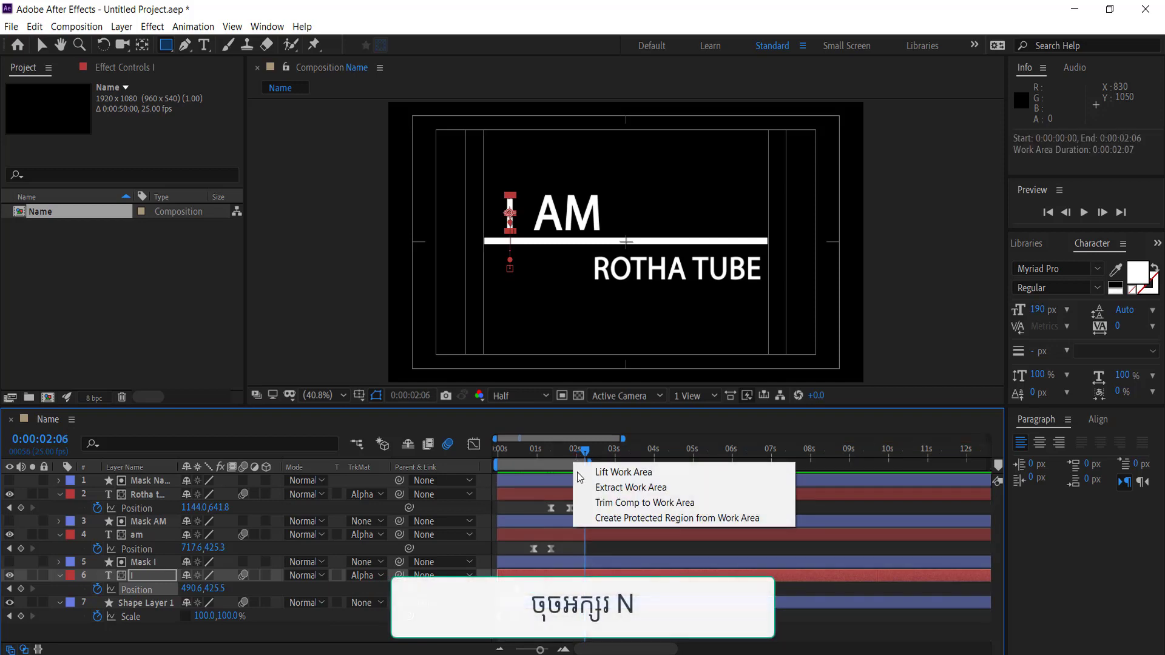
left_click(600, 502)
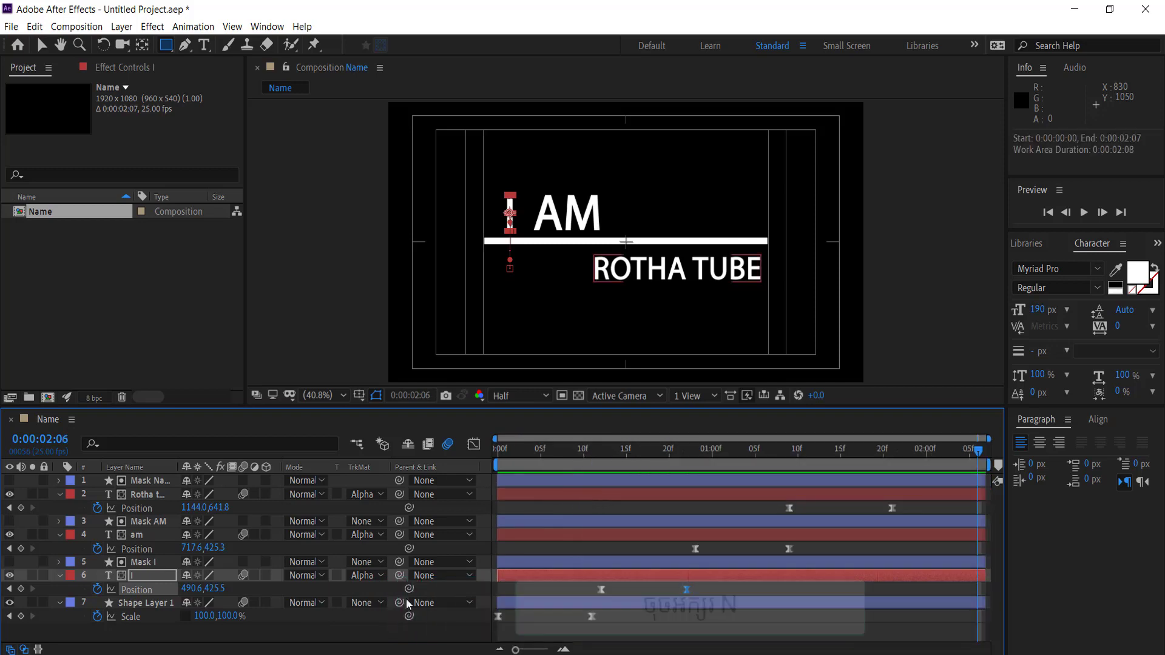
Create a 1920 x 1080 px background solid in bright cyan 00C4FF
right_click(126, 631)
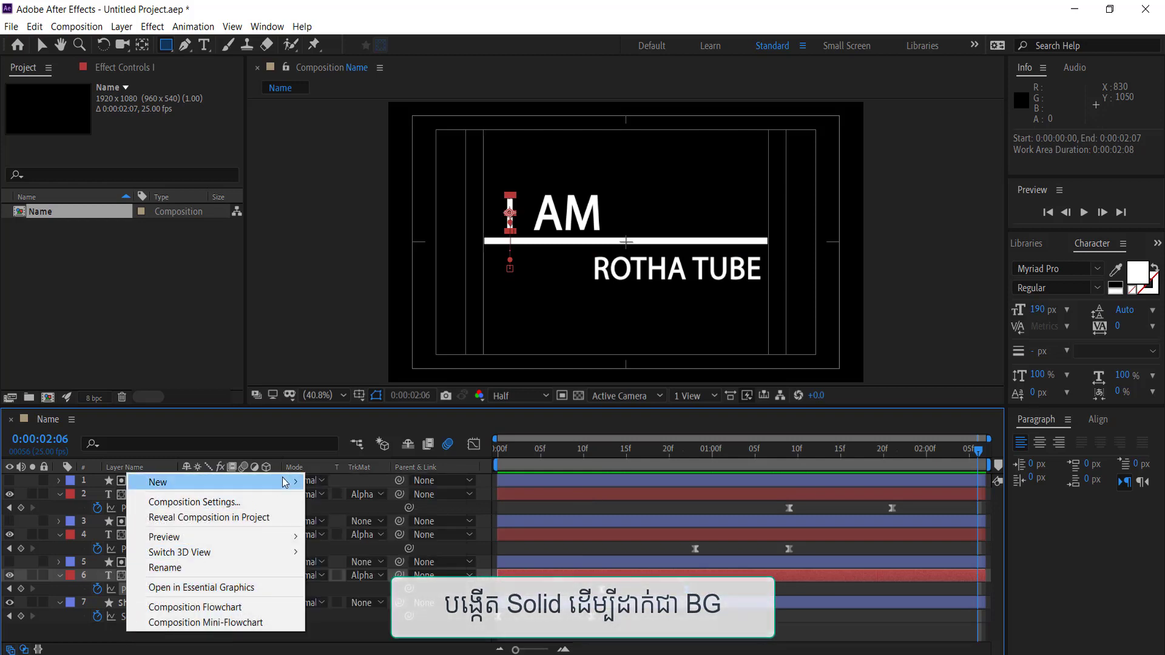
left_click(338, 517)
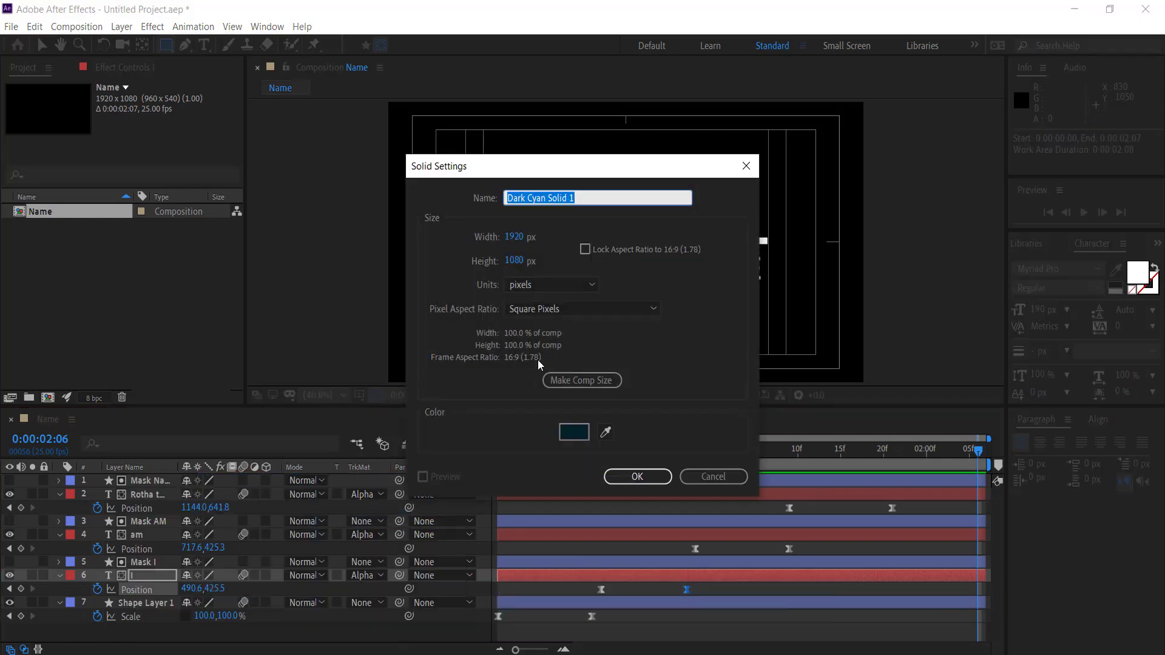
left_click(573, 431)
left_click(536, 284)
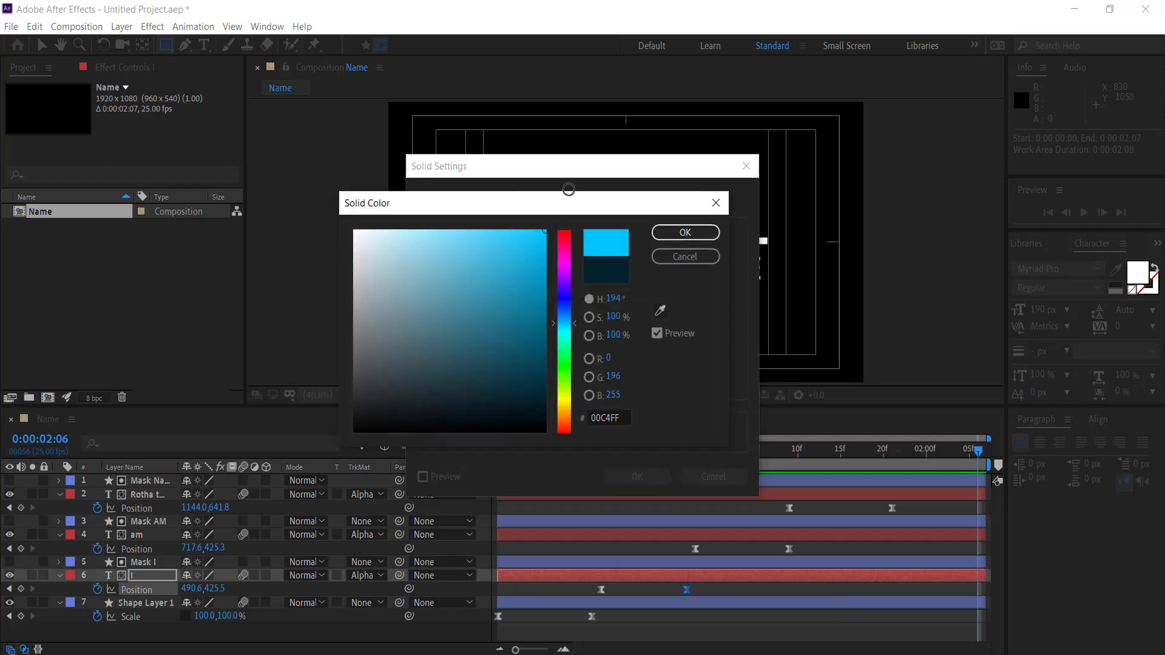
left_click(685, 233)
left_click(658, 481)
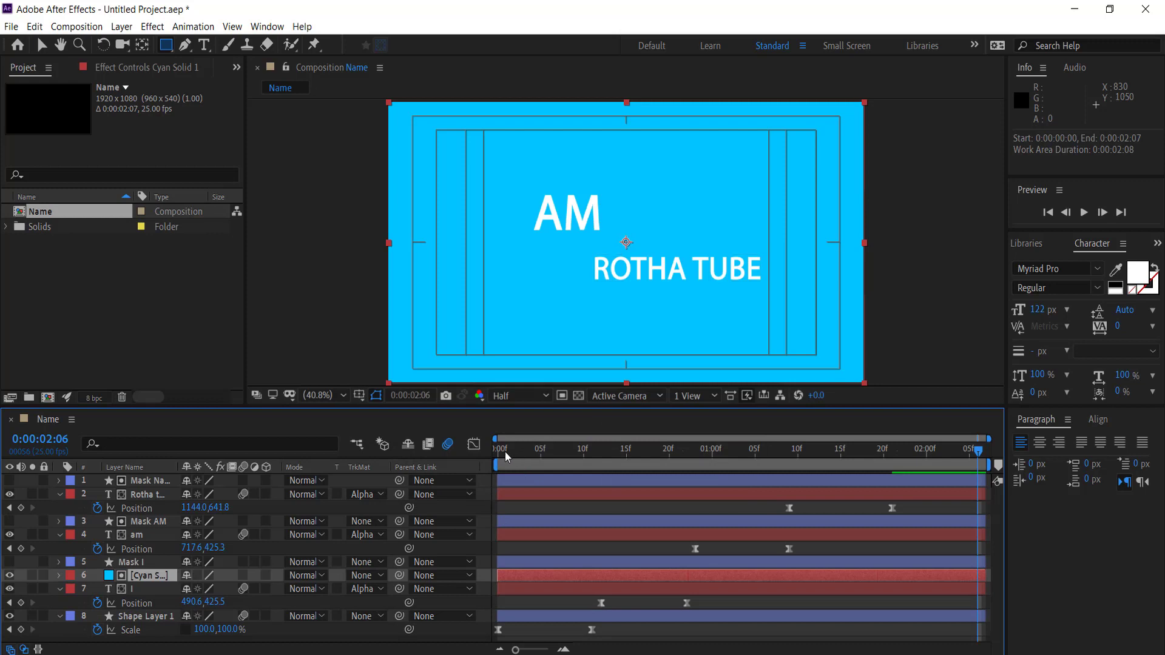
Preview the animation with the cyan solid and move the solid beneath all other layers
left_click(507, 456)
key("space")
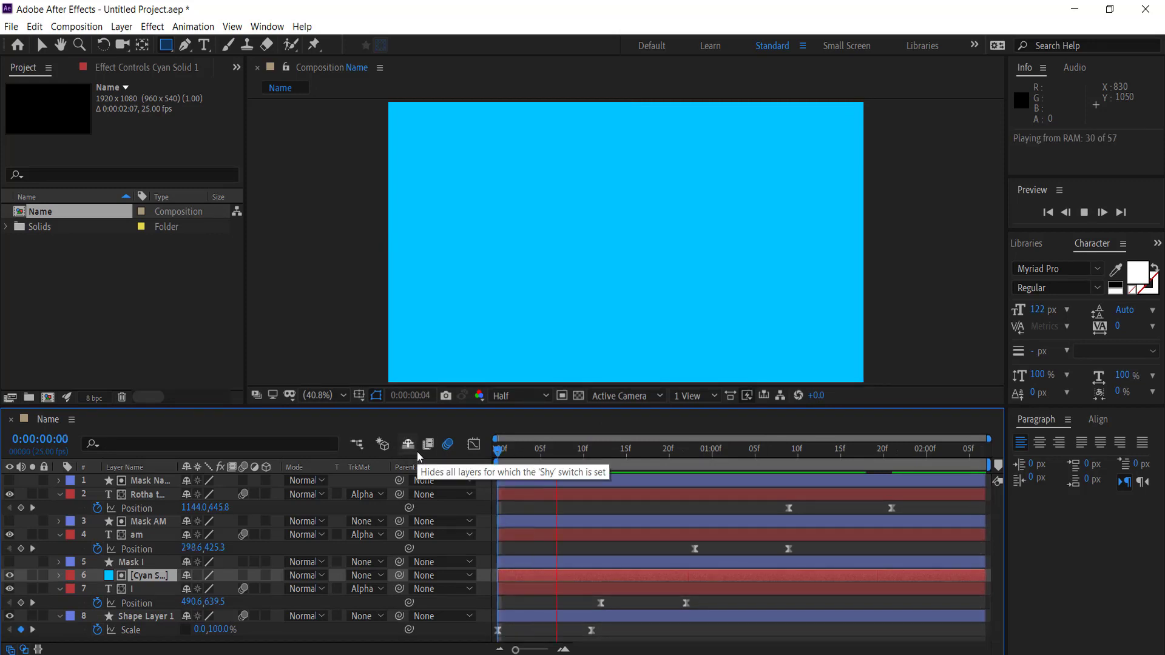
key("space")
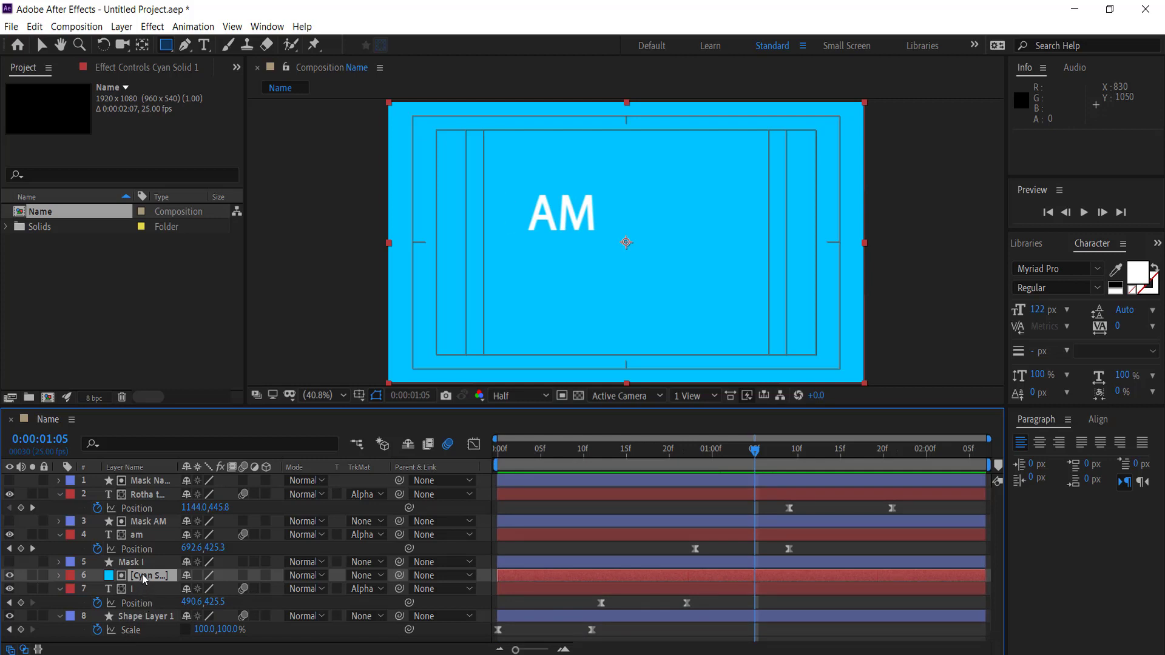
left_click_drag(148, 575, 145, 645)
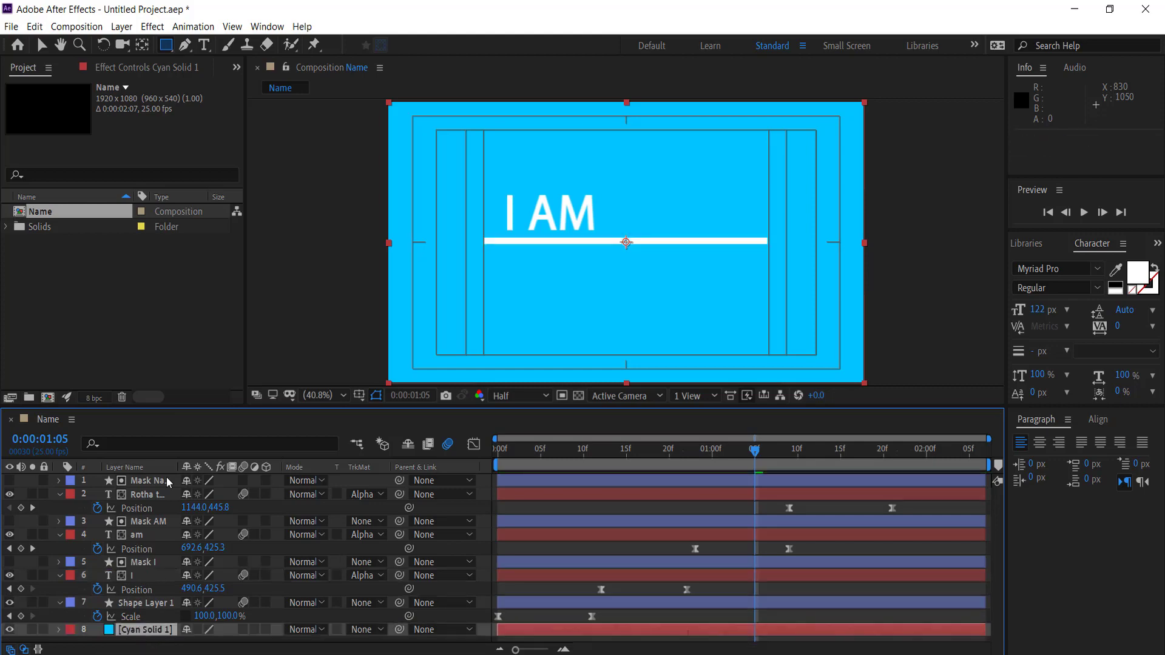
Change the background solid's color to blue 0096FF in its solid settings
left_click(121, 27)
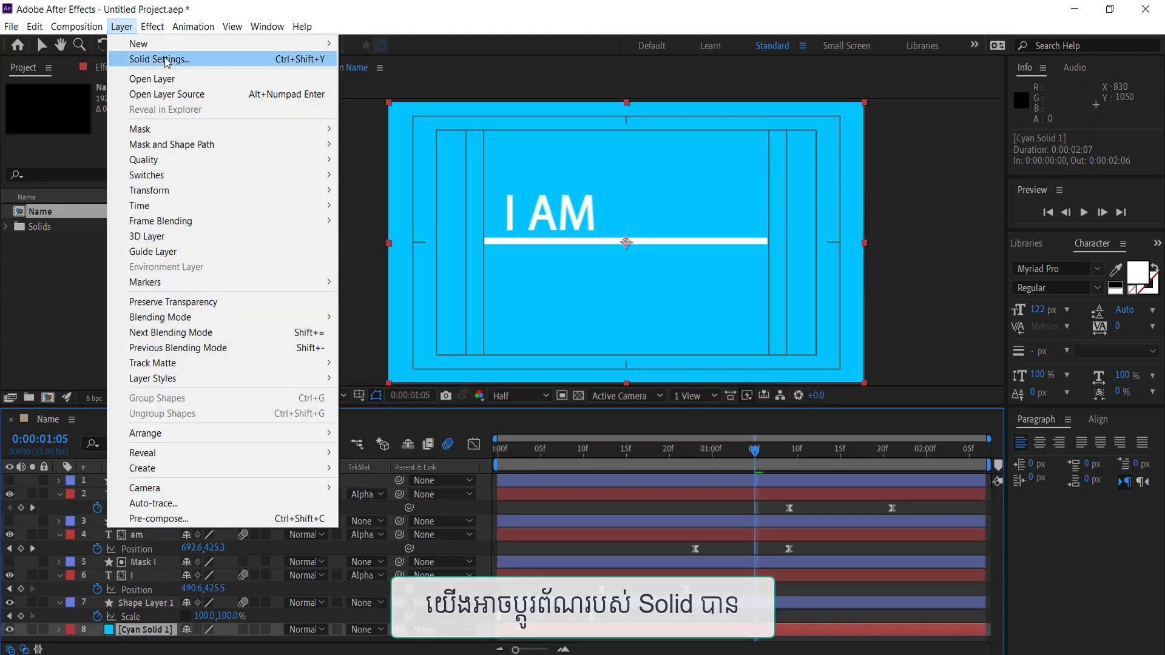
left_click(176, 59)
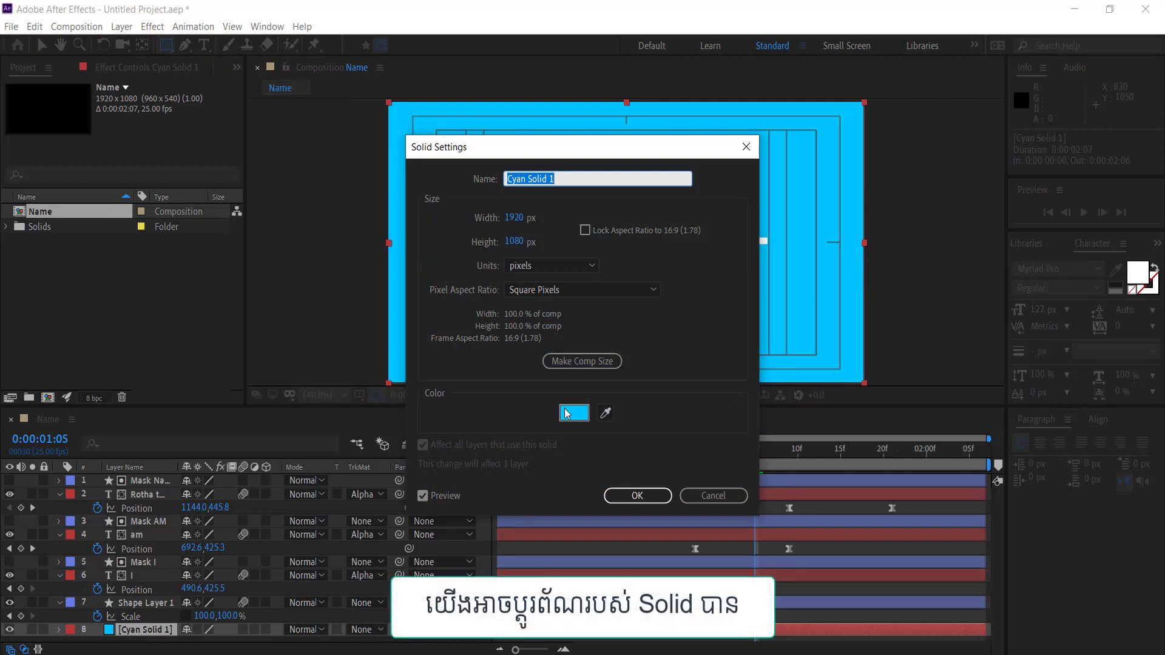
left_click(566, 414)
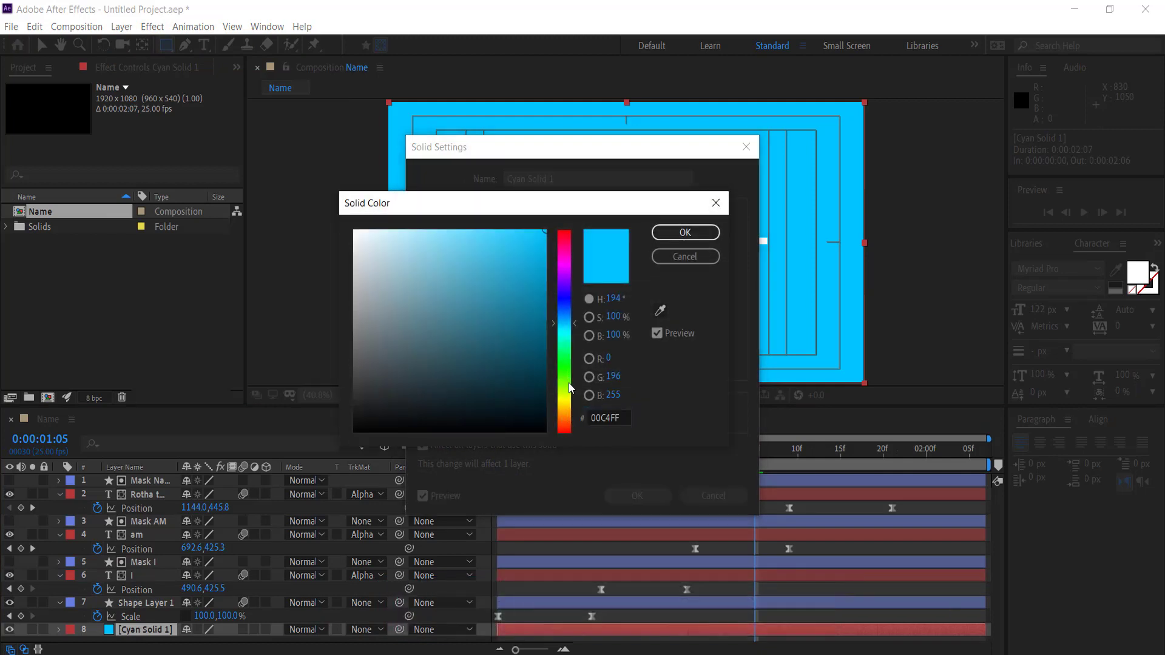
left_click_drag(569, 387, 564, 424)
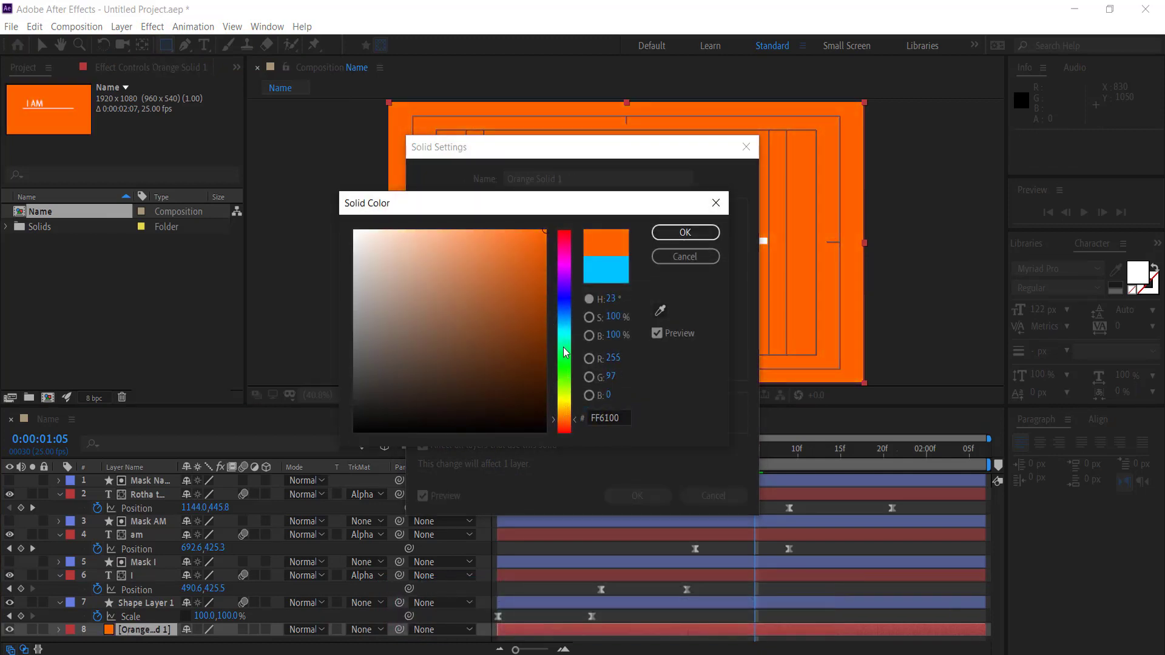
mouse_move(563, 347)
left_mouse_down()
mouse_move(562, 307)
mouse_move(567, 334)
left_mouse_up()
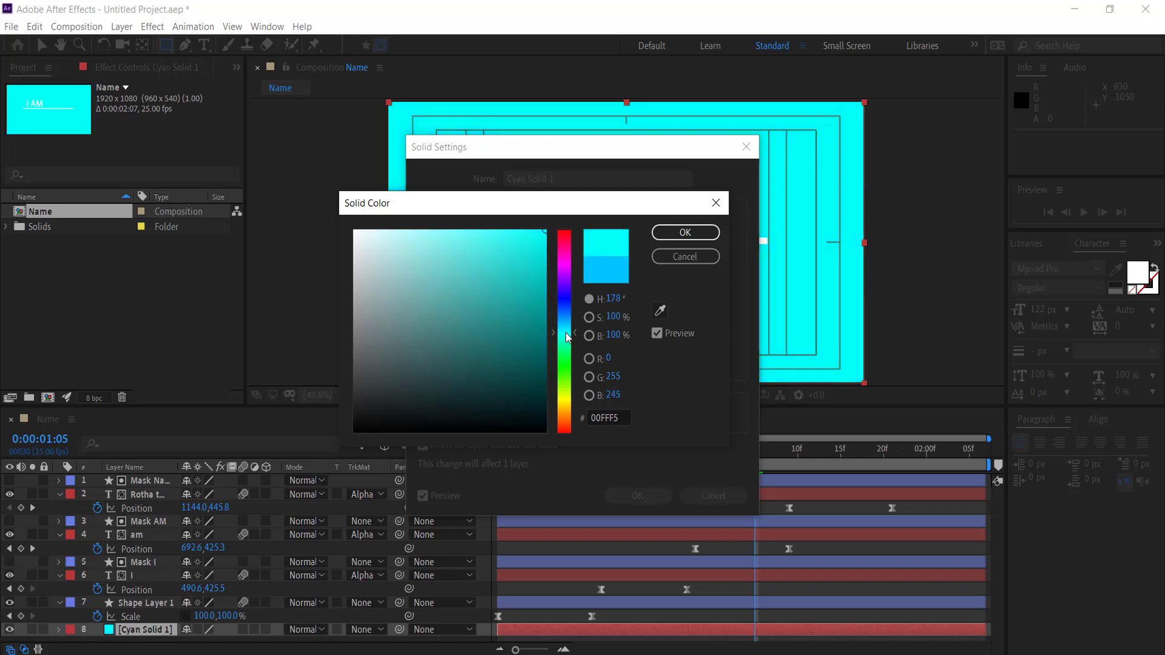
mouse_move(567, 335)
left_mouse_down()
mouse_move(566, 421)
mouse_move(565, 252)
mouse_move(566, 322)
left_mouse_up()
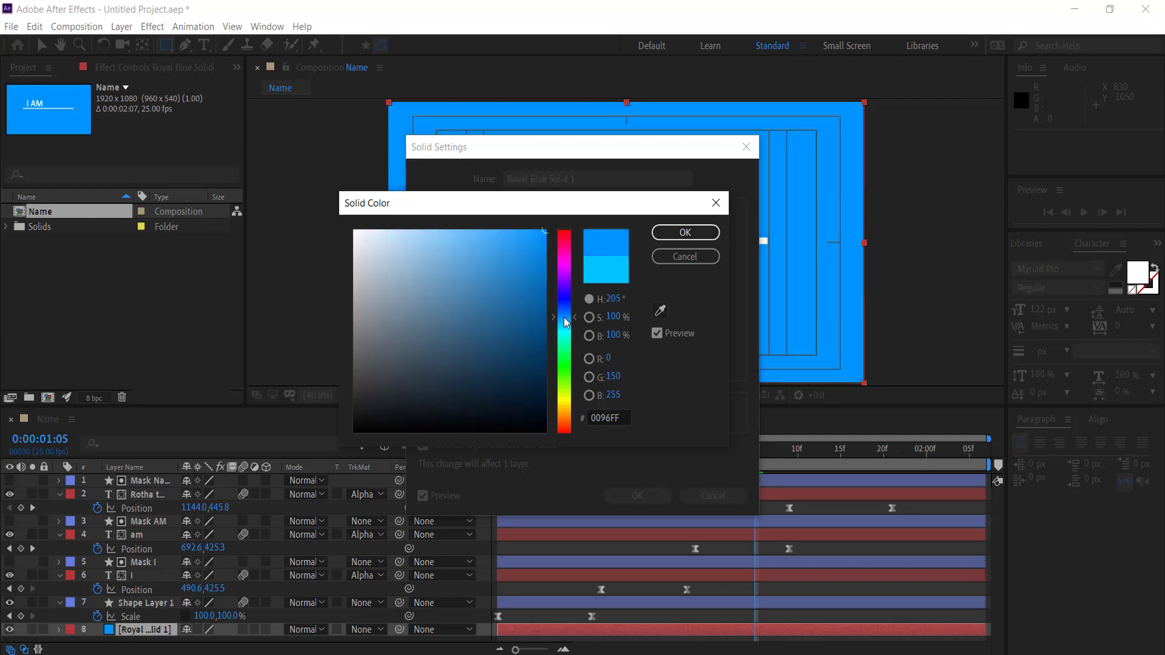
left_click(656, 232)
left_click(636, 497)
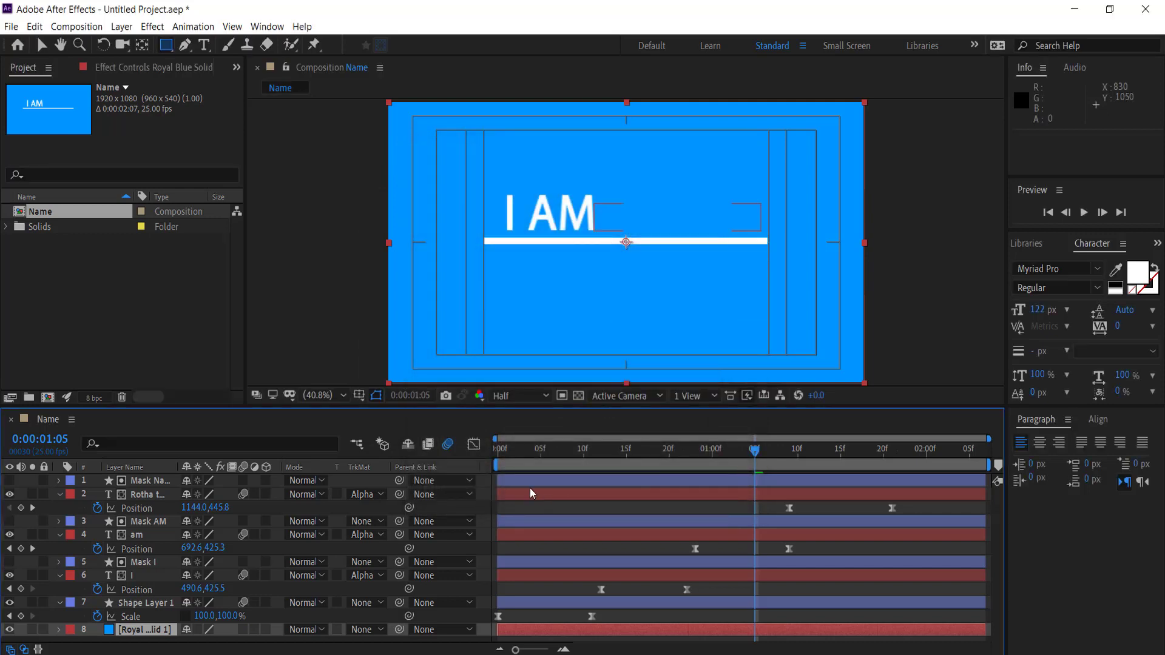
Preview the full animation from the start over the blue background, switch to the Selection tool and deselect the solid
left_click(501, 449)
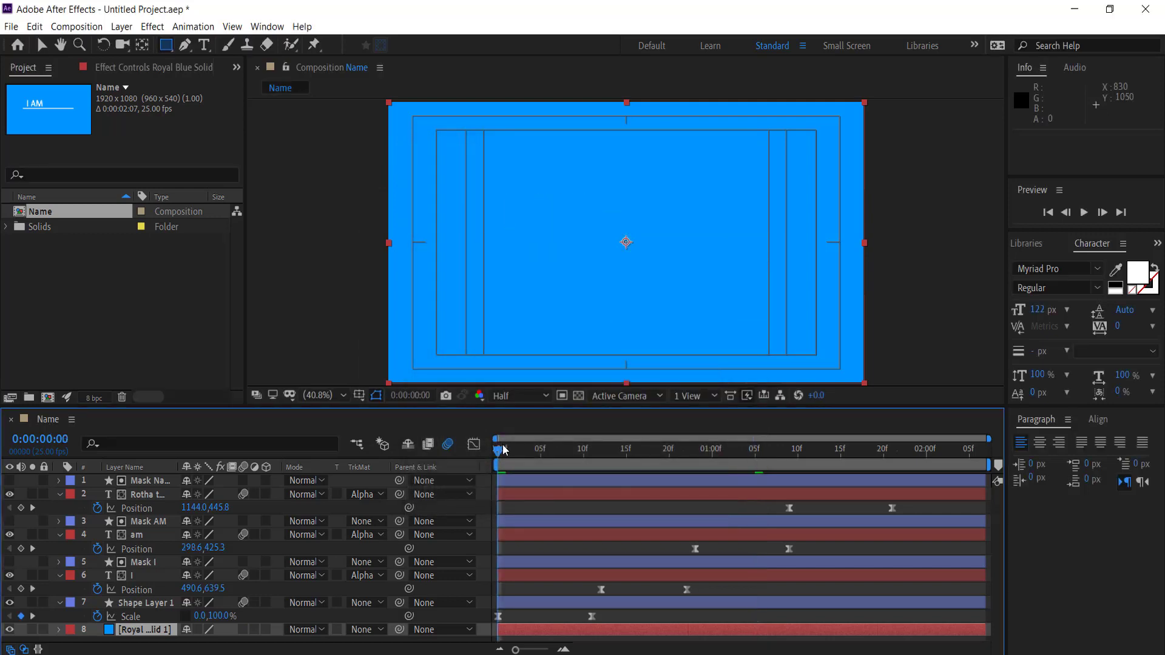
key("space")
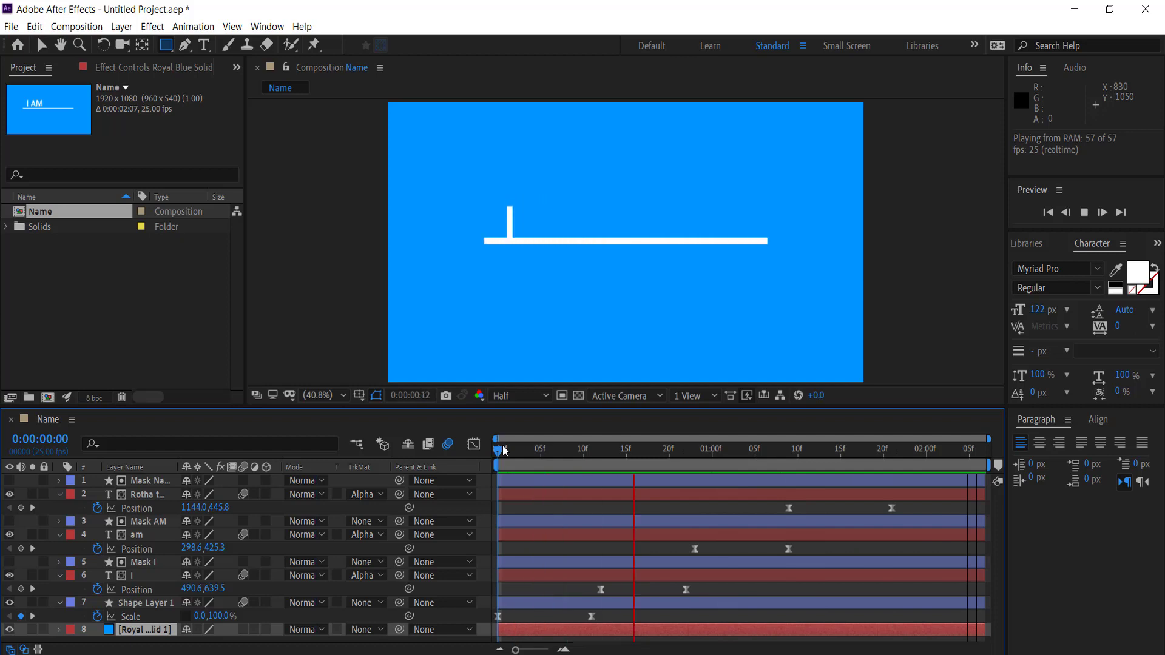
key("space")
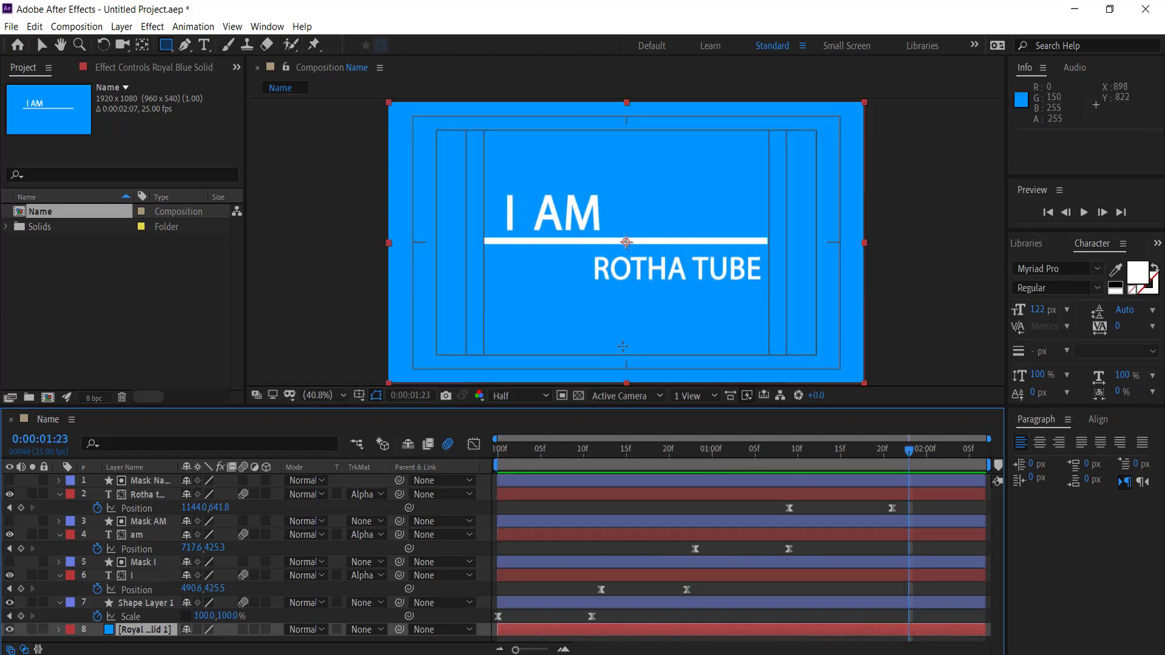
left_click(42, 46)
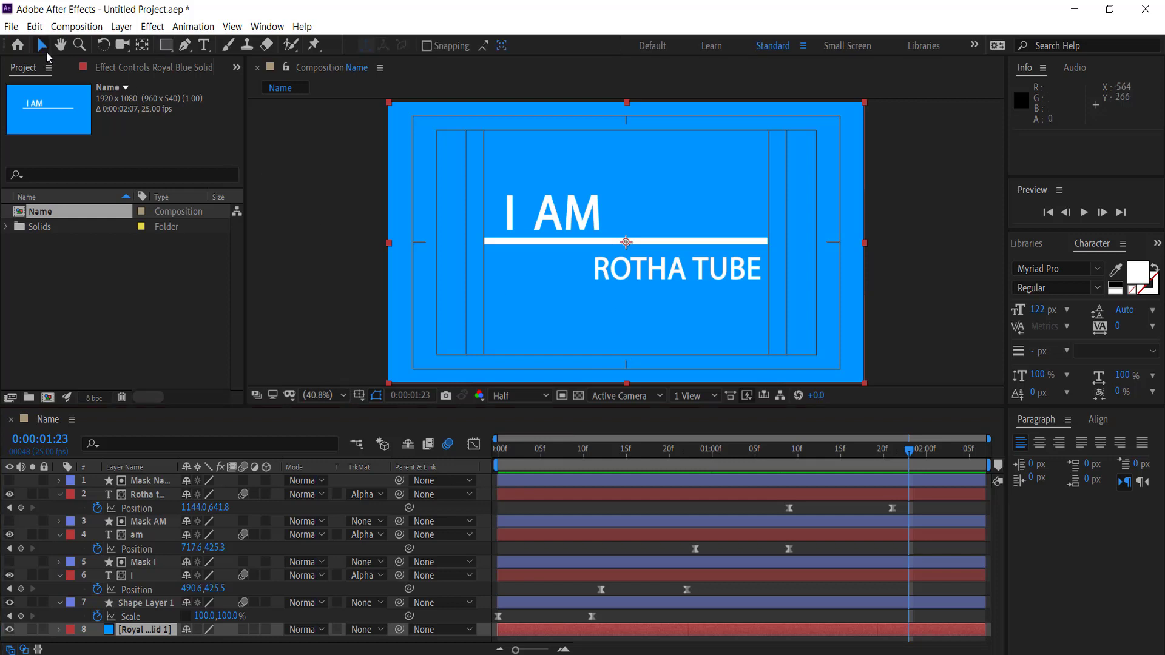
left_click(931, 294)
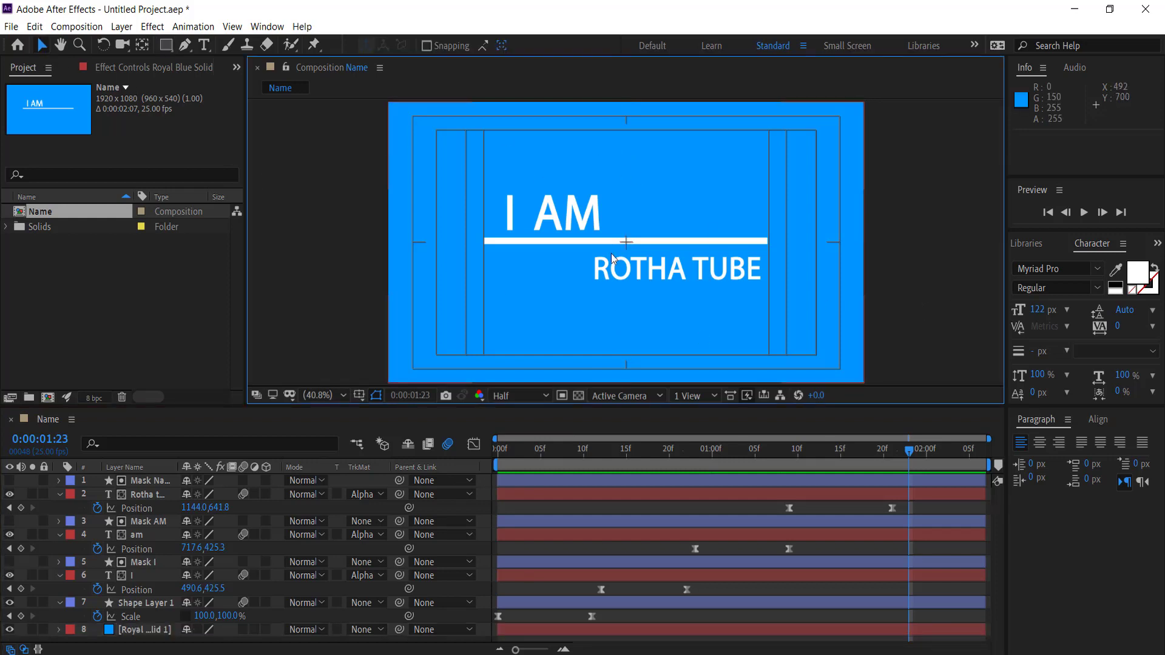